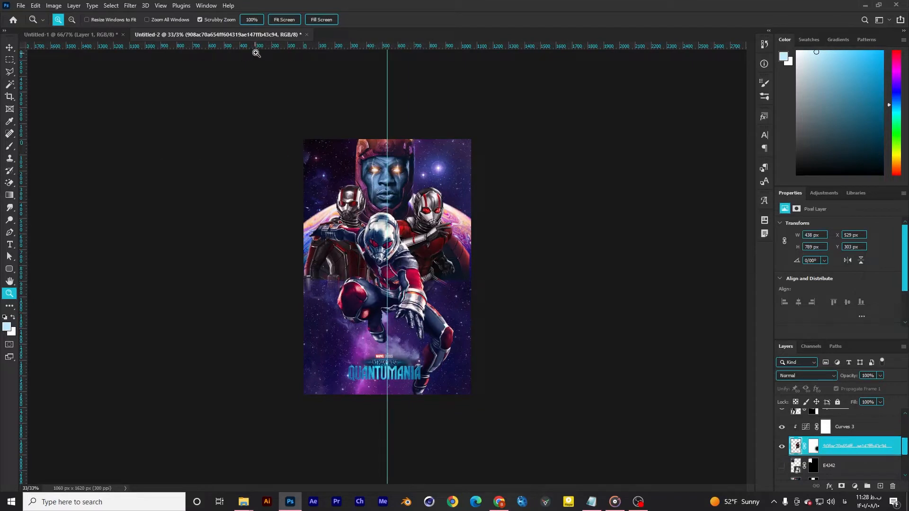
Step: Place a horizontal guide through the poster's middle and shift the front Ant-Man figure slightly right onto the vertical guide
{"action": "left_click_drag", "start_coordinate": [274, 47], "coordinate": [321, 267]}
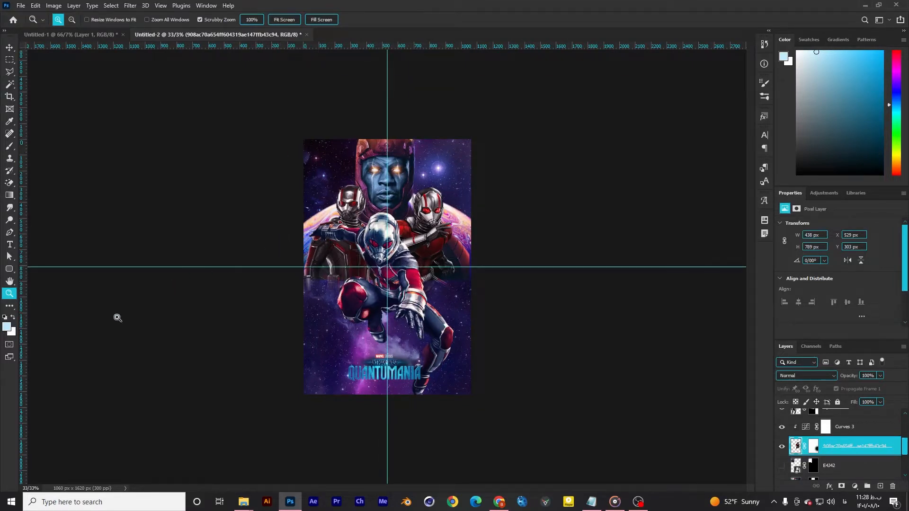
{"action": "scroll", "coordinate": [377, 250], "scroll_direction": "up", "scroll_amount": 1}
{"action": "left_click", "coordinate": [378, 249], "text": "ctrl"}
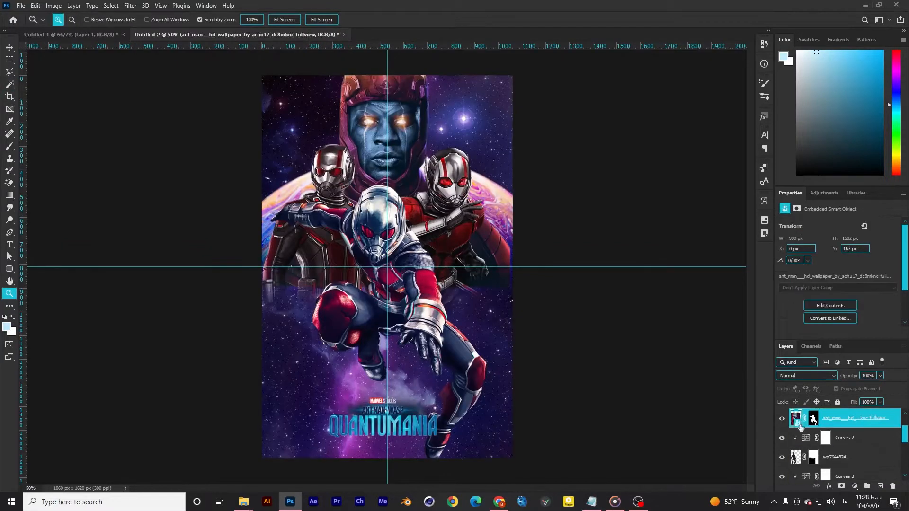
{"action": "key", "text": "v"}
{"action": "left_click_drag", "start_coordinate": [505, 301], "coordinate": [523, 304]}
{"action": "key", "text": "Return"}
Step: Nudge the E4J42 copy layer with the large blue face right to X -604 px, and remove the horizontal guide
{"action": "scroll", "coordinate": [837, 424], "scroll_direction": "down", "scroll_amount": 3}
{"action": "left_click", "coordinate": [836, 423]}
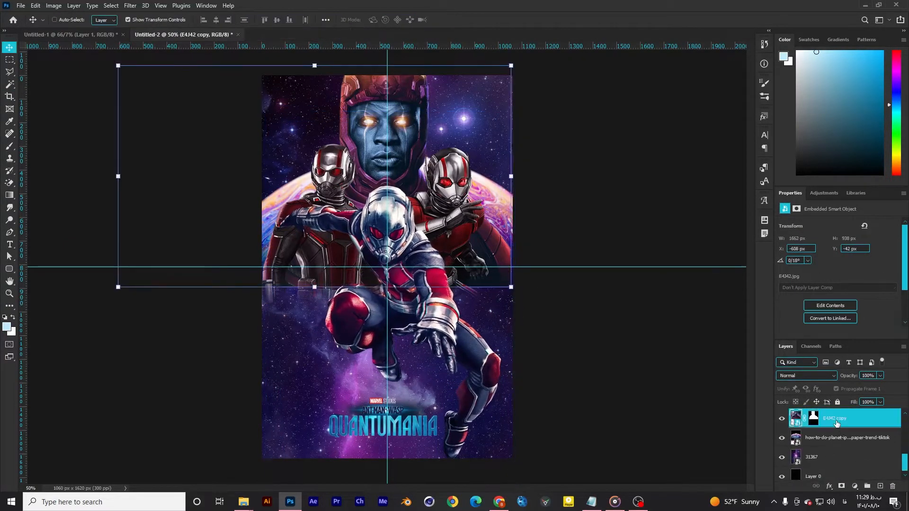
{"action": "key", "text": "Right"}
{"action": "key", "text": "Right"}
{"action": "key", "text": "Right"}
{"action": "key", "text": "Right"}
{"action": "key", "text": "Right"}
{"action": "left_click_drag", "start_coordinate": [552, 267], "coordinate": [552, 37]}
{"action": "key", "text": "z"}
{"action": "key", "text": "ctrl+minus"}
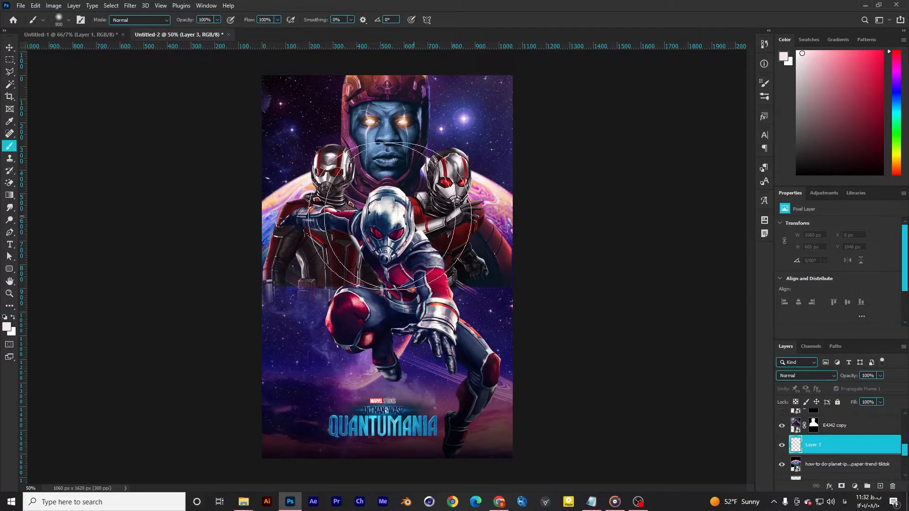
Step: Undo the full-strength brush stroke tried on Layer 3 and lower the brush opacity to 31%
{"action": "left_click", "coordinate": [270, 166]}
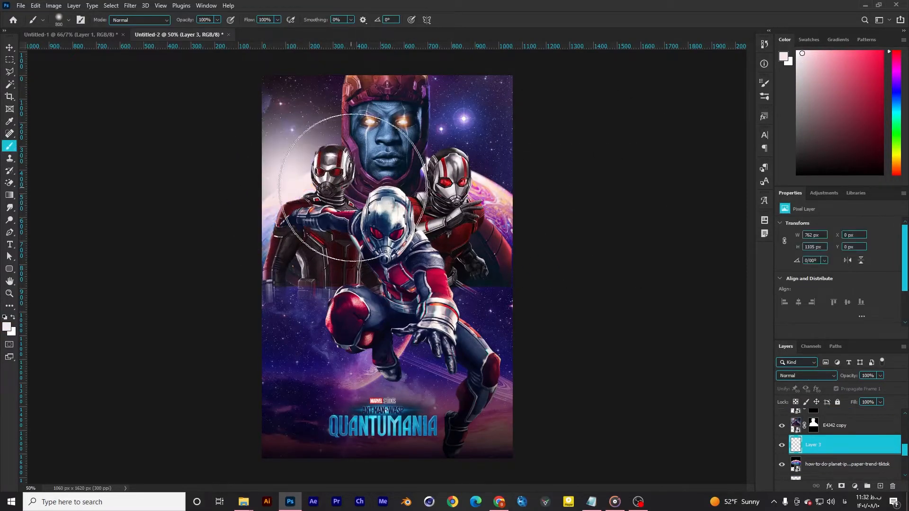
{"action": "key", "text": "ctrl+z"}
{"action": "left_click", "coordinate": [217, 19]}
{"action": "left_click", "coordinate": [190, 31]}
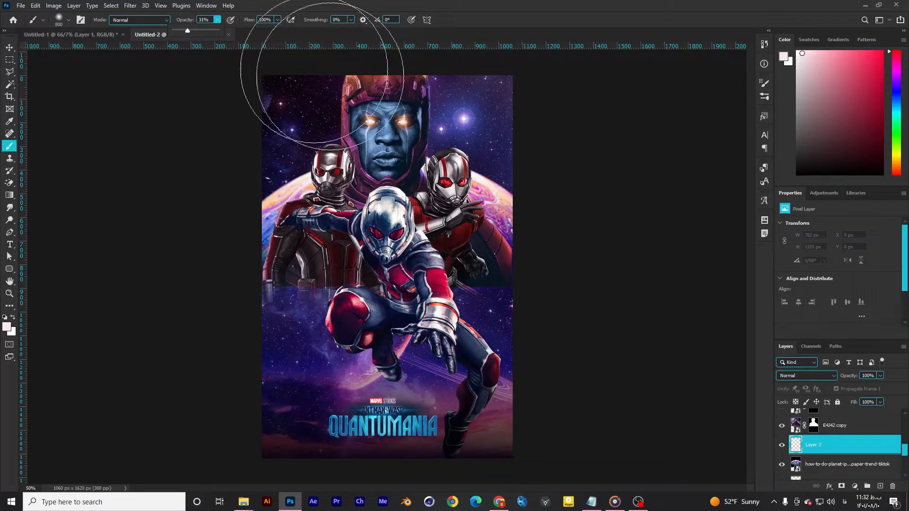
Step: Set Layer 3's blend mode to Screen and reduce the brush flow to 46%
{"action": "left_click", "coordinate": [801, 375]}
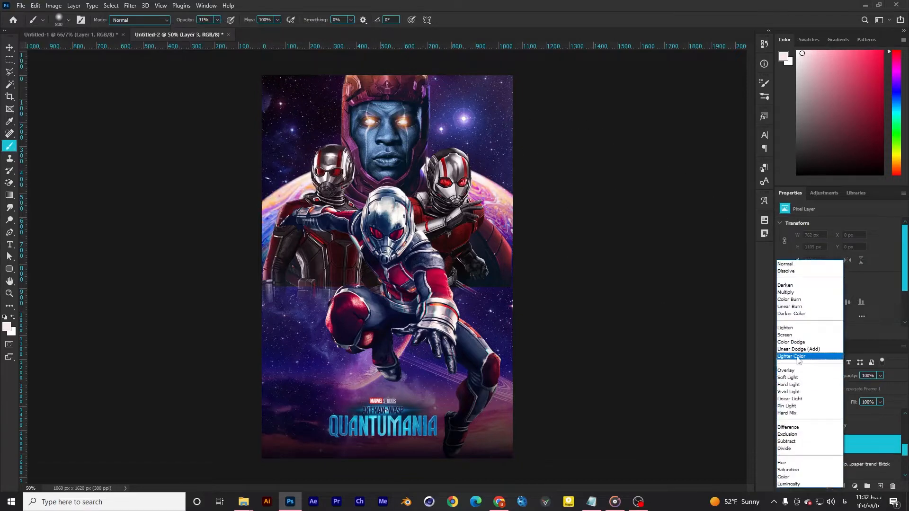
{"action": "left_click", "coordinate": [785, 335]}
{"action": "left_click", "coordinate": [277, 19]}
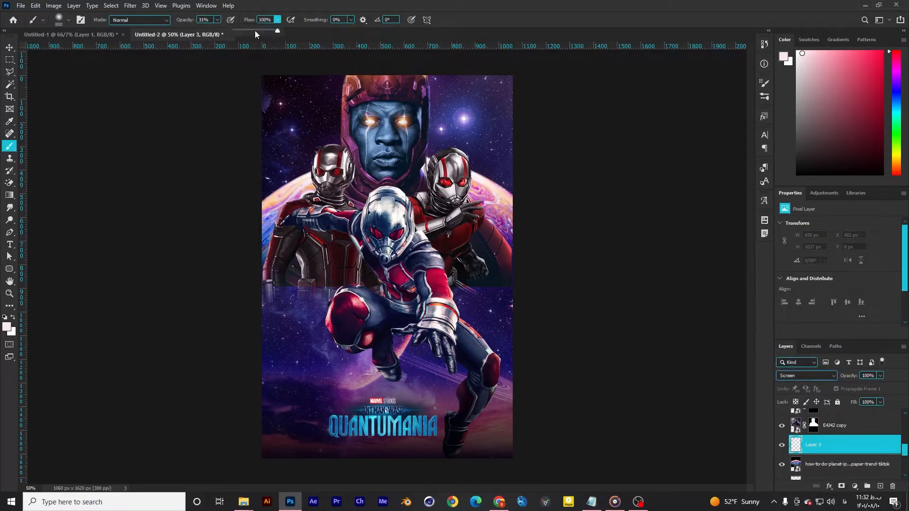
{"action": "left_click", "coordinate": [255, 32]}
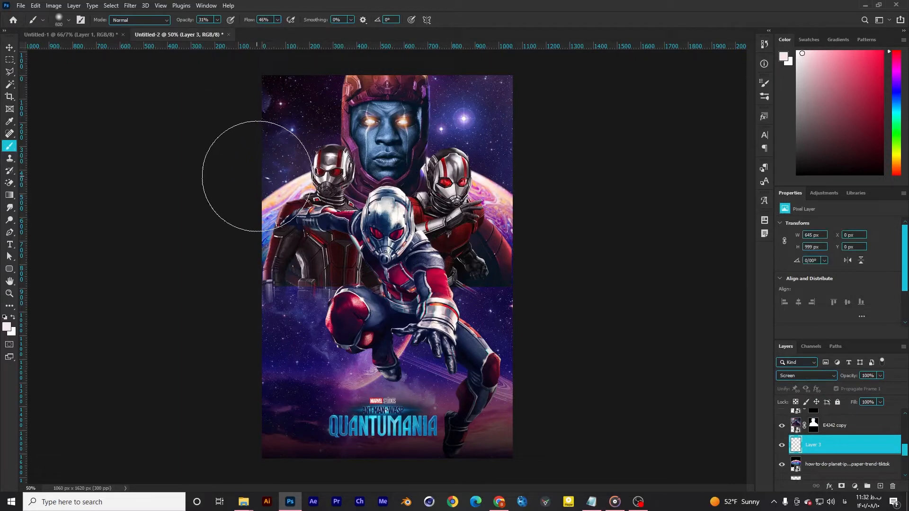
Step: Paint soft pale glows on Layer 3 behind the side figures and along the planet's left edge, using progressively smaller brush sizes
{"action": "key", "text": "bracketleft"}
{"action": "key", "text": "bracketleft"}
{"action": "left_click", "coordinate": [419, 167]}
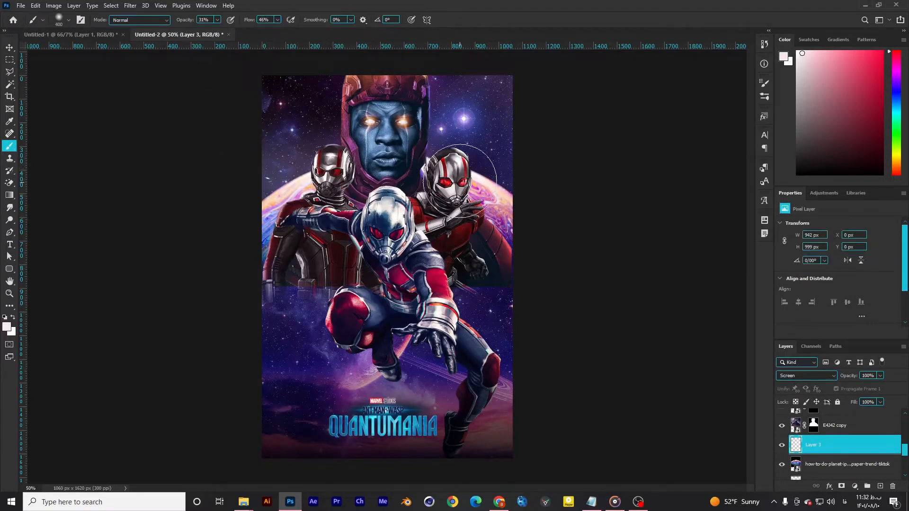
{"action": "key", "text": "bracketleft"}
{"action": "left_click", "coordinate": [268, 210]}
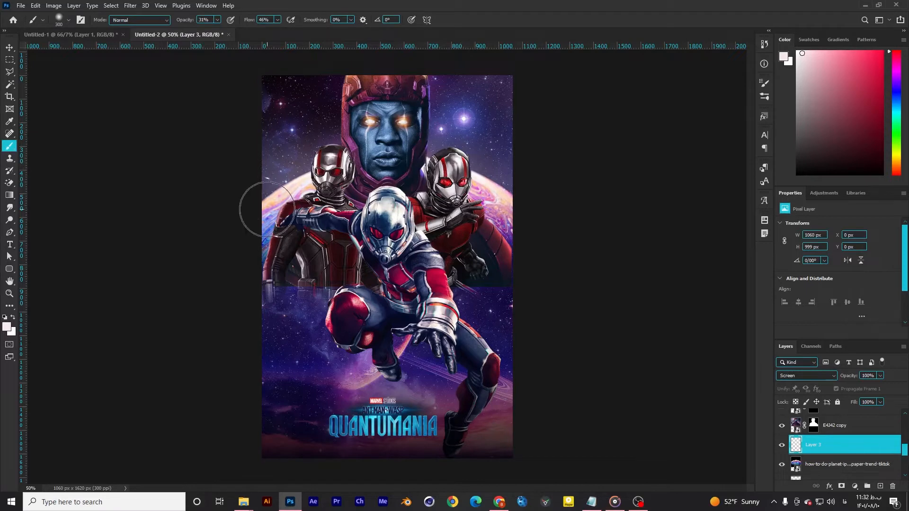
{"action": "key", "text": "bracketleft"}
{"action": "key", "text": "bracketleft"}
{"action": "key", "text": "bracketleft"}
{"action": "left_click", "coordinate": [843, 427]}
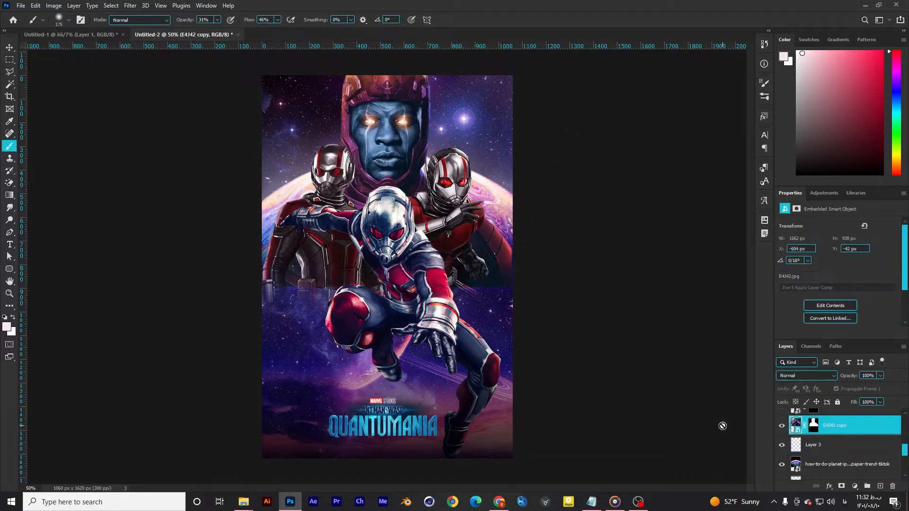
{"action": "left_click", "coordinate": [855, 486]}
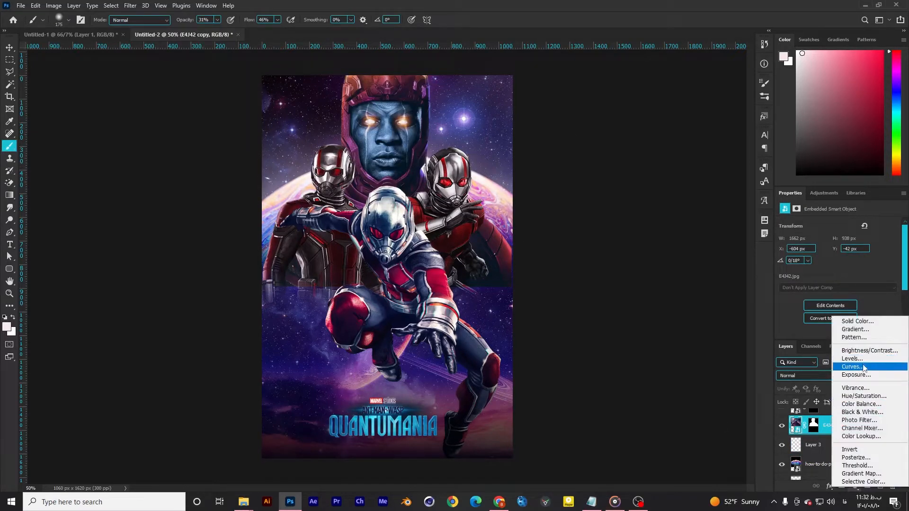
{"action": "left_click", "coordinate": [852, 358]}
{"action": "left_click_drag", "start_coordinate": [795, 321], "coordinate": [803, 321]}
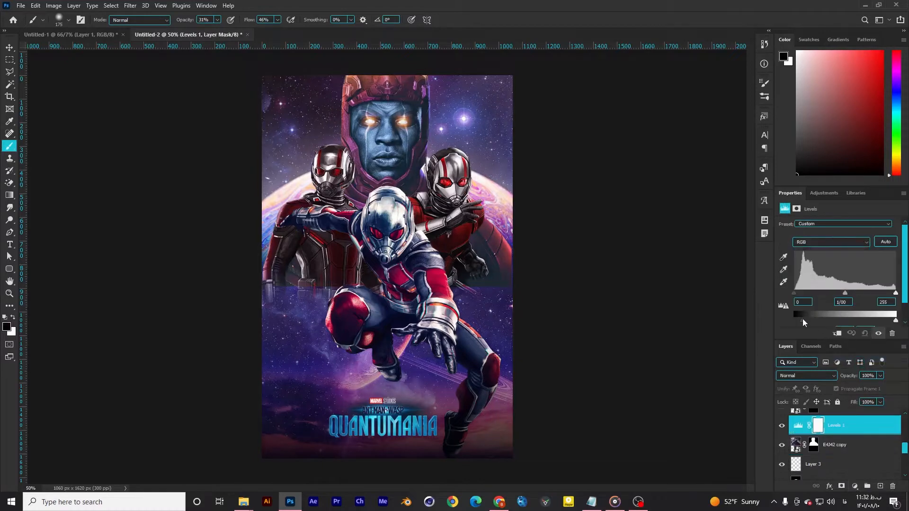
{"action": "key", "text": "Delete"}
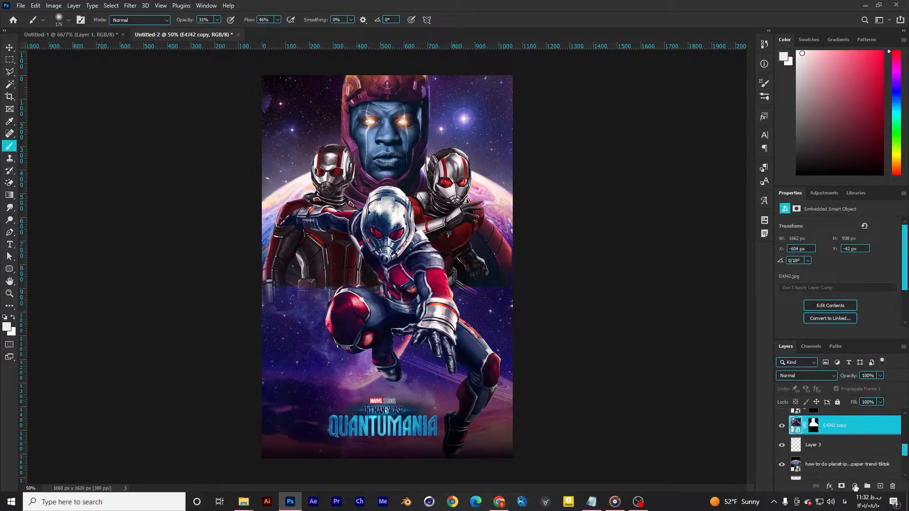
Step: Add a Solid Color fill layer in purple 9a00a8 above the E4J42 copy layer
{"action": "left_click", "coordinate": [856, 486]}
{"action": "left_click", "coordinate": [862, 318]}
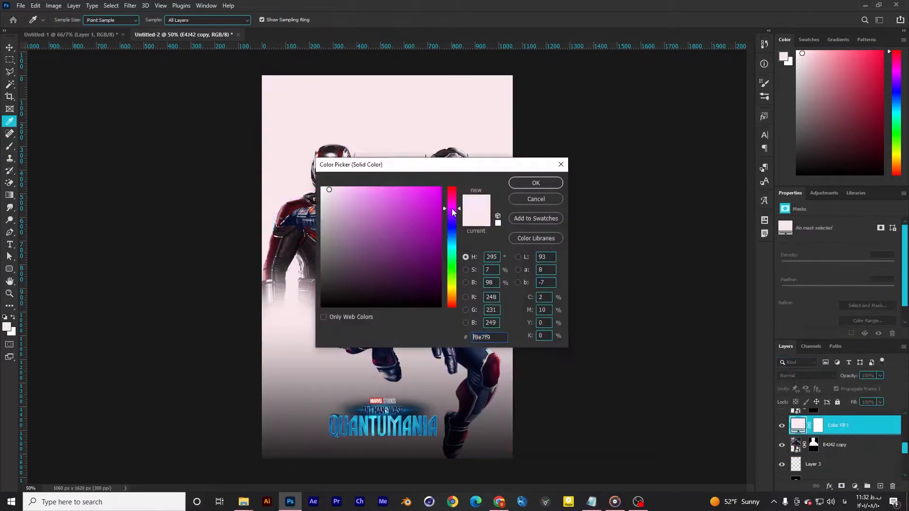
{"action": "left_click_drag", "start_coordinate": [407, 234], "coordinate": [440, 228]}
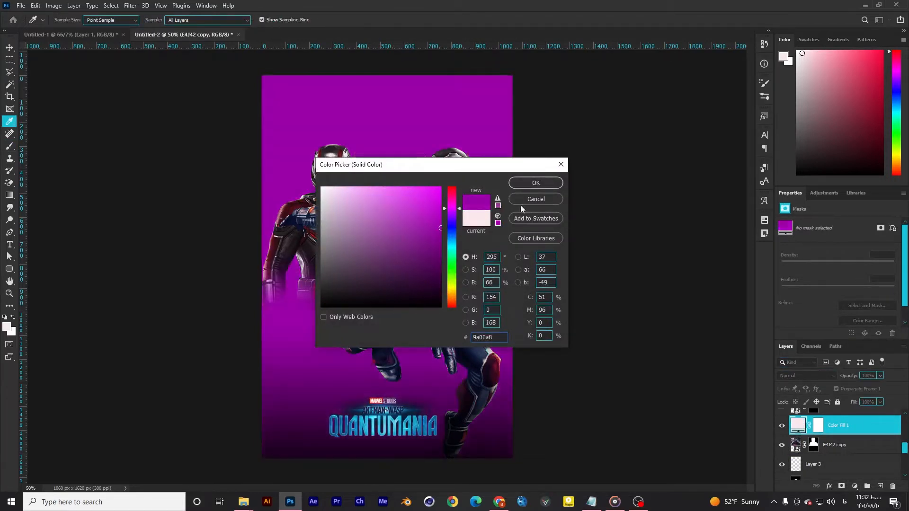
{"action": "left_click", "coordinate": [535, 184]}
Step: Try the Screen blend mode on the purple fill layer and clip the fill to the E4J42 copy layer
{"action": "left_click", "coordinate": [805, 375]}
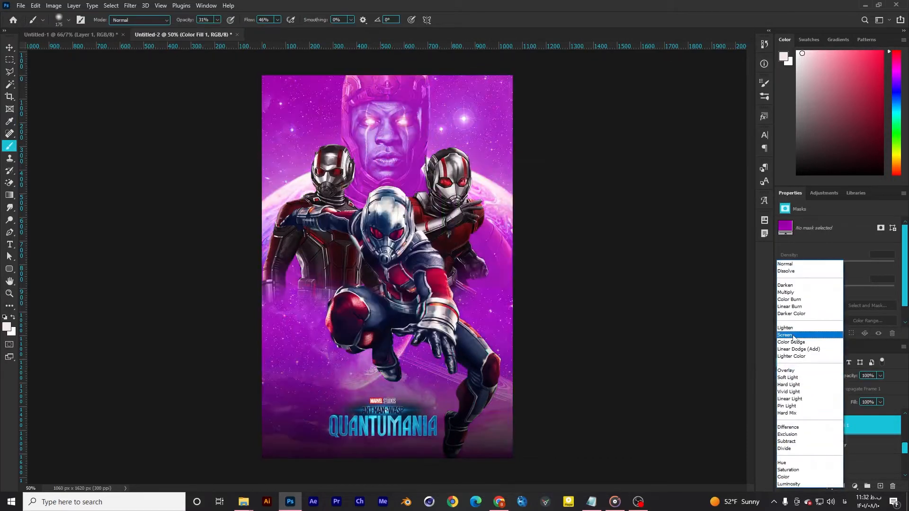
{"action": "left_click", "coordinate": [793, 335]}
{"action": "right_click", "coordinate": [867, 428]}
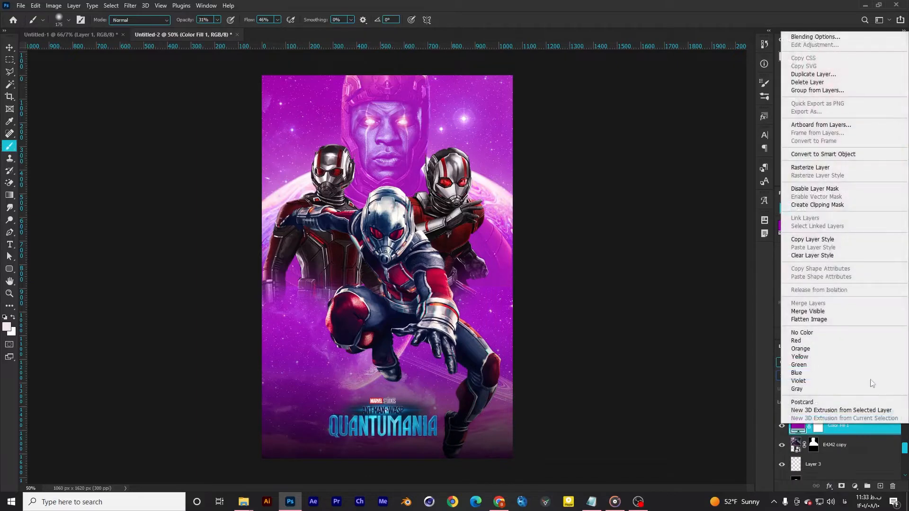
{"action": "left_click", "coordinate": [823, 207]}
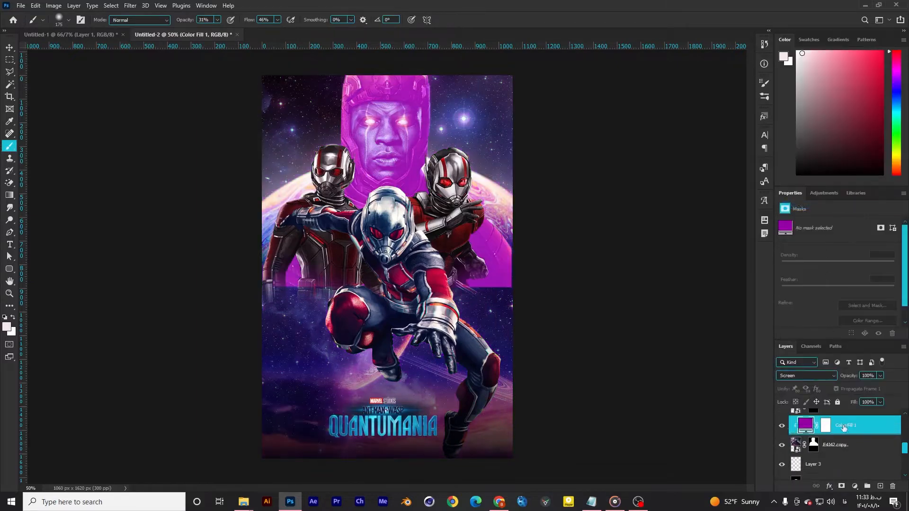
Step: Set the clipped purple fill layer to Normal blend mode with 27% opacity and 41% fill
{"action": "left_click", "coordinate": [805, 375]}
{"action": "left_click", "coordinate": [810, 265]}
{"action": "left_click", "coordinate": [881, 376]}
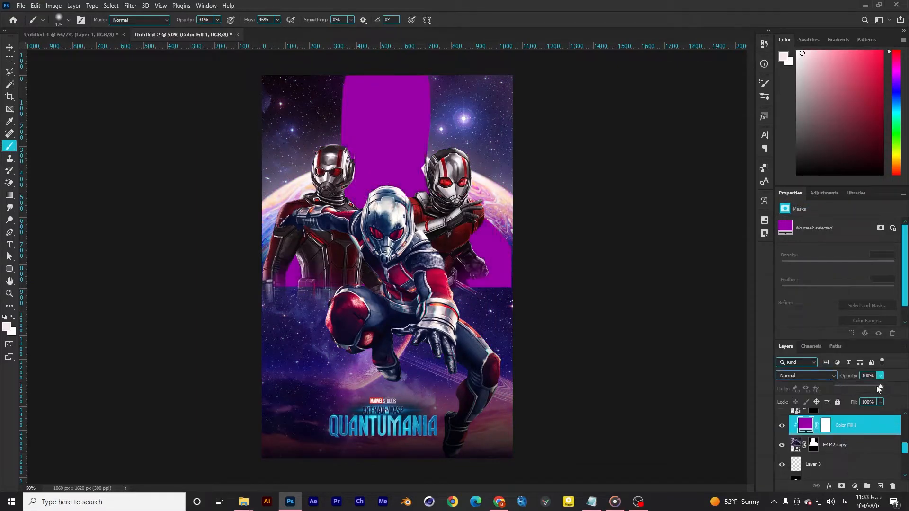
{"action": "left_click_drag", "start_coordinate": [852, 388], "coordinate": [850, 388]}
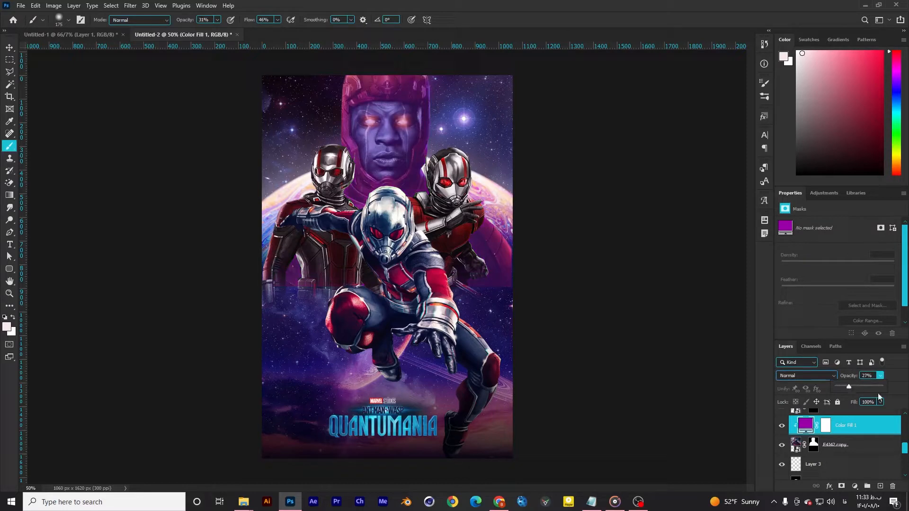
{"action": "left_click_drag", "start_coordinate": [861, 414], "coordinate": [853, 413]}
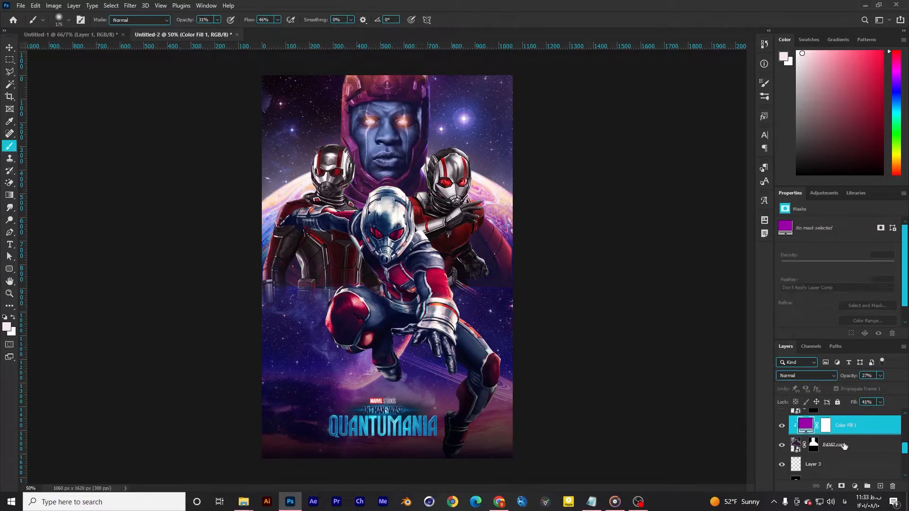
Step: Apply a Field Blur from the Blur Gallery to the E4J42 copy layer
{"action": "left_click", "coordinate": [791, 447]}
{"action": "left_click", "coordinate": [131, 5]}
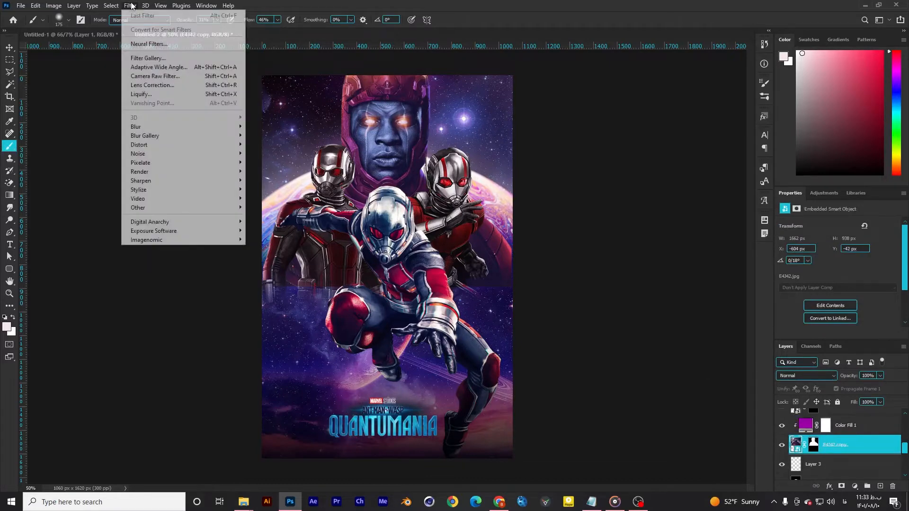
{"action": "mouse_move", "coordinate": [208, 136]}
{"action": "left_click", "coordinate": [272, 132]}
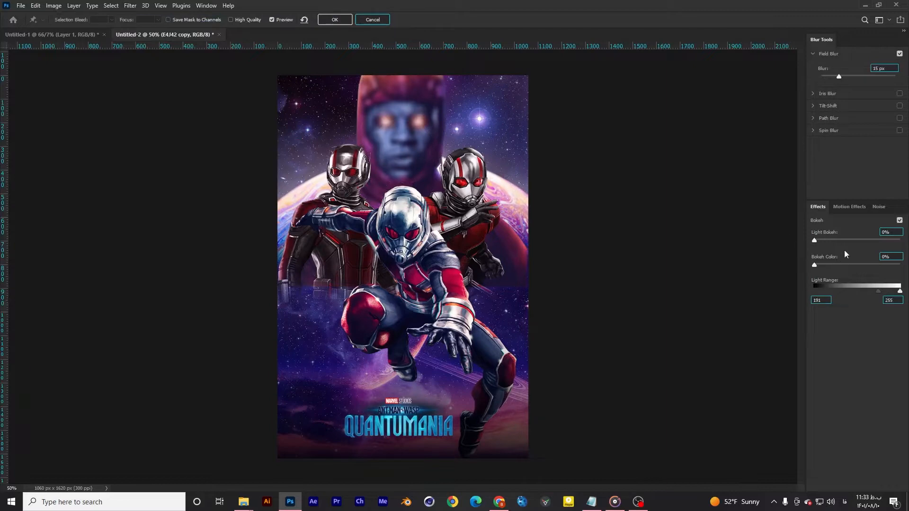
{"action": "left_click", "coordinate": [344, 20]}
Step: Apply a Field Blur to background layer 31367, adding pins beside the large face at about 10 px and near the front figure's lower leg
{"action": "key", "text": "alt+bracketleft"}
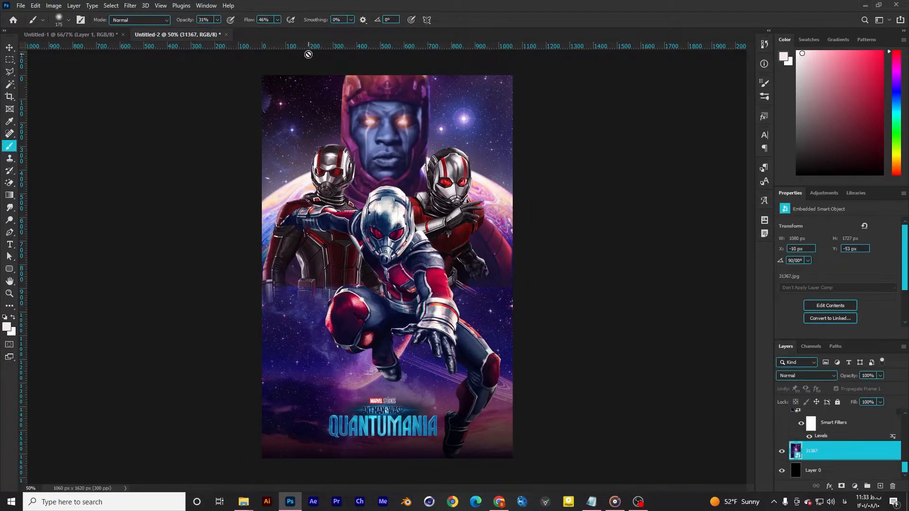
{"action": "left_click", "coordinate": [131, 5]}
{"action": "mouse_move", "coordinate": [153, 134]}
{"action": "left_click", "coordinate": [264, 135]}
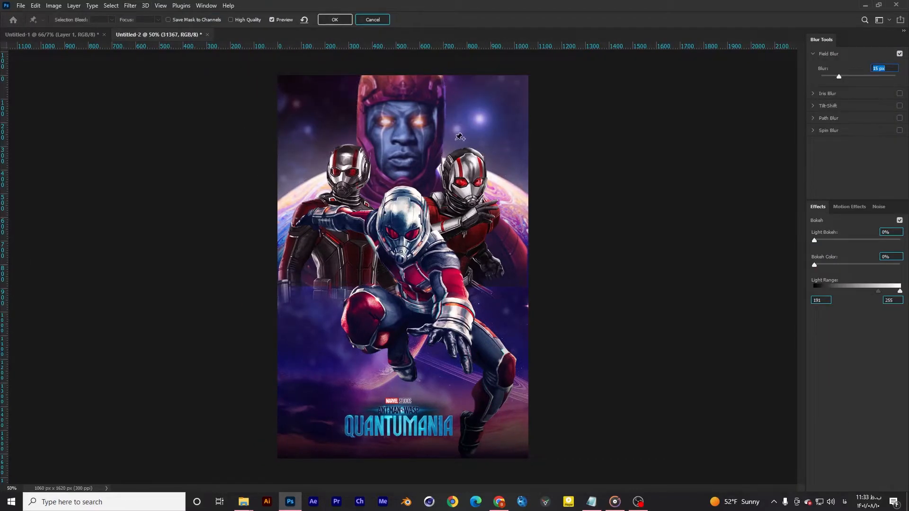
{"action": "left_click", "coordinate": [446, 154]}
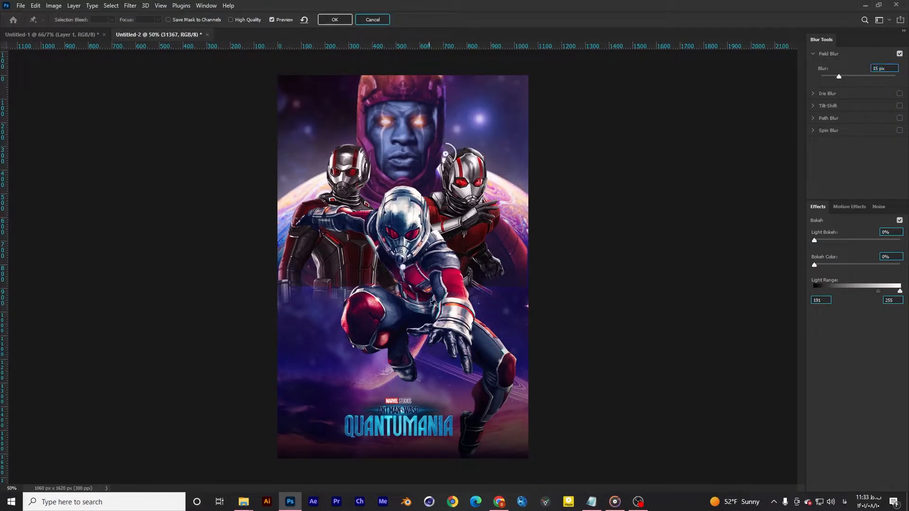
{"action": "left_click", "coordinate": [418, 373]}
{"action": "left_click_drag", "start_coordinate": [446, 154], "coordinate": [460, 138]}
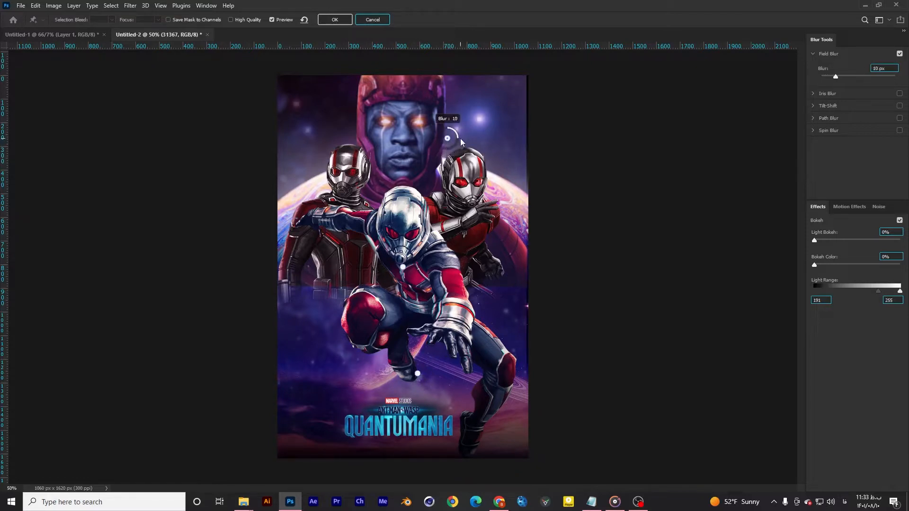
{"action": "left_click", "coordinate": [335, 20]}
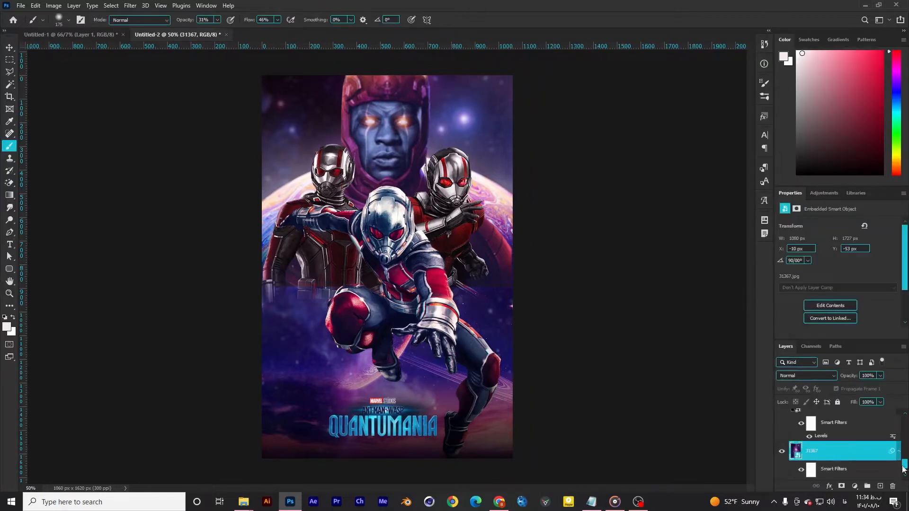
Step: Apply a Field Blur of less than 15 px to the how-to-do-planet-iphone-wallpaper-trend-tiktok layer
{"action": "scroll", "coordinate": [904, 469], "scroll_direction": "up", "scroll_amount": 5}
{"action": "left_click", "coordinate": [848, 420]}
{"action": "left_click", "coordinate": [130, 5]}
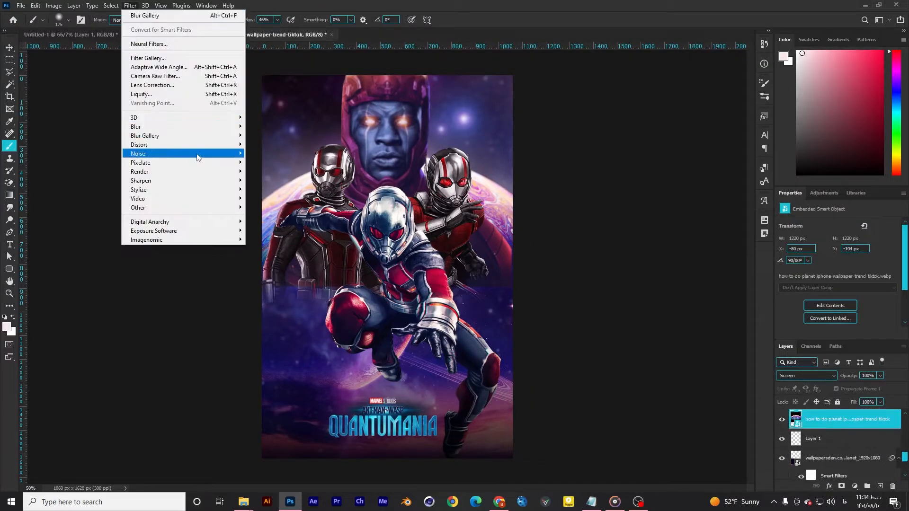
{"action": "left_click", "coordinate": [260, 137]}
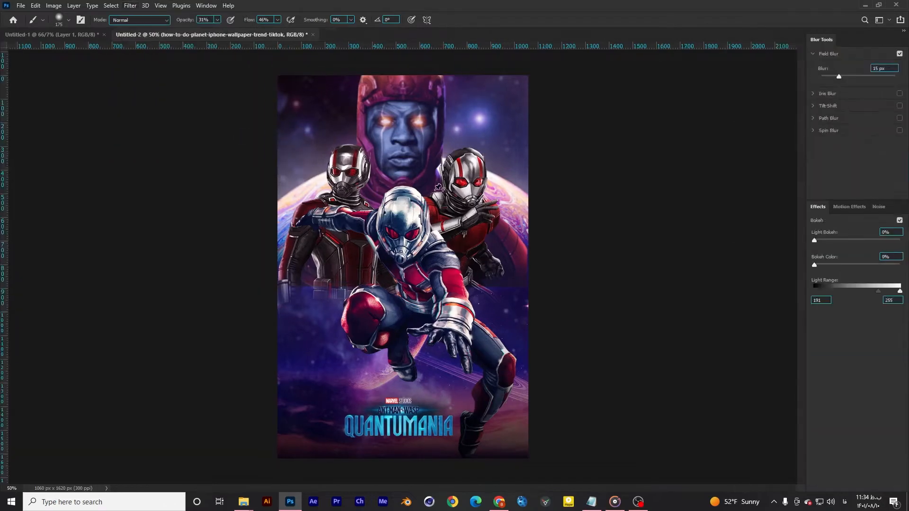
{"action": "left_click_drag", "start_coordinate": [839, 76], "coordinate": [834, 77]}
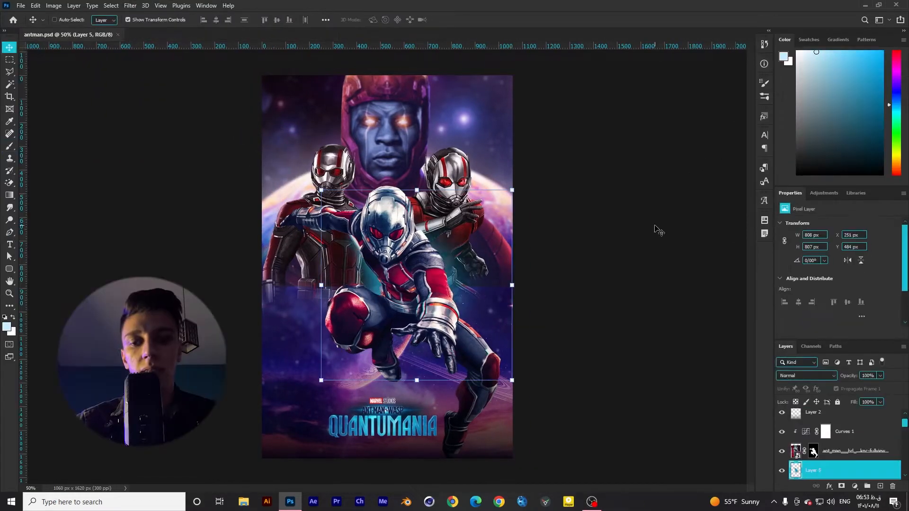
Step: Select the Quantumania title logo layer at the top of the layer stack and set its blend mode to Normal
{"action": "left_click", "coordinate": [10, 294]}
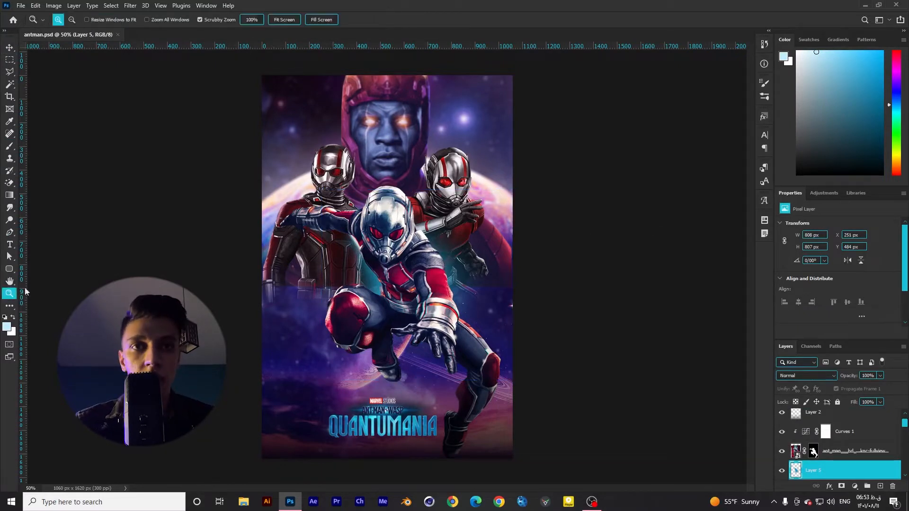
{"action": "left_click_drag", "start_coordinate": [905, 426], "coordinate": [904, 423]}
{"action": "left_click", "coordinate": [843, 420]}
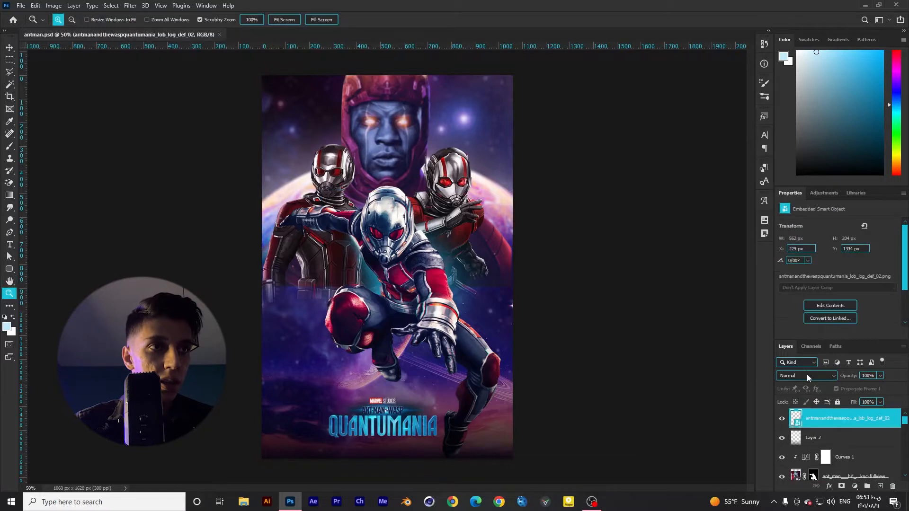
{"action": "left_click", "coordinate": [807, 375]}
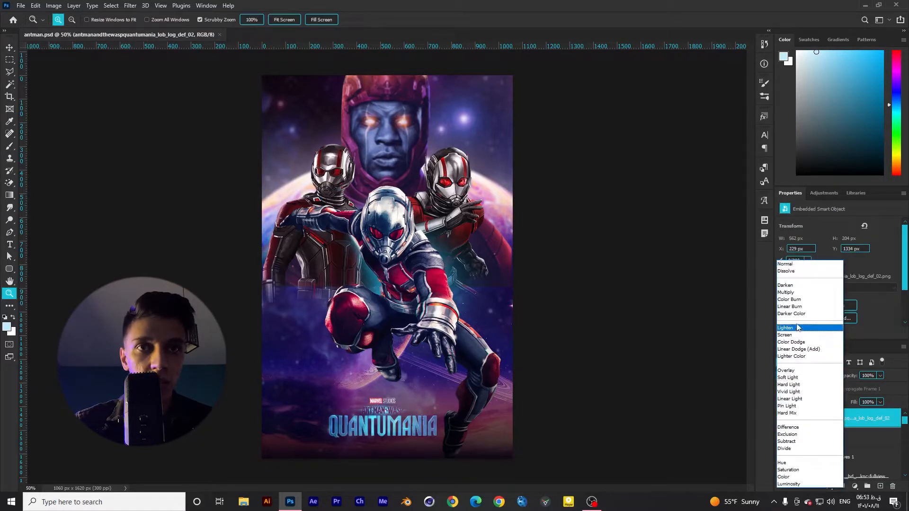
{"action": "left_click", "coordinate": [793, 264]}
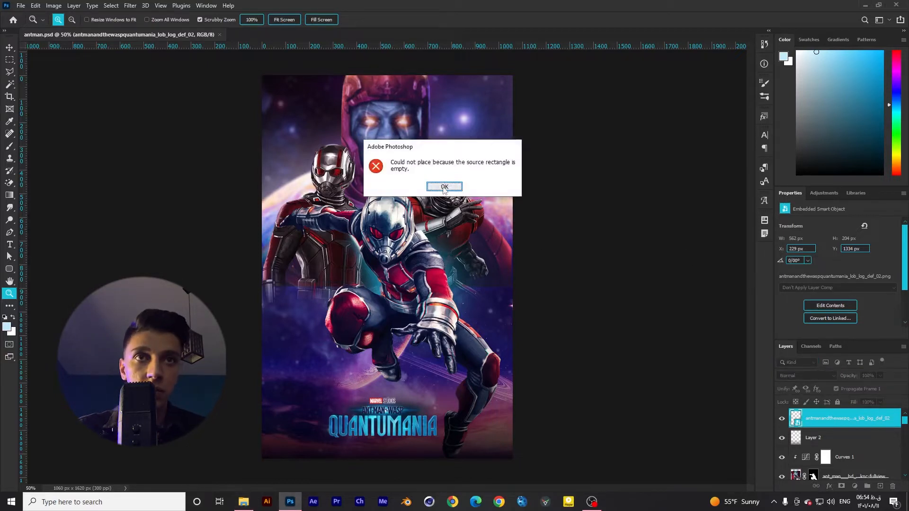
Step: Place the d6ri742 lens flare image and colorize it blue using Hue/Saturation with hue 197 and saturation 73
{"action": "left_click", "coordinate": [445, 188]}
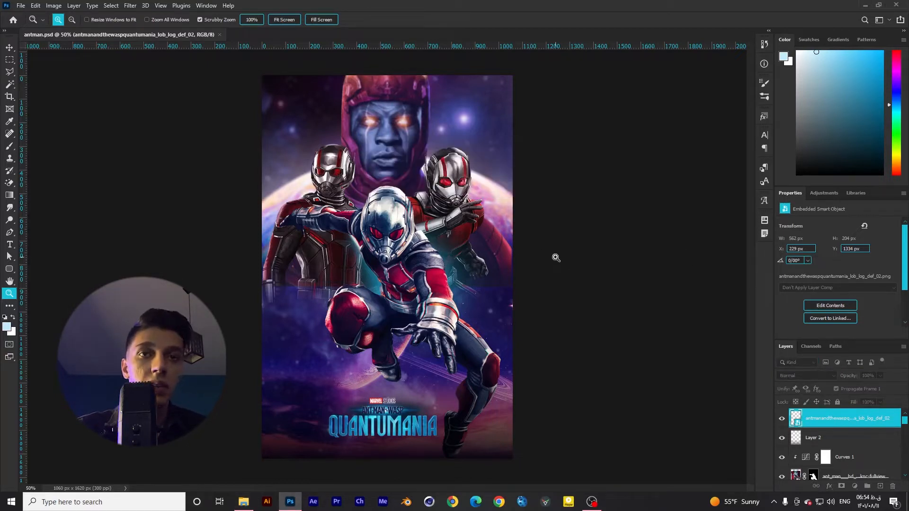
{"action": "key", "text": "Return"}
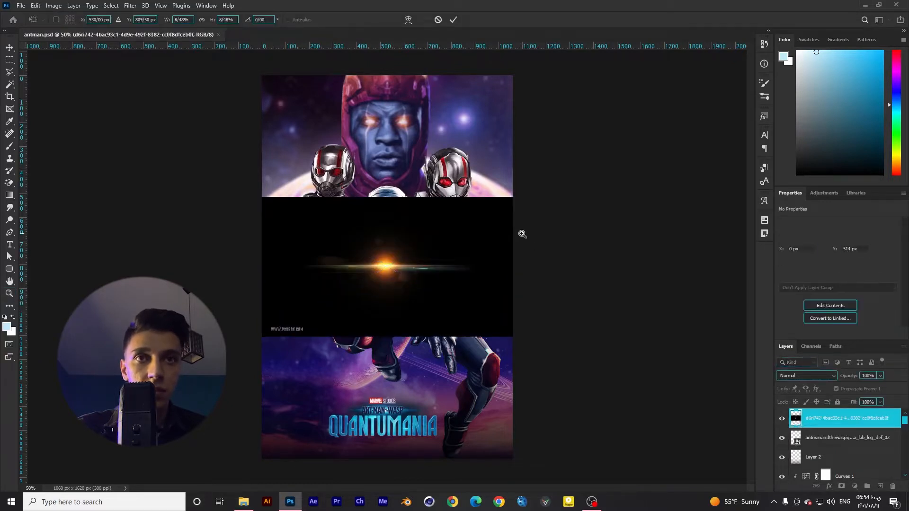
{"action": "key", "text": "ctrl+u"}
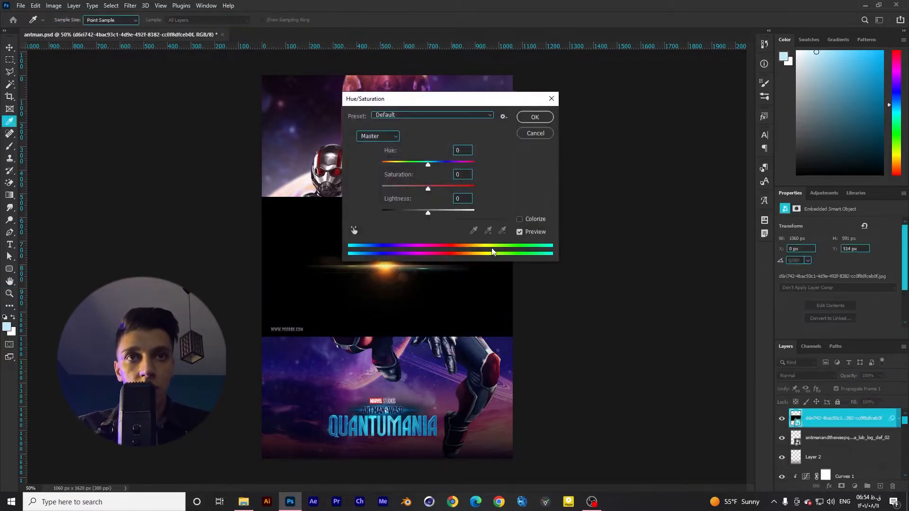
{"action": "left_click_drag", "start_coordinate": [429, 99], "coordinate": [576, 103]}
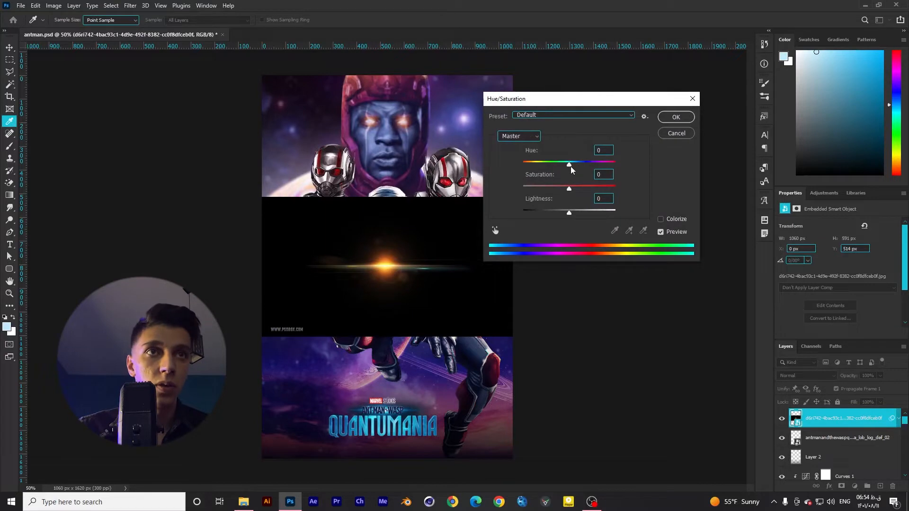
{"action": "left_click_drag", "start_coordinate": [561, 166], "coordinate": [591, 188]}
{"action": "left_click", "coordinate": [661, 219]}
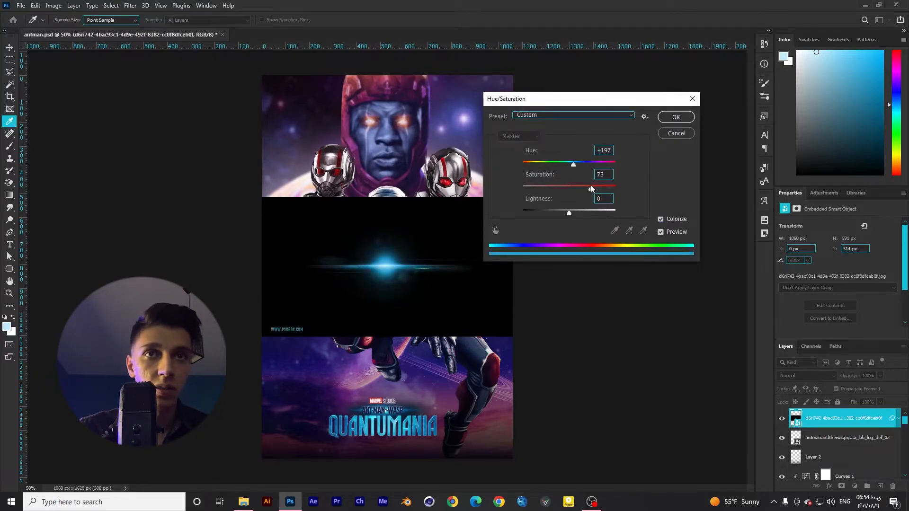
{"action": "left_click", "coordinate": [676, 116]}
{"action": "key", "text": "z"}
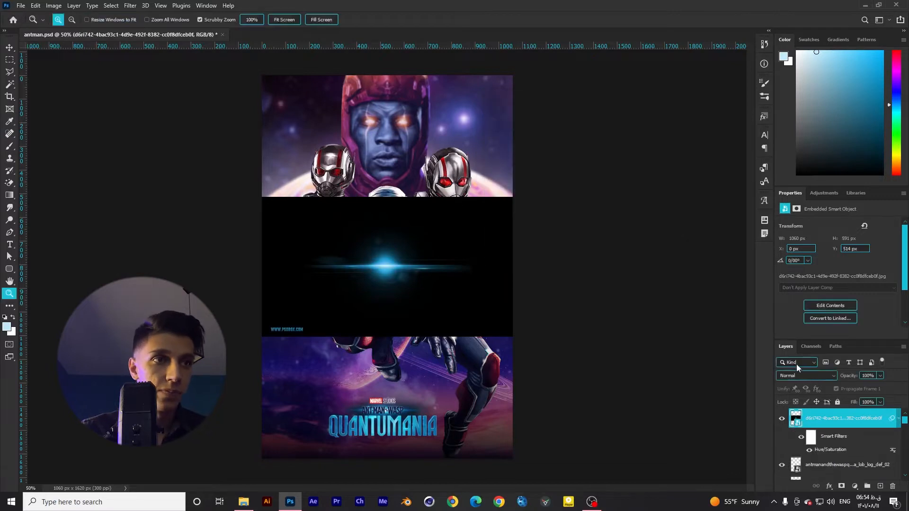
Step: Set the lens flare layer to Screen blending and hide its watermark with a black brush on a layer mask
{"action": "left_click", "coordinate": [805, 376]}
{"action": "left_click", "coordinate": [795, 334]}
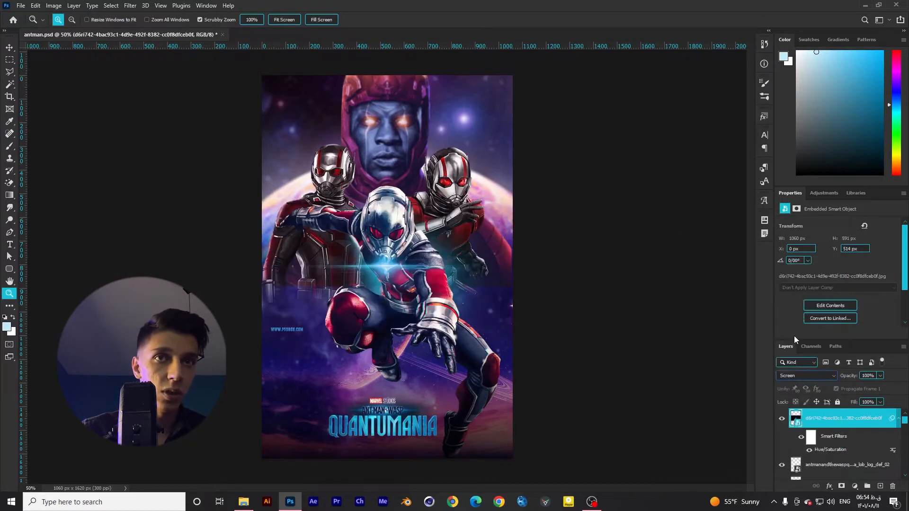
{"action": "left_click", "coordinate": [841, 486]}
{"action": "key", "text": "d"}
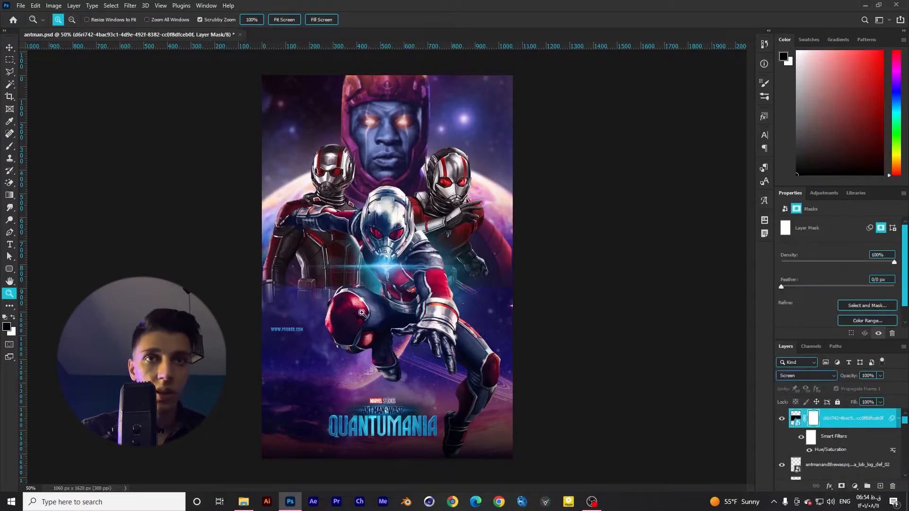
{"action": "left_click", "coordinate": [7, 148]}
{"action": "mouse_move", "coordinate": [264, 349]}
{"action": "left_mouse_down"}
{"action": "mouse_move", "coordinate": [274, 332]}
{"action": "mouse_move", "coordinate": [254, 330]}
{"action": "left_mouse_up"}
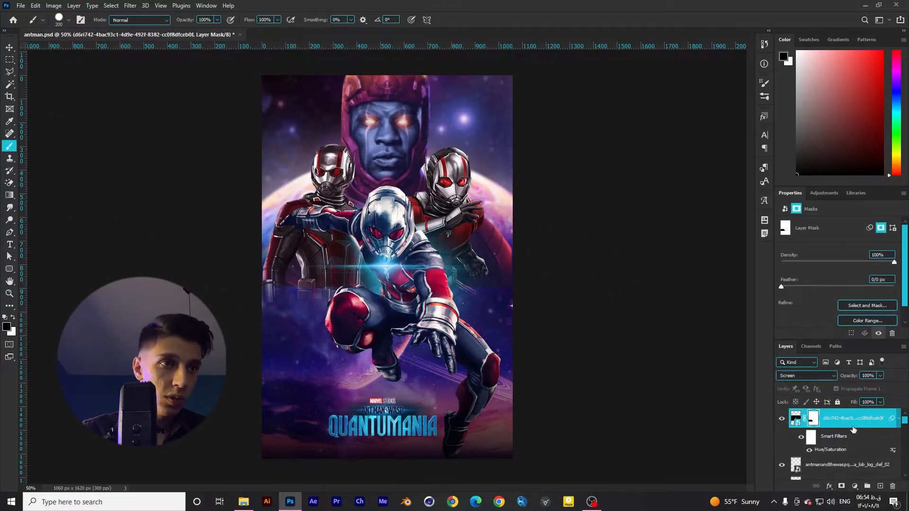
Step: Move the lens flare layer directly above Layer 5, then enlarge it and rotate it about 6.8° behind the front figure's chest
{"action": "mouse_move", "coordinate": [853, 428]}
{"action": "left_mouse_down"}
{"action": "mouse_move", "coordinate": [842, 487]}
{"action": "mouse_move", "coordinate": [850, 484]}
{"action": "mouse_move", "coordinate": [840, 424]}
{"action": "left_mouse_up"}
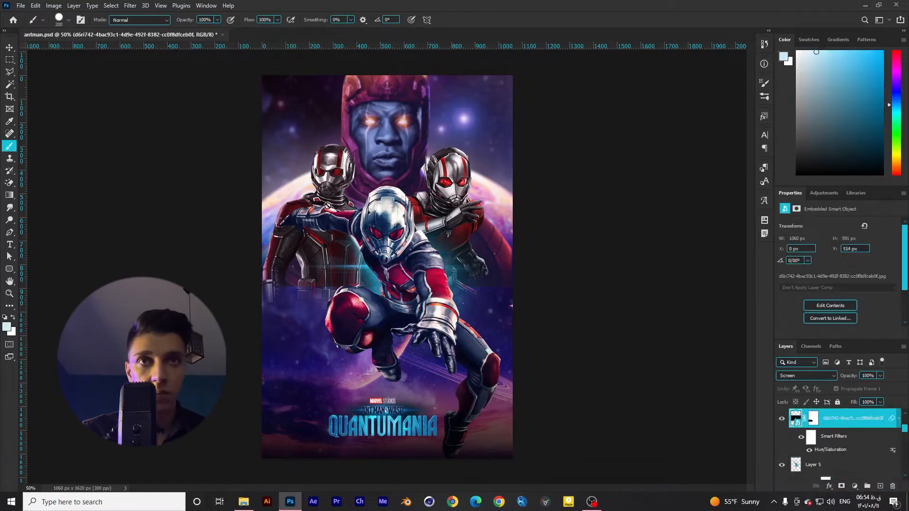
{"action": "left_click", "coordinate": [9, 47]}
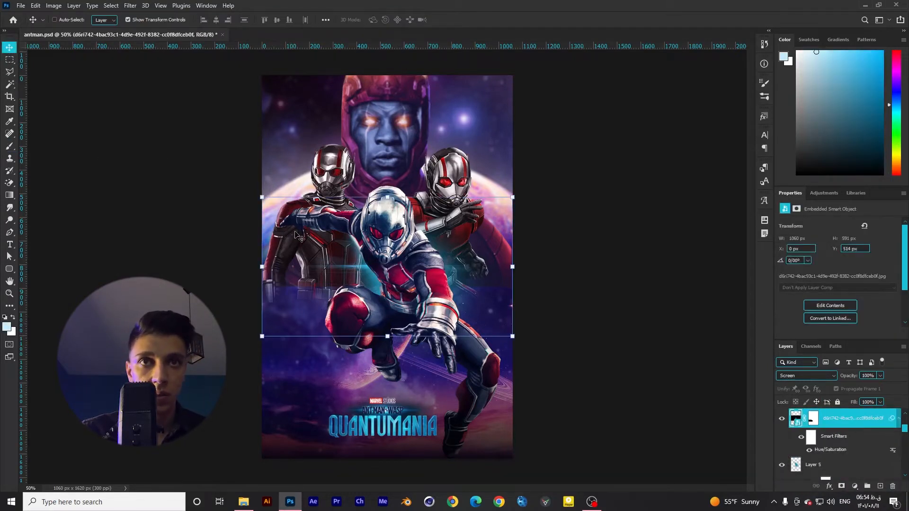
{"action": "left_click_drag", "start_coordinate": [395, 267], "coordinate": [399, 280]}
{"action": "left_click", "coordinate": [523, 355]}
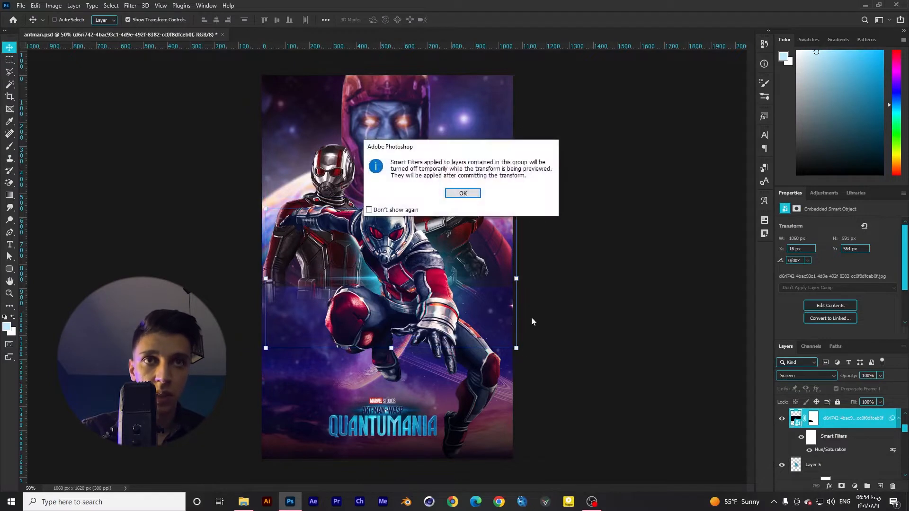
{"action": "left_click", "coordinate": [473, 194]}
{"action": "left_click_drag", "start_coordinate": [524, 360], "coordinate": [534, 225]}
{"action": "left_click_drag", "start_coordinate": [582, 250], "coordinate": [559, 297]}
{"action": "key", "text": "Return"}
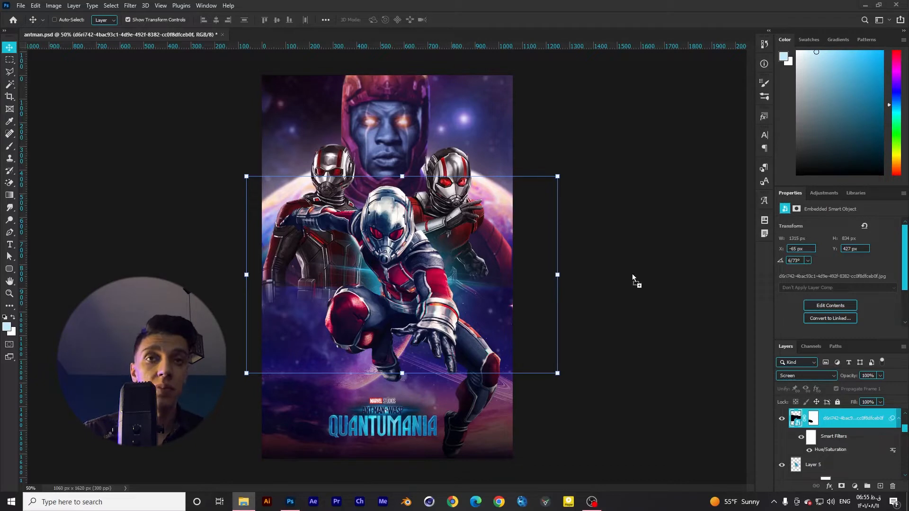
Step: Place the 360_F_254543807 light flare image behind the front figure's head and outstretched arm, rotated about 17.3°
{"action": "left_click_drag", "start_coordinate": [632, 274], "coordinate": [428, 292]}
{"action": "left_click", "coordinate": [442, 188]}
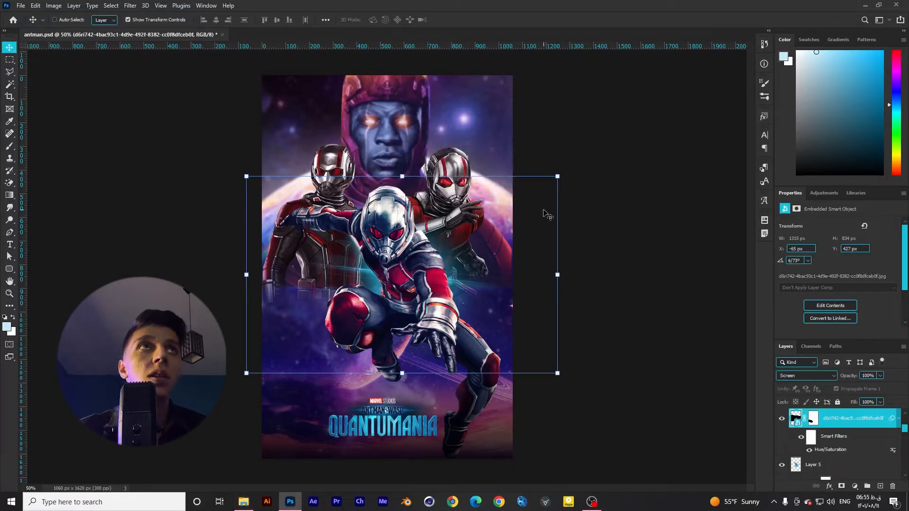
{"action": "left_click_drag", "start_coordinate": [464, 246], "coordinate": [469, 317]}
{"action": "left_click_drag", "start_coordinate": [389, 252], "coordinate": [349, 223]}
{"action": "left_click_drag", "start_coordinate": [471, 262], "coordinate": [484, 213]}
{"action": "key", "text": "Return"}
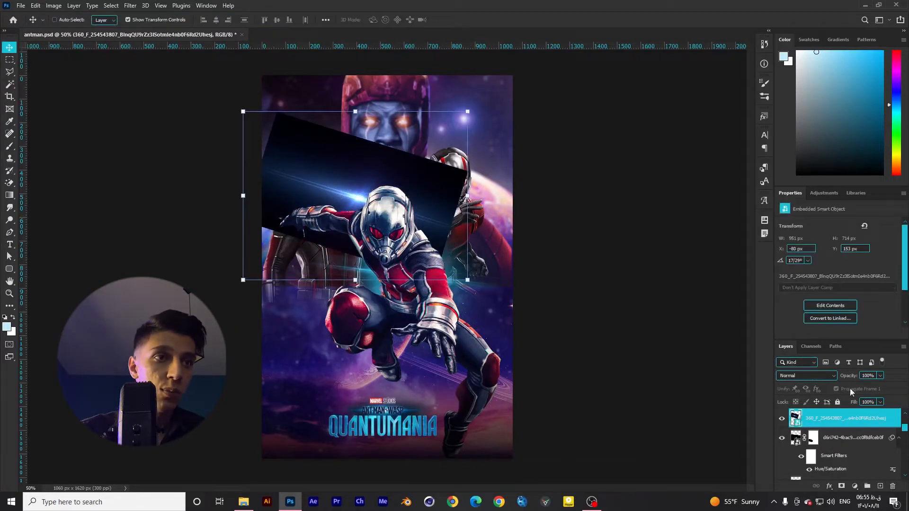
Step: Set the second light flare to Screen blending and lower it onto the front figure's outstretched arm
{"action": "left_click", "coordinate": [805, 372]}
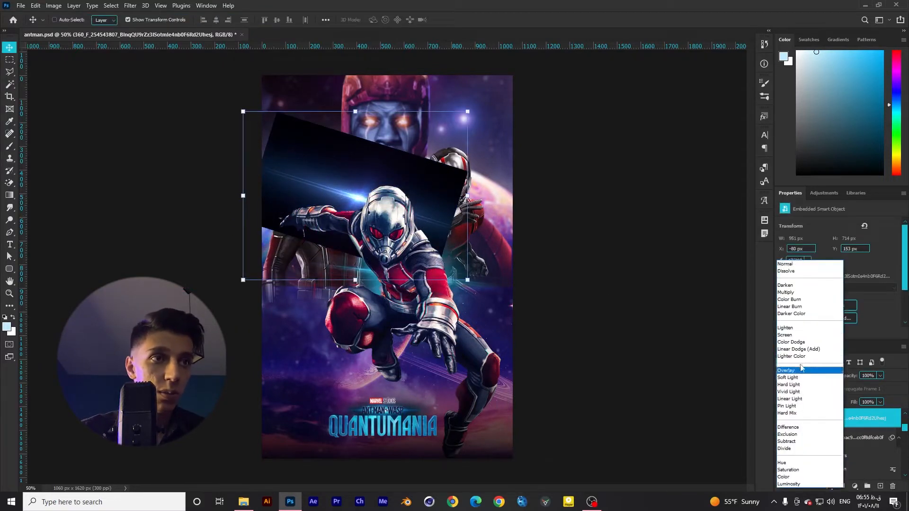
{"action": "left_click", "coordinate": [794, 337]}
{"action": "left_click_drag", "start_coordinate": [391, 211], "coordinate": [385, 222]}
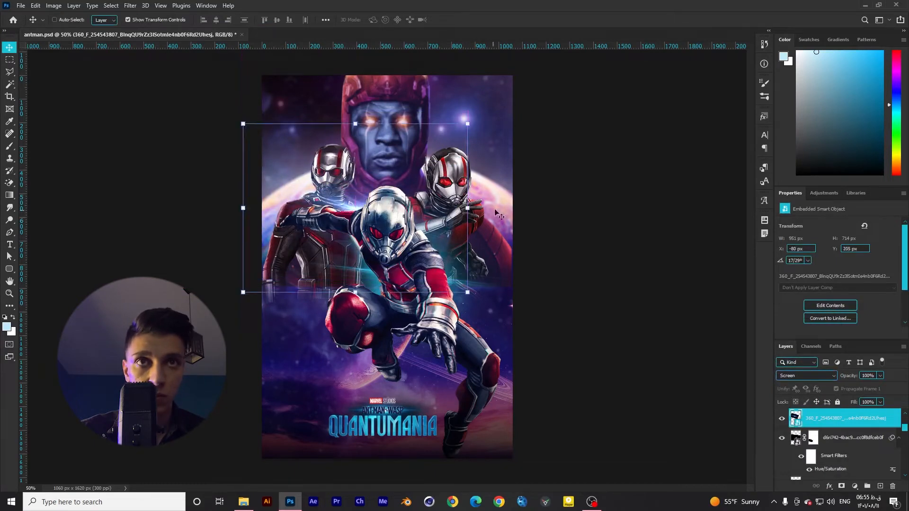
Step: Add a layer mask to the second light flare and fade parts of it with a soft black brush at 34% opacity
{"action": "left_click", "coordinate": [841, 486]}
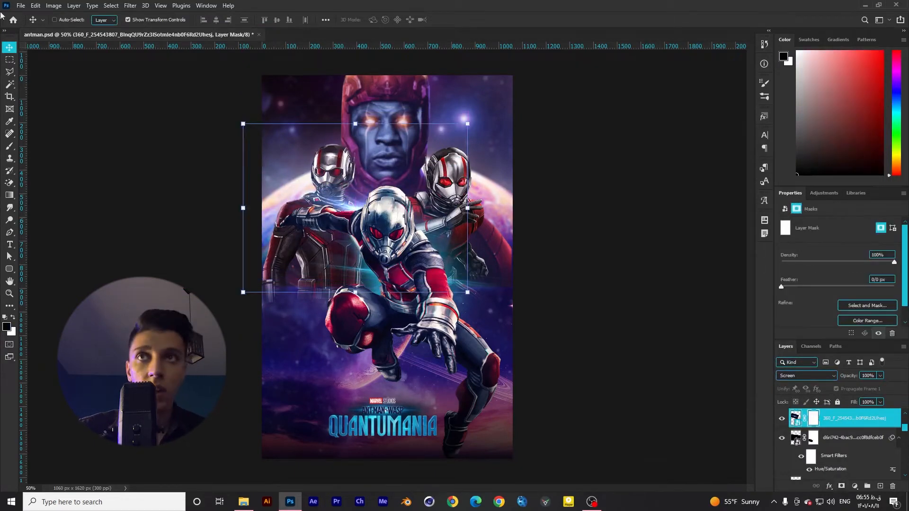
{"action": "left_click", "coordinate": [10, 146]}
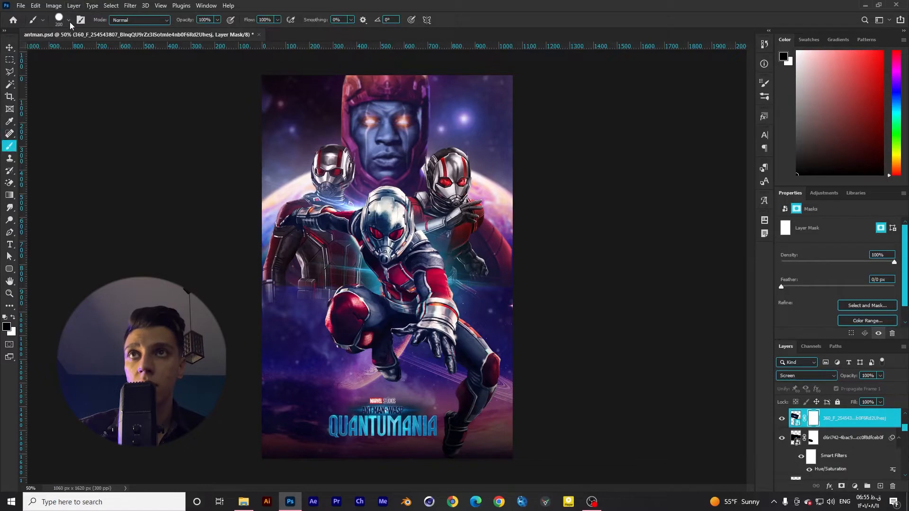
{"action": "left_click", "coordinate": [68, 19]}
{"action": "left_click", "coordinate": [70, 135]}
{"action": "key", "text": "Return"}
{"action": "key", "text": "3"}
{"action": "key", "text": "4"}
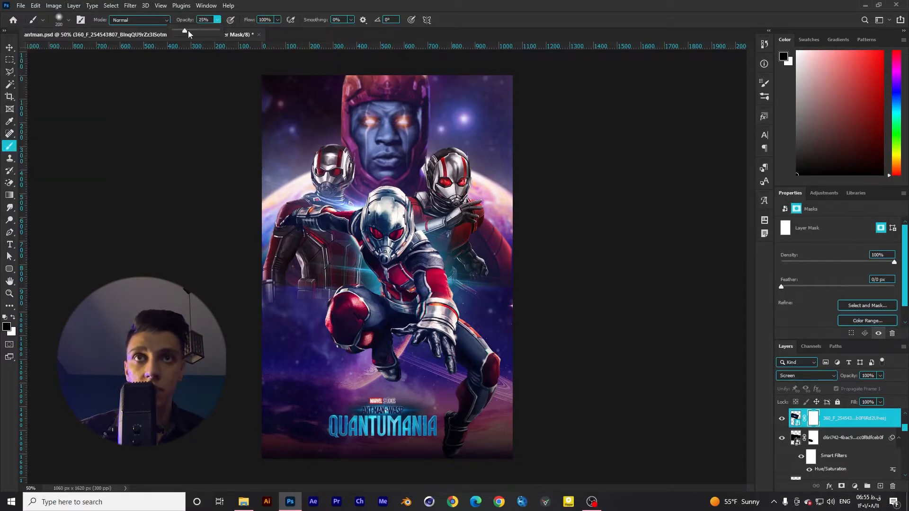
Step: Shift the hue of the d6ri742 lens flare layer toward a deeper blue with Hue/Saturation
{"action": "left_click", "coordinate": [797, 439]}
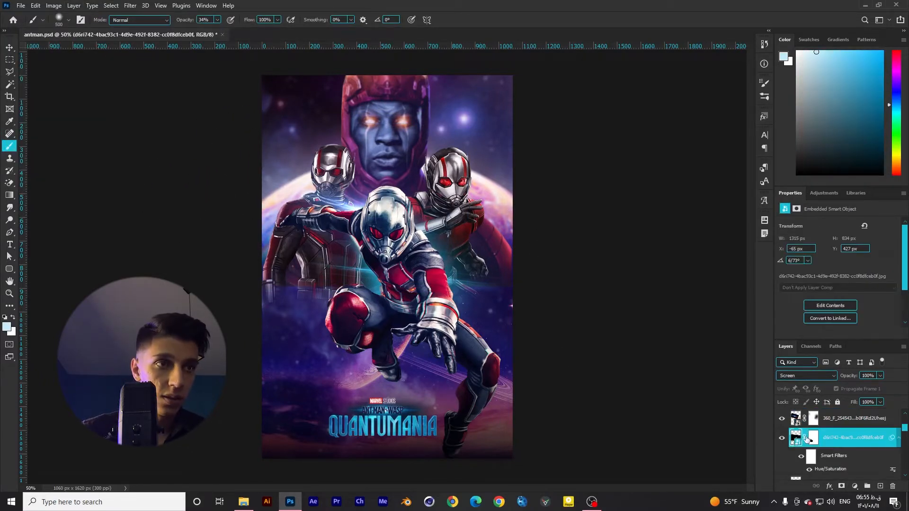
{"action": "key", "text": "ctrl+u"}
{"action": "left_click_drag", "start_coordinate": [570, 166], "coordinate": [584, 169]}
{"action": "left_click", "coordinate": [676, 117]}
Step: Set the blend mode of Layer 5, the glow behind the front figure, to Screen
{"action": "scroll", "coordinate": [805, 438], "scroll_direction": "down", "scroll_amount": 3}
{"action": "left_click", "coordinate": [801, 432]}
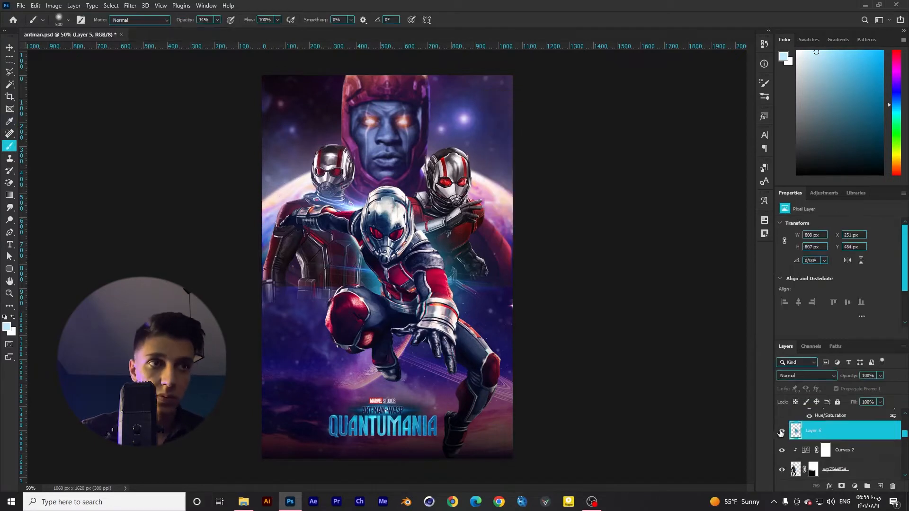
{"action": "left_click", "coordinate": [807, 376]}
{"action": "left_click", "coordinate": [793, 337]}
Step: Paint a bright blue glow on Layer 5 around the front figure's torso and head with the soft brush
{"action": "left_click", "coordinate": [5, 318]}
{"action": "left_click", "coordinate": [897, 99]}
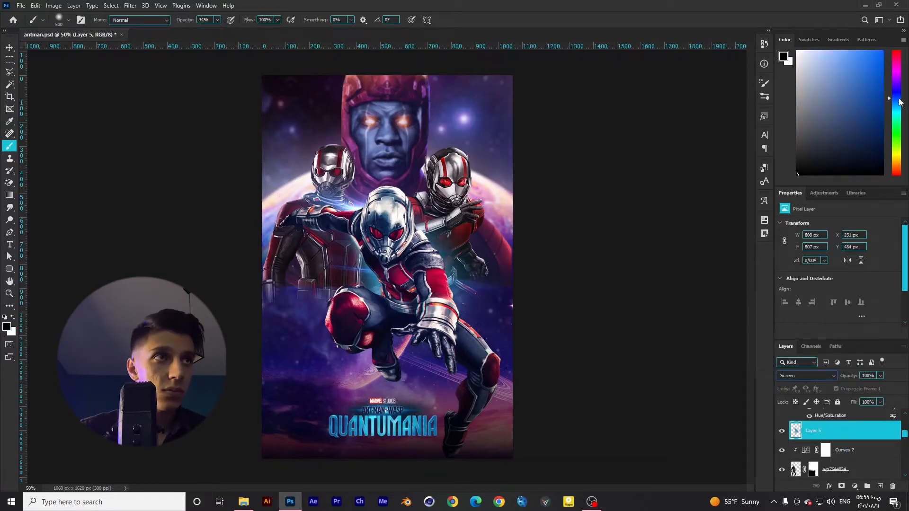
{"action": "left_click", "coordinate": [882, 51]}
{"action": "left_click", "coordinate": [386, 283]}
{"action": "left_click_drag", "start_coordinate": [422, 235], "coordinate": [424, 203]}
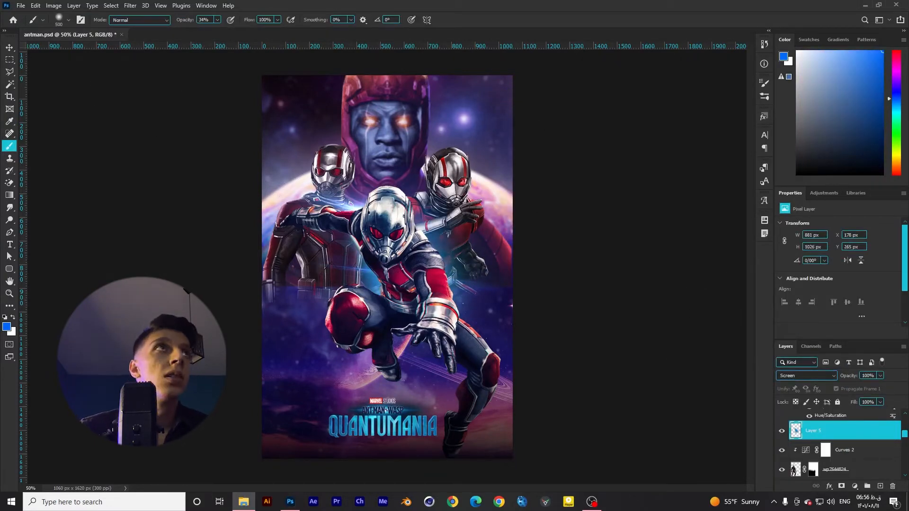
Step: Place the Embers (1) image behind the front figure with Screen blending, shrunk and rotated about 14.6°
{"action": "left_click_drag", "start_coordinate": [457, 291], "coordinate": [448, 306]}
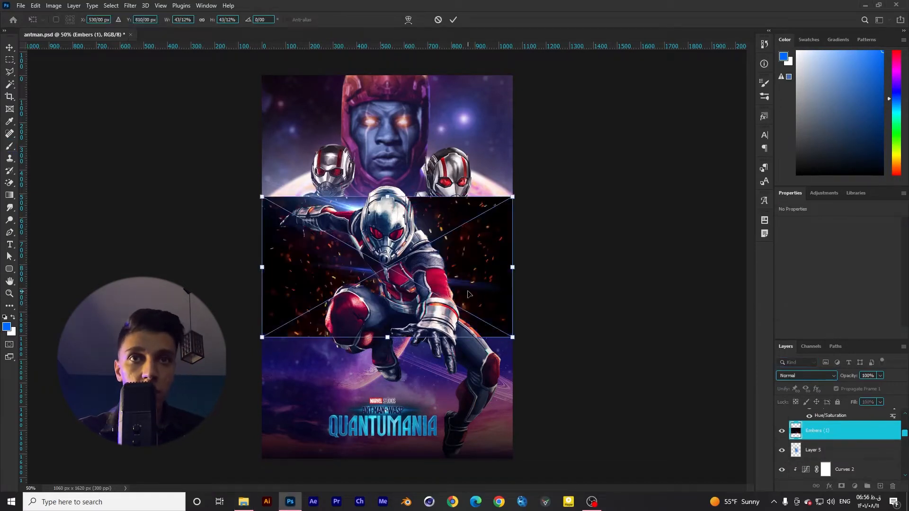
{"action": "key", "text": "Return"}
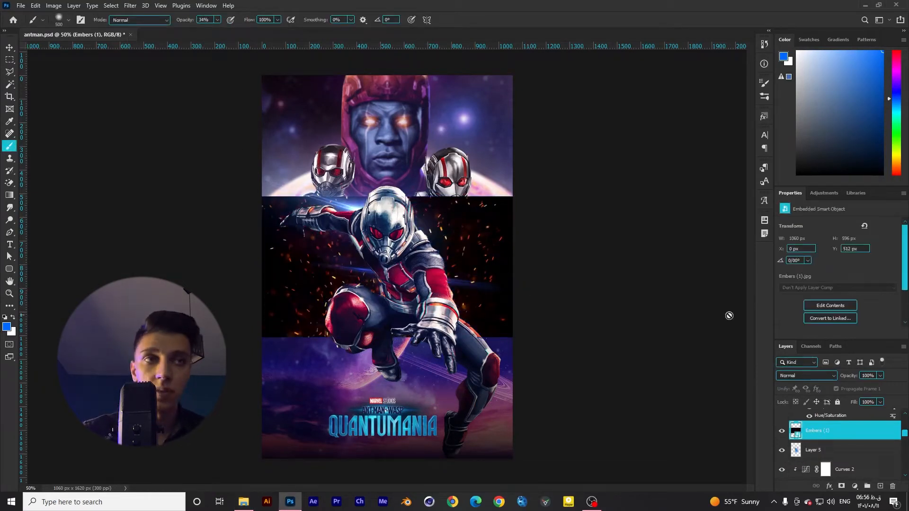
{"action": "left_click", "coordinate": [811, 378]}
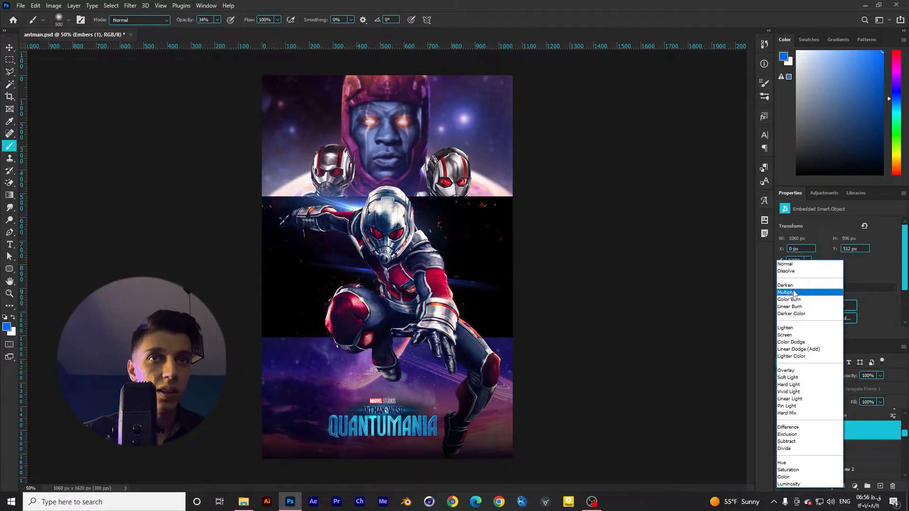
{"action": "left_click", "coordinate": [797, 335]}
{"action": "left_click", "coordinate": [9, 47]}
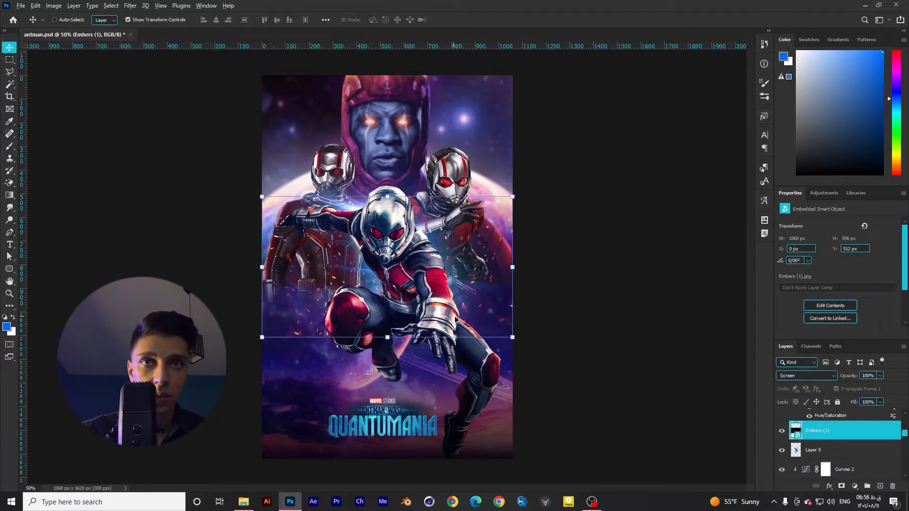
{"action": "left_click_drag", "start_coordinate": [513, 335], "coordinate": [496, 345]}
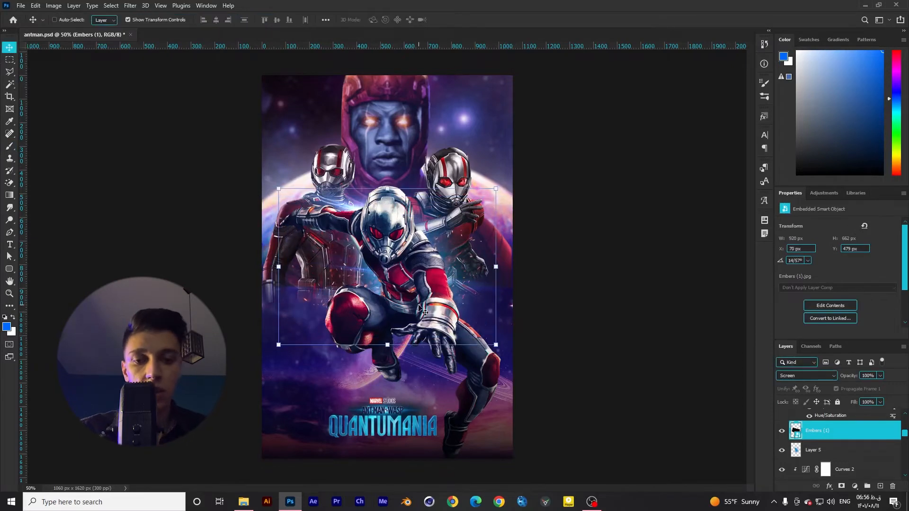
Step: Recolor the Embers (1) layer blue with Hue/Saturation and fade parts of it on a layer mask with a black brush at 34% opacity
{"action": "key", "text": "ctrl+u"}
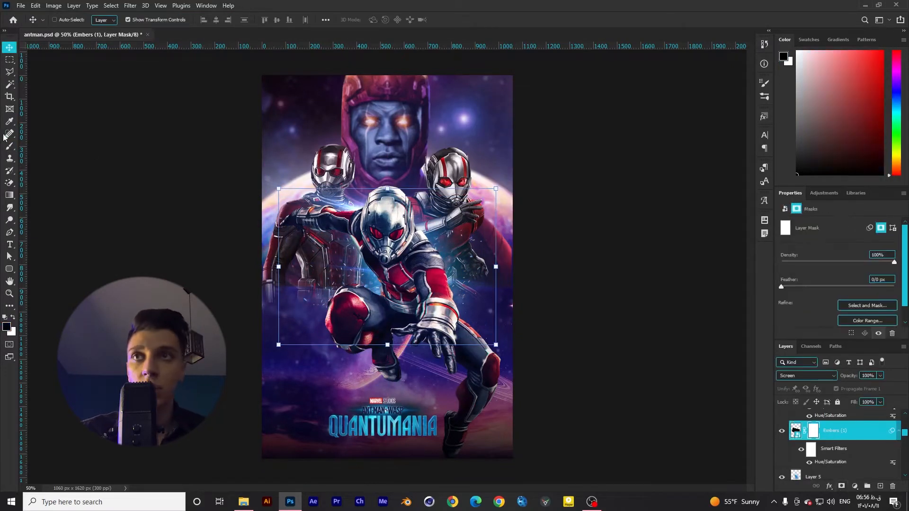
{"action": "left_click", "coordinate": [9, 145]}
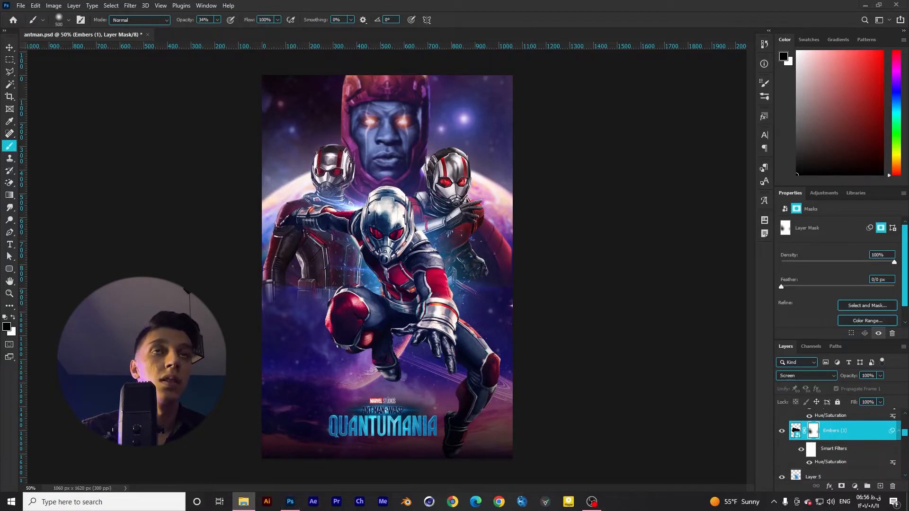
Step: Place the spotlighting-lens-flare-background-free-video image behind the front figure, enlarged to about 8.23% and rotated about -15.4°, with the flare at the head
{"action": "left_click_drag", "start_coordinate": [908, 370], "coordinate": [507, 422]}
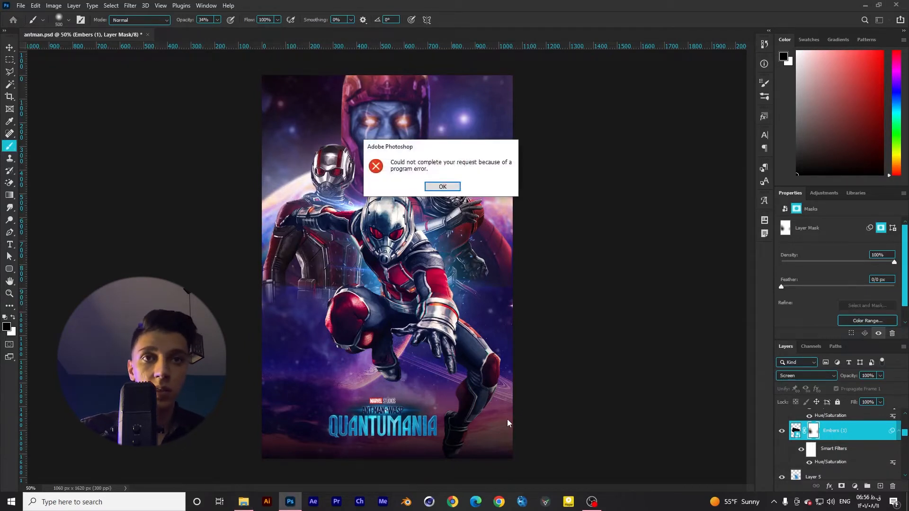
{"action": "left_click", "coordinate": [443, 187]}
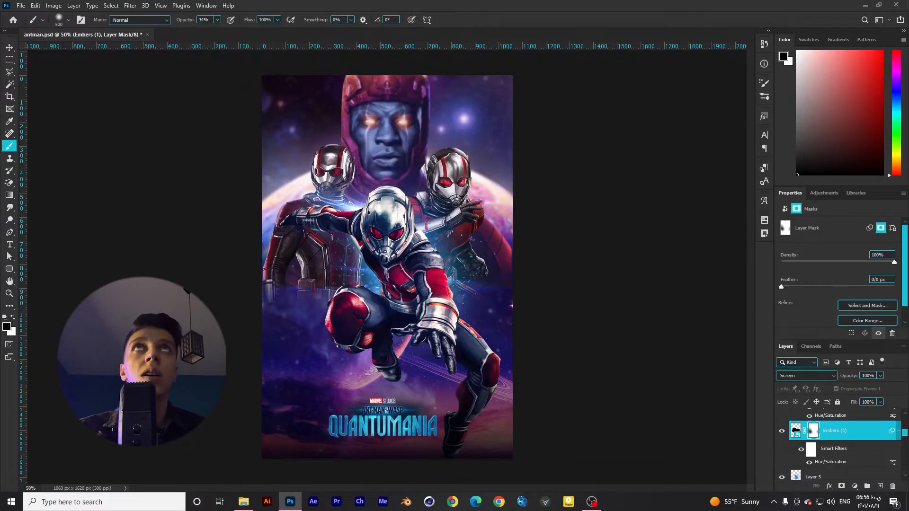
{"action": "left_click_drag", "start_coordinate": [908, 293], "coordinate": [486, 271]}
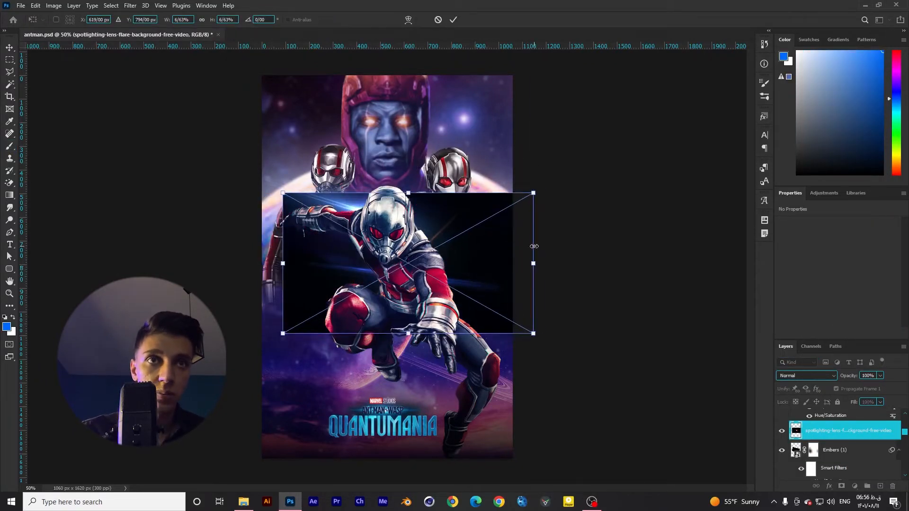
{"action": "left_click_drag", "start_coordinate": [536, 257], "coordinate": [567, 260]}
{"action": "left_click_drag", "start_coordinate": [617, 321], "coordinate": [616, 264]}
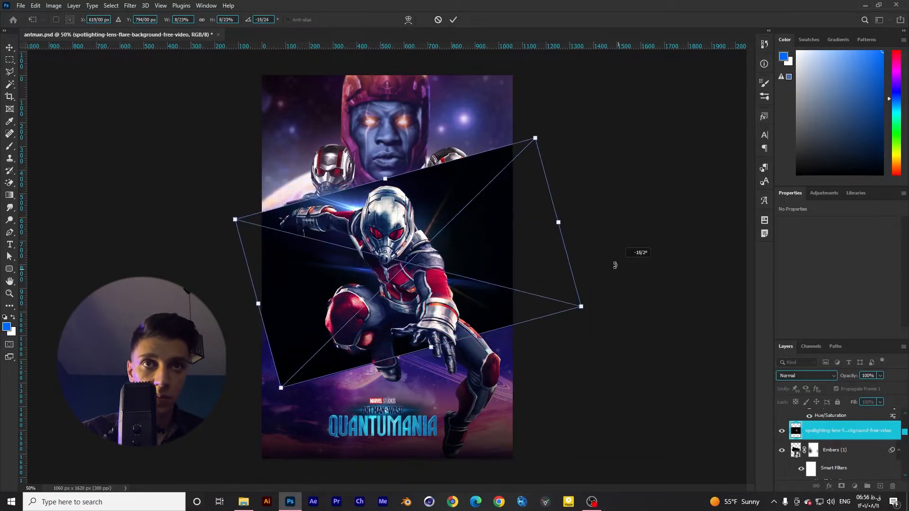
{"action": "left_click_drag", "start_coordinate": [471, 281], "coordinate": [469, 242]}
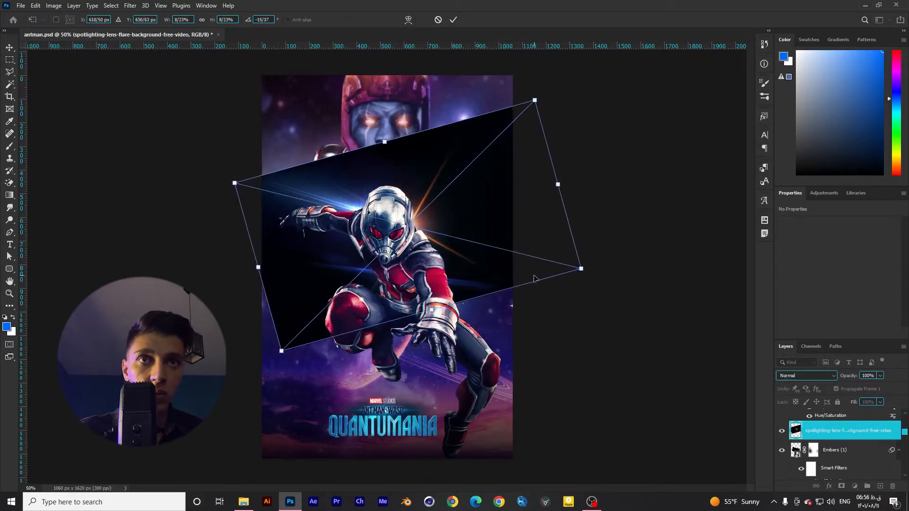
{"action": "key", "text": "Return"}
Step: Colorize the lens flare blue with Hue/Saturation at hue 215 and saturation 70, and set its blend mode to Screen
{"action": "key", "text": "ctrl+u"}
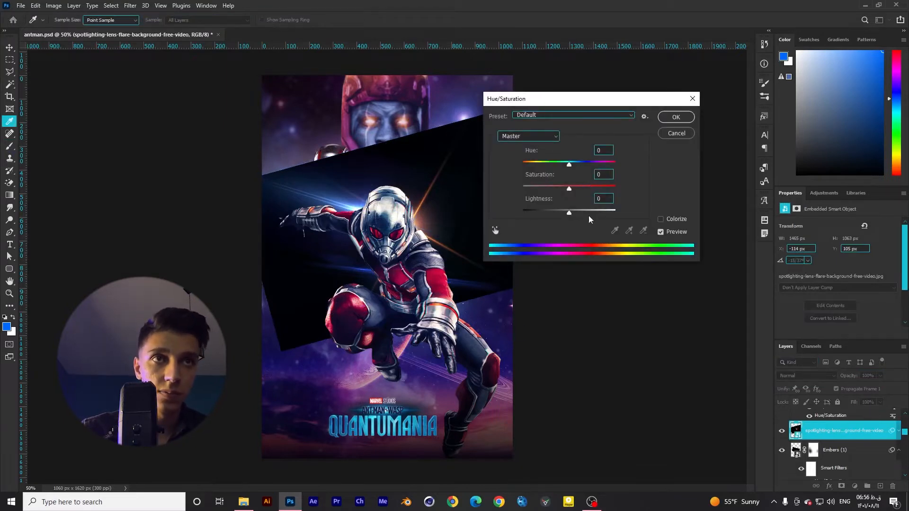
{"action": "left_click", "coordinate": [661, 219]}
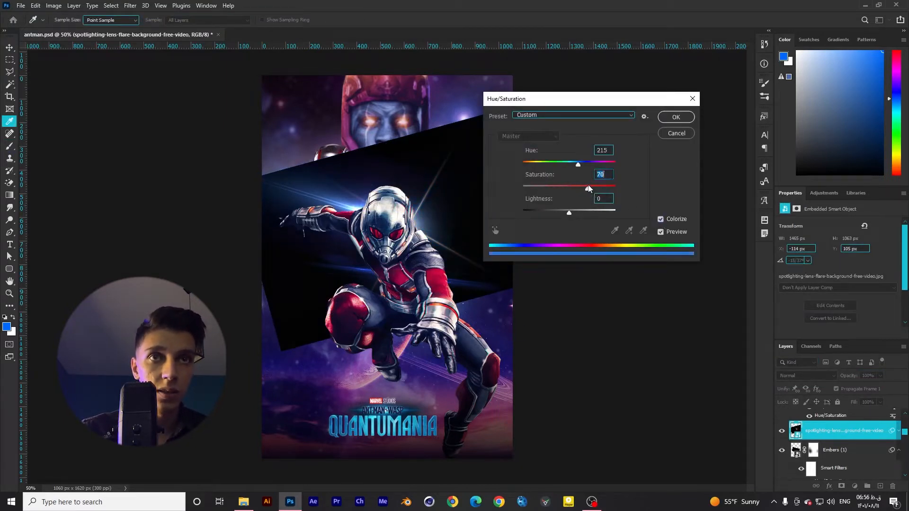
{"action": "left_click", "coordinate": [674, 117]}
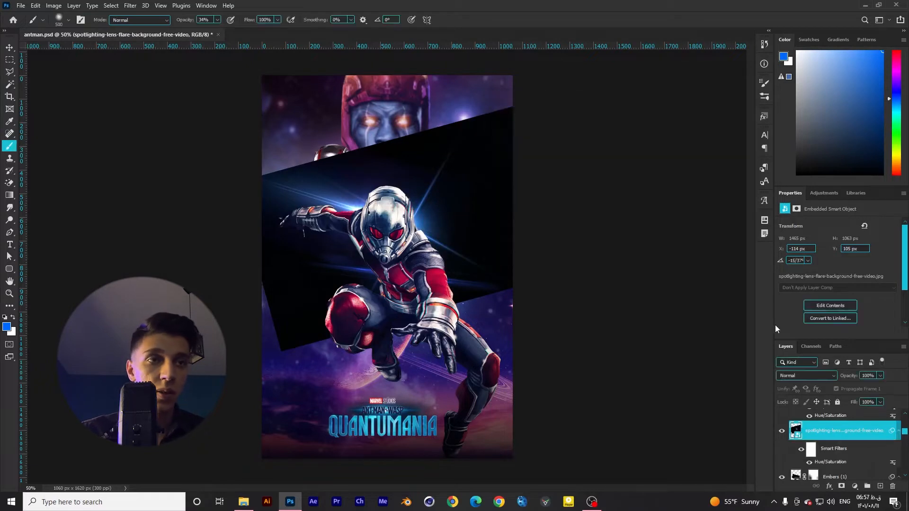
{"action": "left_click", "coordinate": [812, 375]}
{"action": "left_click", "coordinate": [807, 339]}
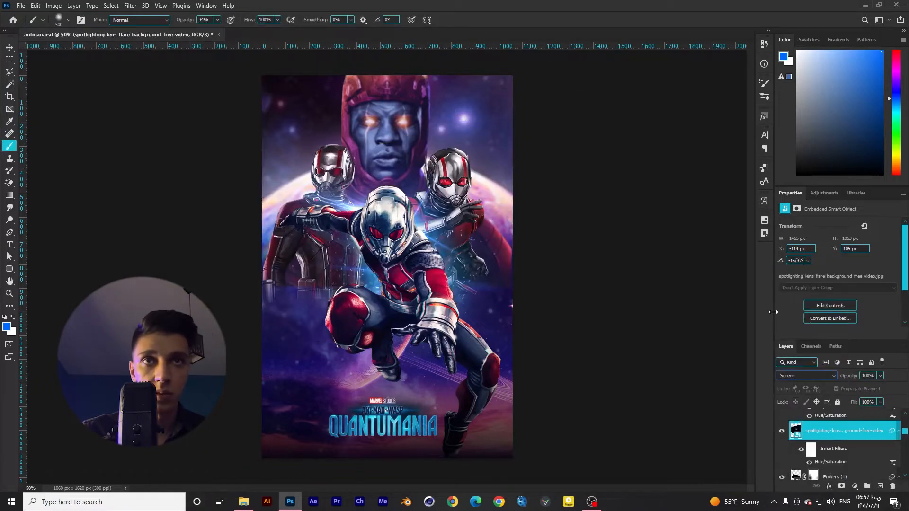
Step: Adjust the lens flare's position behind the front figure and add a layer mask to it
{"action": "left_click", "coordinate": [10, 47]}
{"action": "left_click_drag", "start_coordinate": [397, 249], "coordinate": [404, 249]}
{"action": "left_click_drag", "start_coordinate": [442, 235], "coordinate": [422, 235]}
{"action": "left_click", "coordinate": [841, 487]}
{"action": "key", "text": "b"}
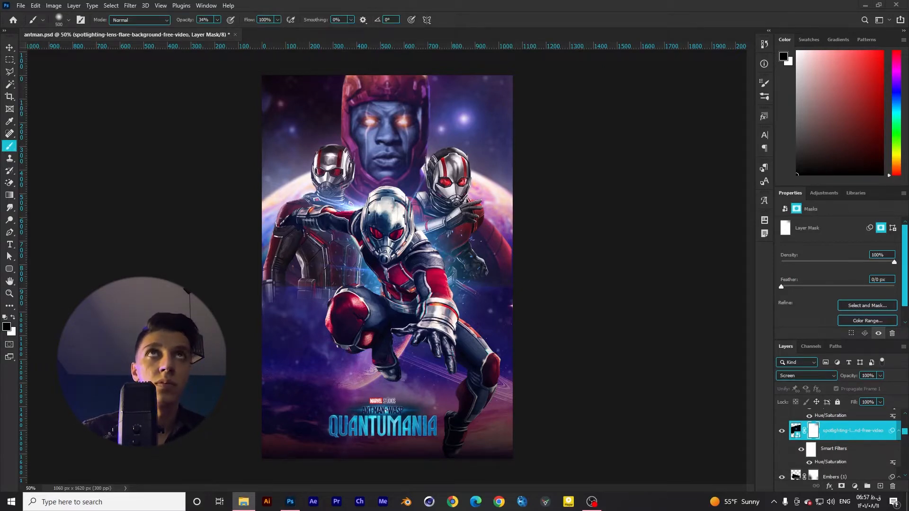
Step: Place the 1600px_COLOURBOX6691640 lightning image above the lens flare and set its blend mode to Screen
{"action": "key", "text": "Return"}
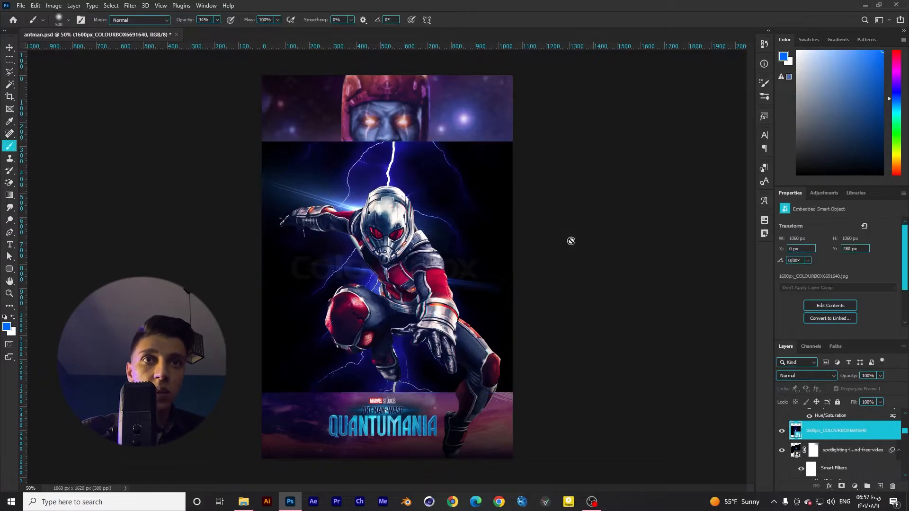
{"action": "left_click", "coordinate": [805, 375]}
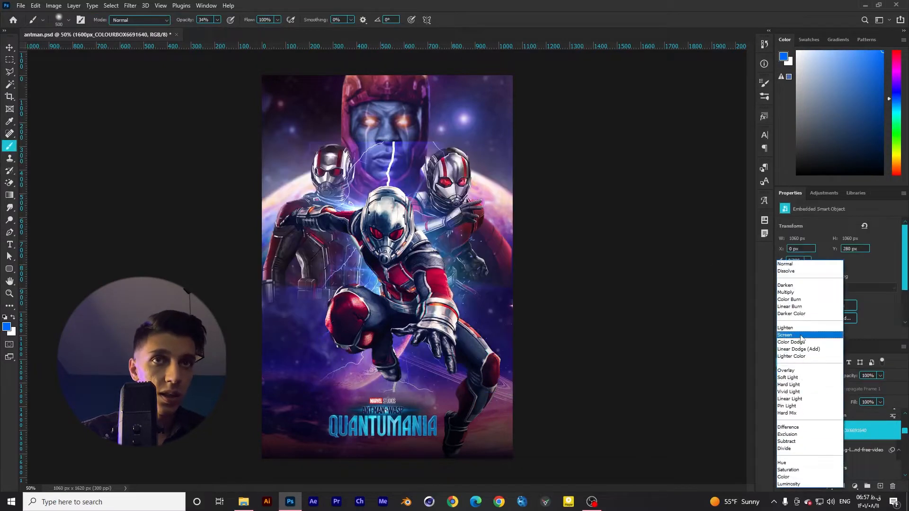
{"action": "left_click", "coordinate": [805, 345]}
Step: Enlarge the lightning to about 15.9% and rotate it about 54.2°, running its bolt from the front figure's gloved arm to the poster edge
{"action": "left_click", "coordinate": [8, 59]}
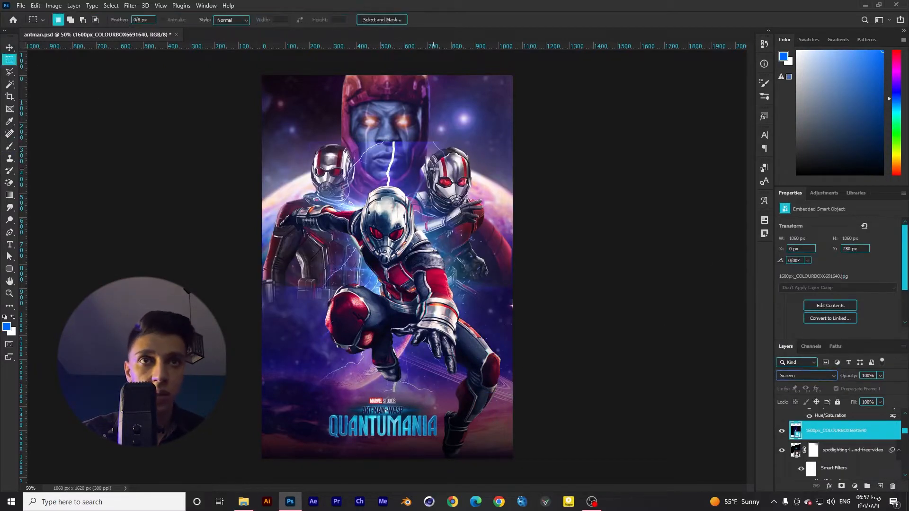
{"action": "left_click_drag", "start_coordinate": [436, 170], "coordinate": [539, 151]}
{"action": "left_click", "coordinate": [11, 48]}
{"action": "left_click_drag", "start_coordinate": [583, 129], "coordinate": [649, 219]}
{"action": "left_click_drag", "start_coordinate": [507, 252], "coordinate": [521, 264]}
{"action": "left_click_drag", "start_coordinate": [696, 227], "coordinate": [699, 310]}
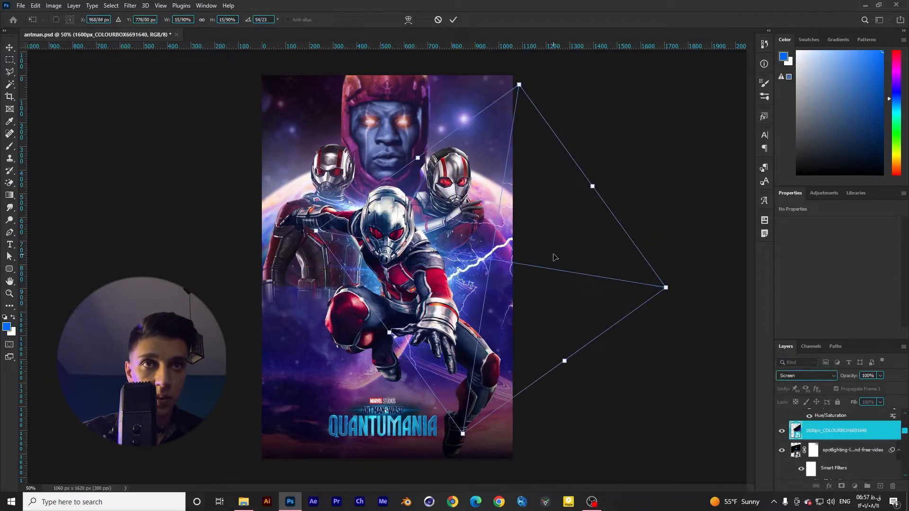
{"action": "key", "text": "Return"}
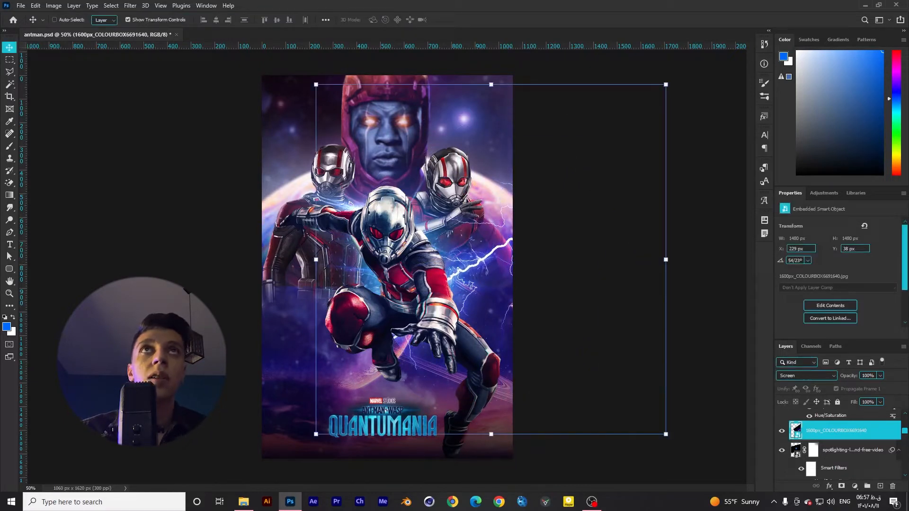
{"action": "key", "text": "alt+Tab"}
{"action": "left_click_drag", "start_coordinate": [456, 162], "coordinate": [310, 279]}
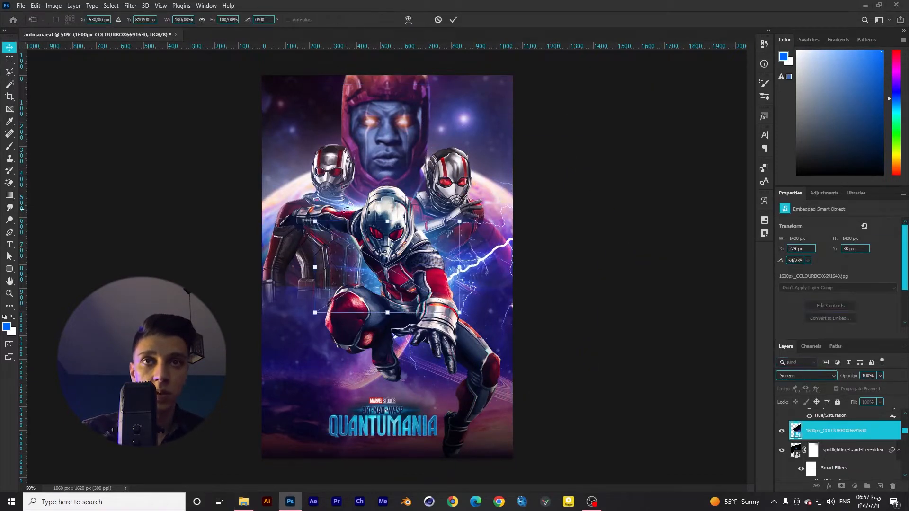
{"action": "key", "text": "Return"}
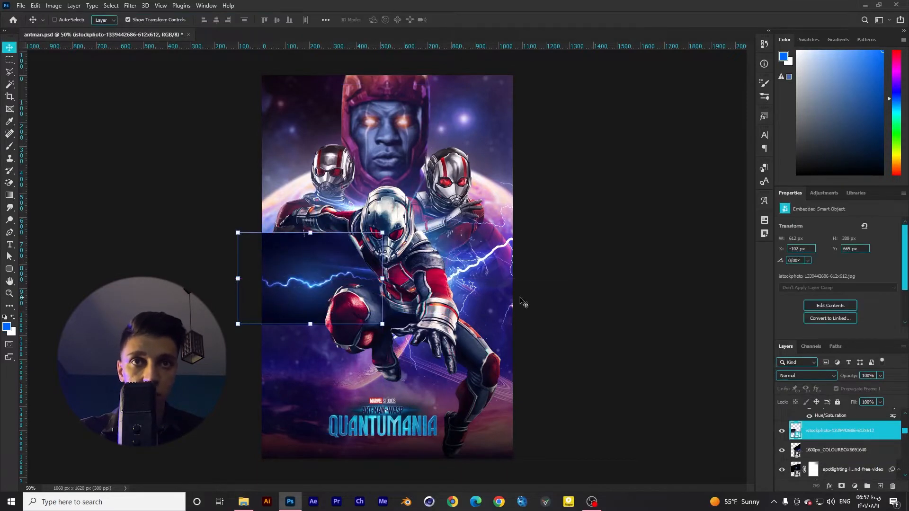
Step: Set the istockphoto lightning to Screen blending and raise its black input level with Levels to clear the dark background
{"action": "left_click", "coordinate": [807, 376]}
{"action": "left_click", "coordinate": [796, 335]}
{"action": "key", "text": "ctrl+l"}
{"action": "left_click_drag", "start_coordinate": [365, 204], "coordinate": [392, 205]}
{"action": "left_click", "coordinate": [522, 114]}
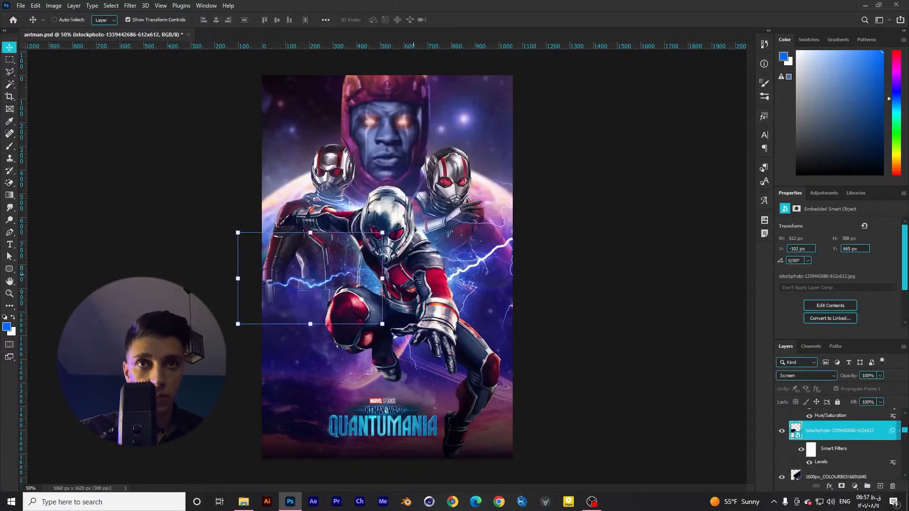
Step: Enlarge the istockphoto lightning, rotate it about 11.4° and move it so the bolt emerges from behind the front figure's torso
{"action": "left_click", "coordinate": [388, 284]}
{"action": "left_click", "coordinate": [462, 193]}
{"action": "left_click_drag", "start_coordinate": [388, 283], "coordinate": [385, 299]}
{"action": "left_click_drag", "start_coordinate": [390, 247], "coordinate": [446, 225]}
{"action": "left_click_drag", "start_coordinate": [357, 243], "coordinate": [335, 241]}
{"action": "key", "text": "Return"}
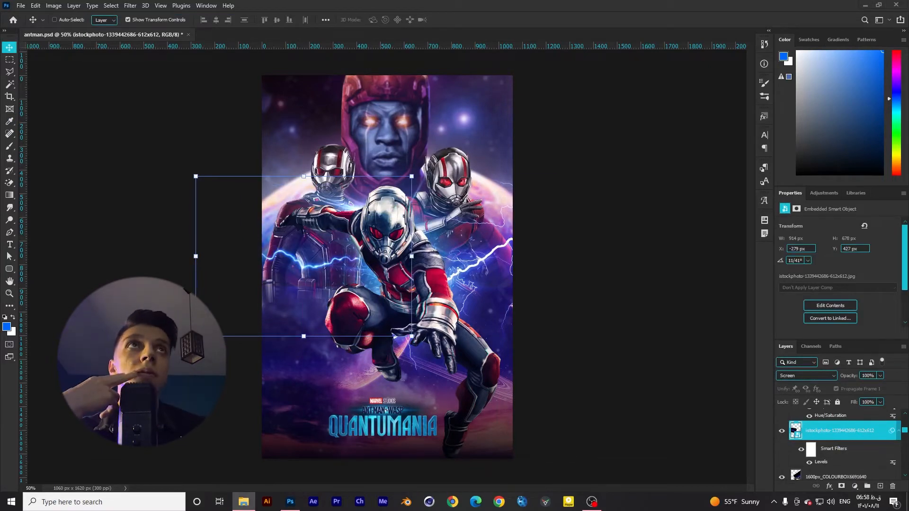
Step: Place the maxresdefault (1) light-streak image, rotated -90° and enlarged to cover the whole poster
{"action": "left_click_drag", "start_coordinate": [908, 259], "coordinate": [480, 259]}
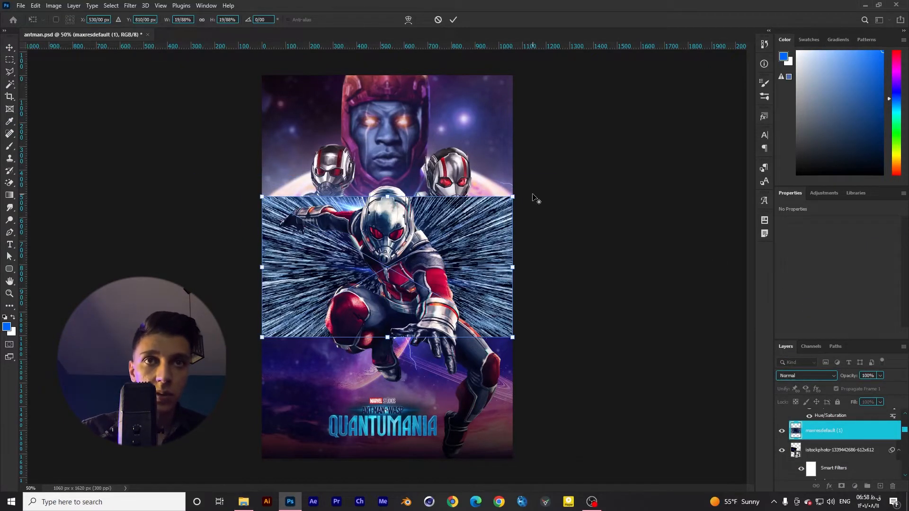
{"action": "left_click_drag", "start_coordinate": [533, 197], "coordinate": [516, 277]}
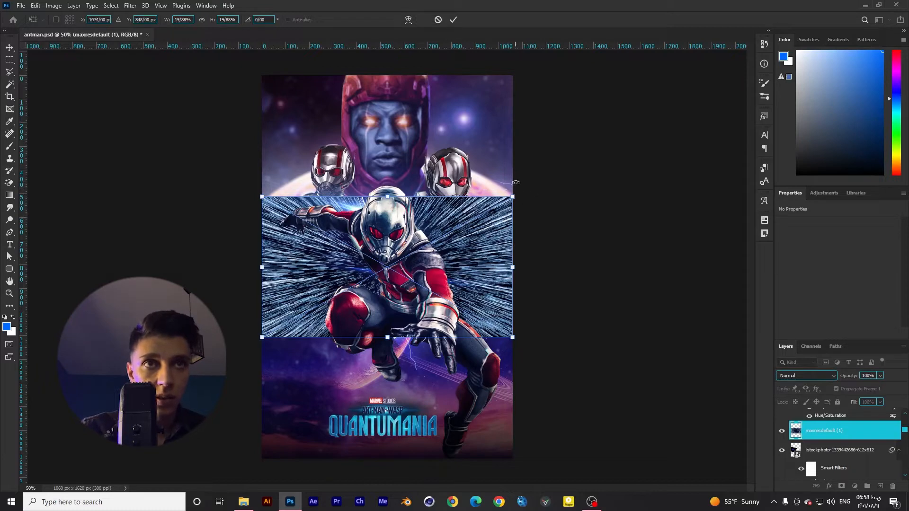
{"action": "left_click_drag", "start_coordinate": [518, 192], "coordinate": [601, 263]}
{"action": "left_click_drag", "start_coordinate": [490, 272], "coordinate": [419, 272]}
{"action": "key", "text": "Return"}
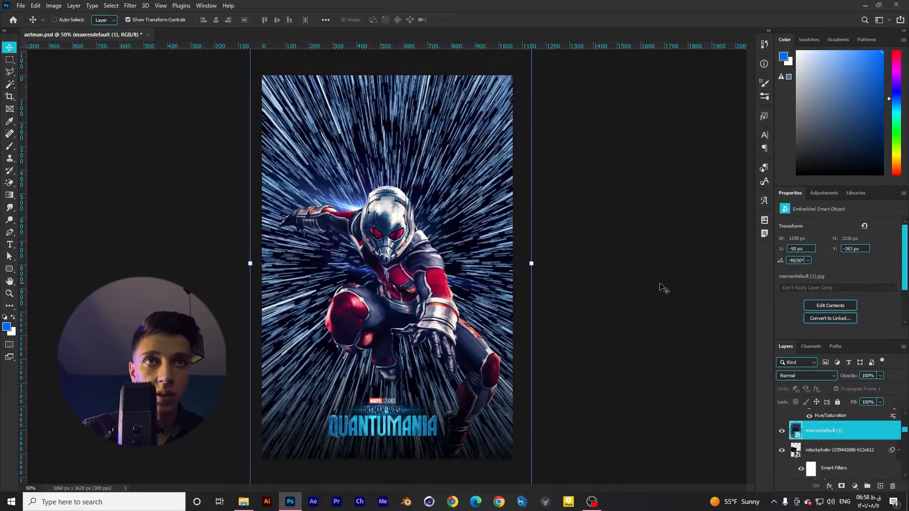
Step: Move the light-streak layer down to just above the planet wallpaper layer and set its blend mode to Screen
{"action": "scroll", "coordinate": [870, 431], "scroll_direction": "down", "scroll_amount": 6}
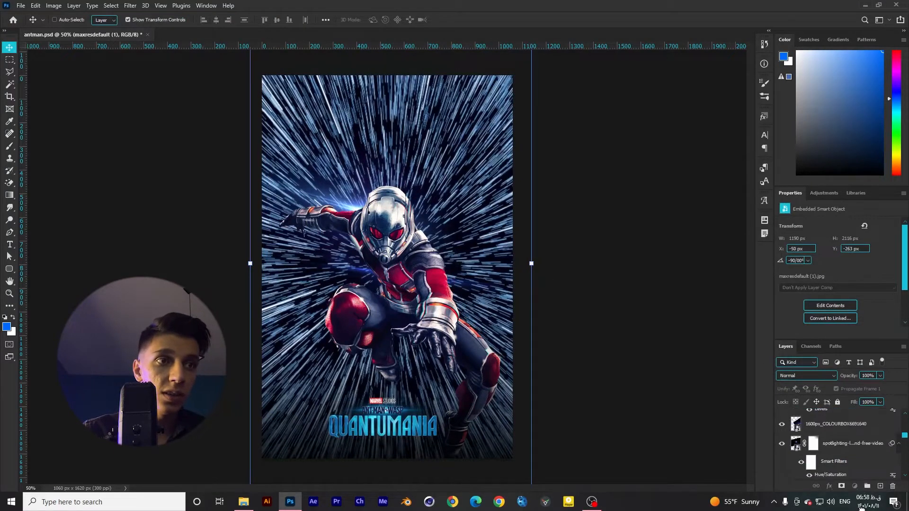
{"action": "scroll", "coordinate": [838, 445], "scroll_direction": "up", "scroll_amount": 3}
{"action": "left_click_drag", "start_coordinate": [833, 464], "coordinate": [836, 409]}
{"action": "left_click", "coordinate": [832, 379]}
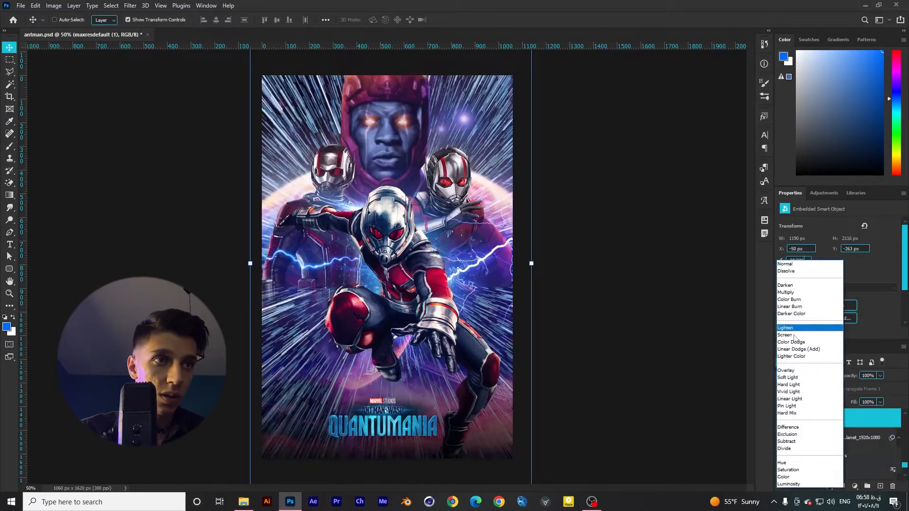
{"action": "left_click", "coordinate": [803, 332]}
Step: Raise the black input level of the light-streak layer with Levels to thin out the streaks
{"action": "key", "text": "ctrl+l"}
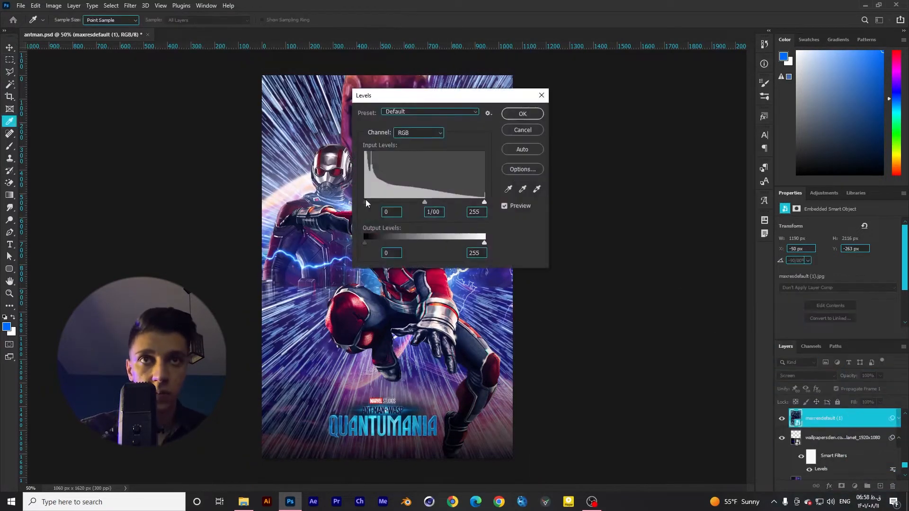
{"action": "left_click_drag", "start_coordinate": [367, 201], "coordinate": [400, 201]}
{"action": "left_click", "coordinate": [522, 115]}
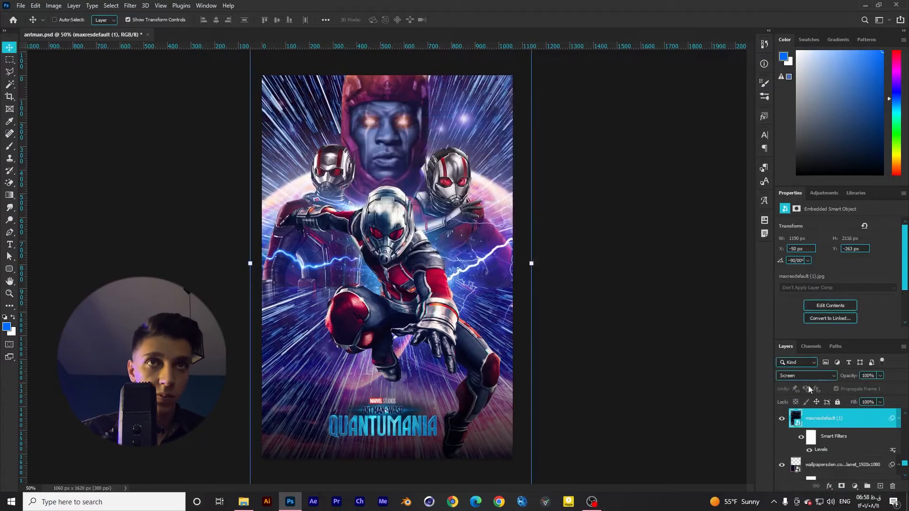
Step: Add a mask to the light-streak layer and fade the streaks around the title with a large black brush at 34% opacity
{"action": "left_click", "coordinate": [842, 487]}
{"action": "left_click", "coordinate": [9, 146]}
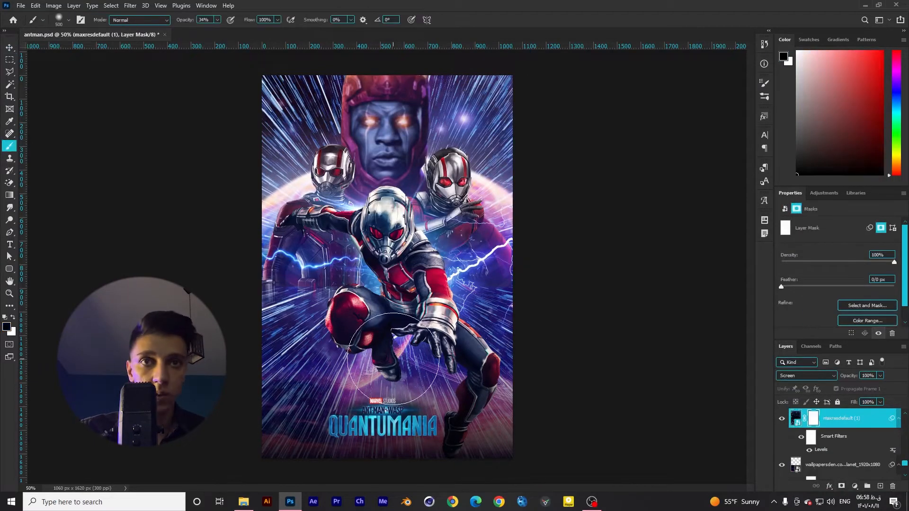
{"action": "left_click_drag", "start_coordinate": [459, 423], "coordinate": [252, 420]}
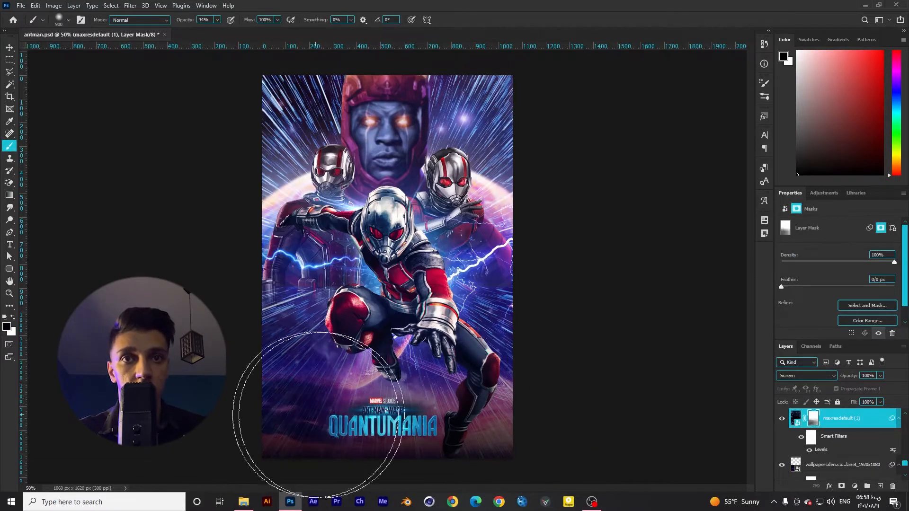
Step: Fade the light streaks in the poster's upper corners and along its side edges on the mask, resizing the soft black brush
{"action": "key", "text": "bracketleft"}
{"action": "key", "text": "bracketleft"}
{"action": "key", "text": "bracketleft"}
{"action": "key", "text": "bracketleft"}
{"action": "key", "text": "bracketleft"}
{"action": "left_click", "coordinate": [268, 83]}
{"action": "left_click_drag", "start_coordinate": [269, 83], "coordinate": [241, 109]}
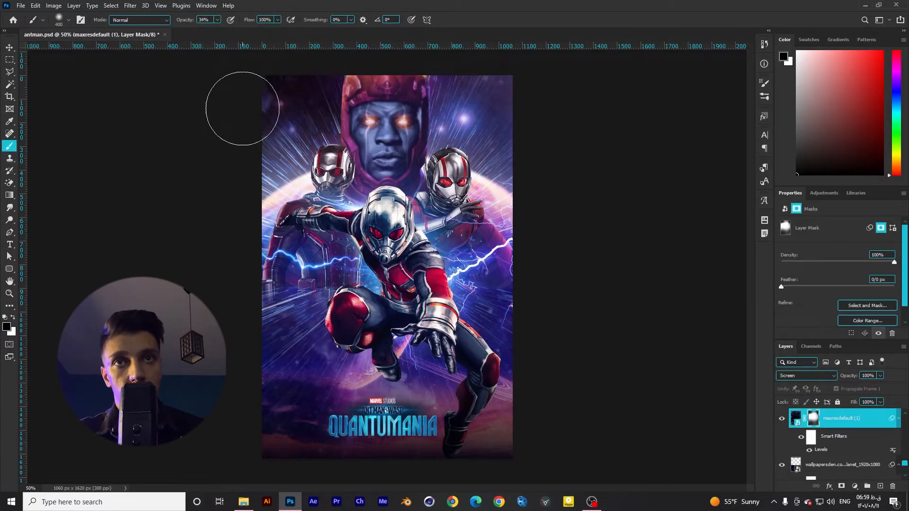
{"action": "key", "text": "bracketright"}
{"action": "left_click_drag", "start_coordinate": [226, 280], "coordinate": [279, 329]}
{"action": "key", "text": "bracketleft"}
{"action": "key", "text": "bracketleft"}
{"action": "key", "text": "bracketleft"}
Step: Colorize the light streaks purple with Hue/Saturation at hue 263 and saturation 78
{"action": "left_click", "coordinate": [796, 419]}
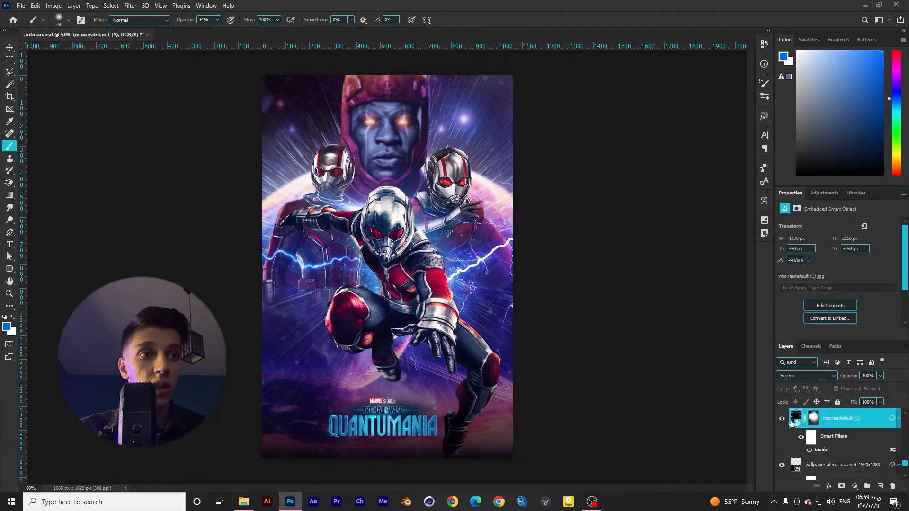
{"action": "key", "text": "ctrl+u"}
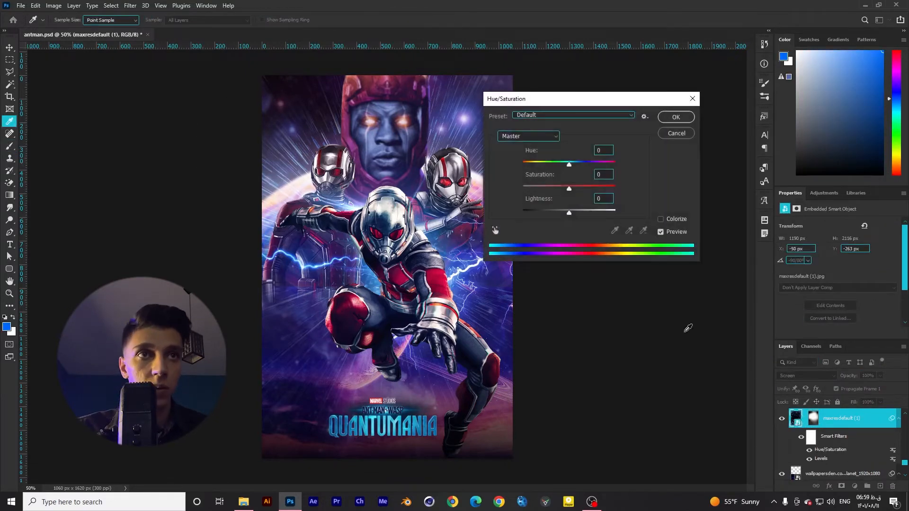
{"action": "left_click", "coordinate": [661, 219]}
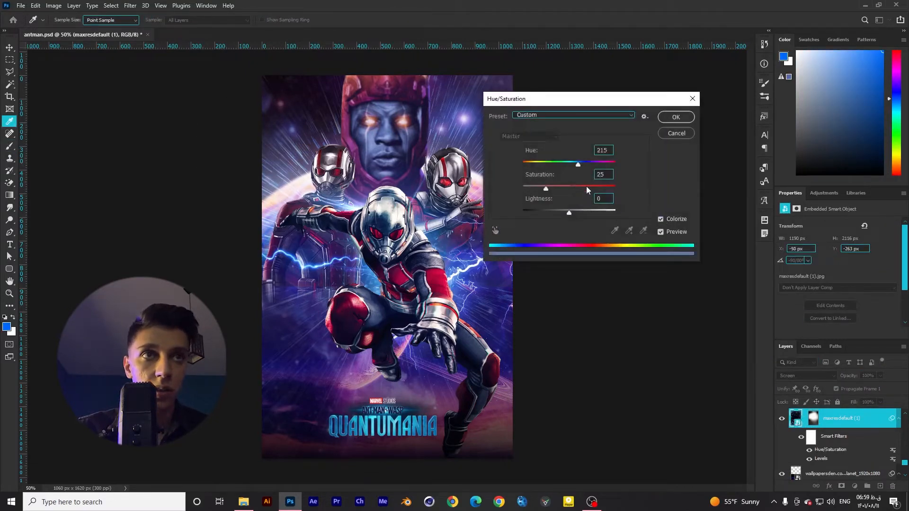
{"action": "mouse_move", "coordinate": [587, 187]}
{"action": "left_mouse_down"}
{"action": "mouse_move", "coordinate": [596, 189]}
{"action": "mouse_move", "coordinate": [592, 171]}
{"action": "left_mouse_up"}
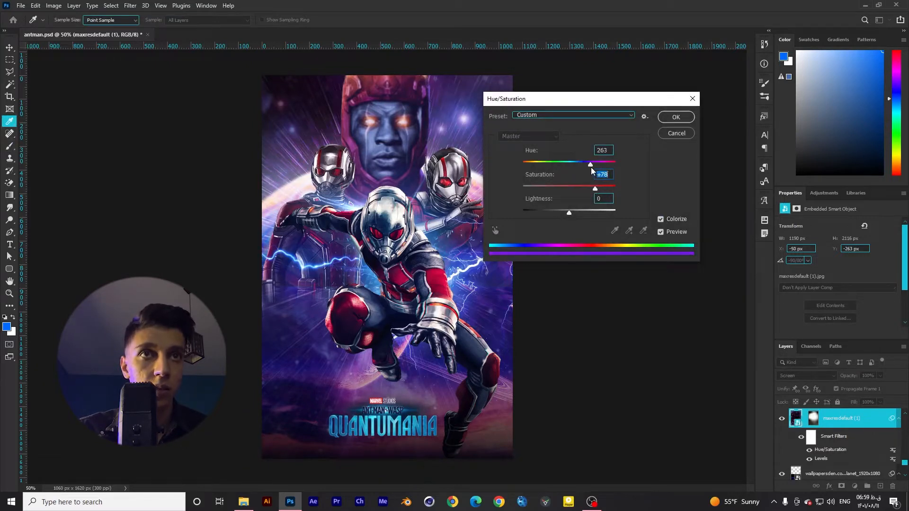
{"action": "left_click", "coordinate": [676, 118]}
{"action": "key", "text": "b"}
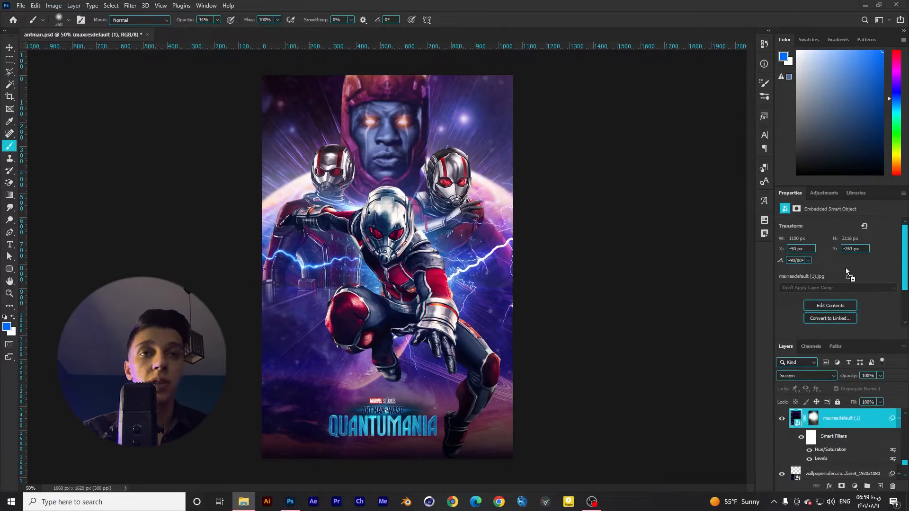
Step: Place the Embers image below Layer 4 in Screen mode, enlarged to about 1144 × 643 px across the poster's top
{"action": "left_click_drag", "start_coordinate": [847, 270], "coordinate": [481, 293]}
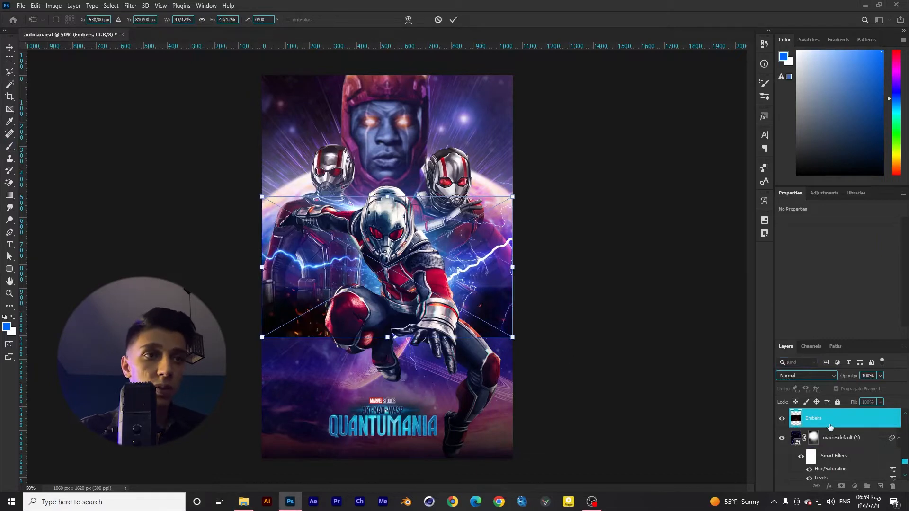
{"action": "key", "text": "Return"}
{"action": "scroll", "coordinate": [905, 463], "scroll_direction": "up", "scroll_amount": 2}
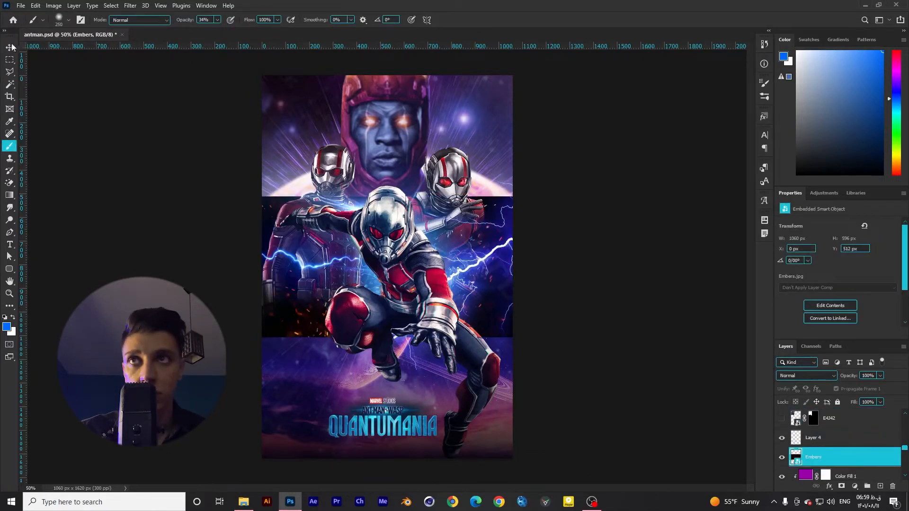
{"action": "key", "text": "ctrl+t"}
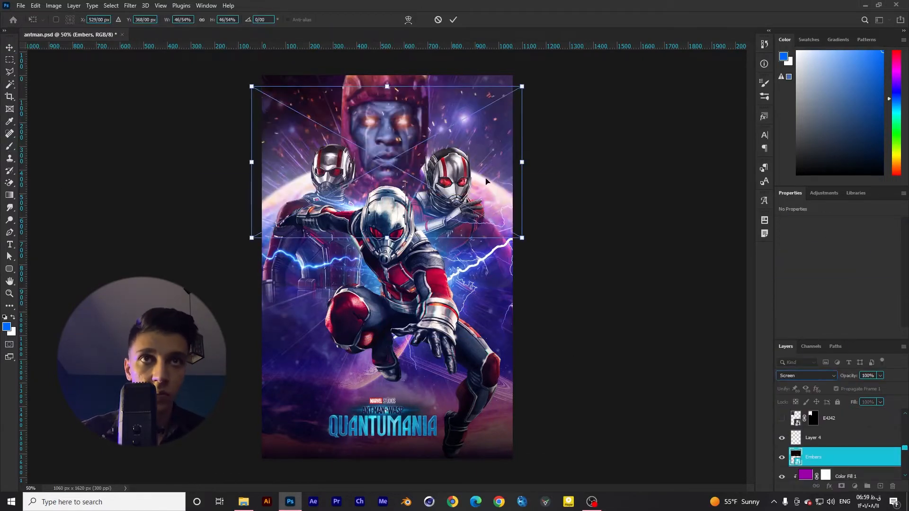
{"action": "left_click_drag", "start_coordinate": [486, 179], "coordinate": [485, 169]}
{"action": "key", "text": "Return"}
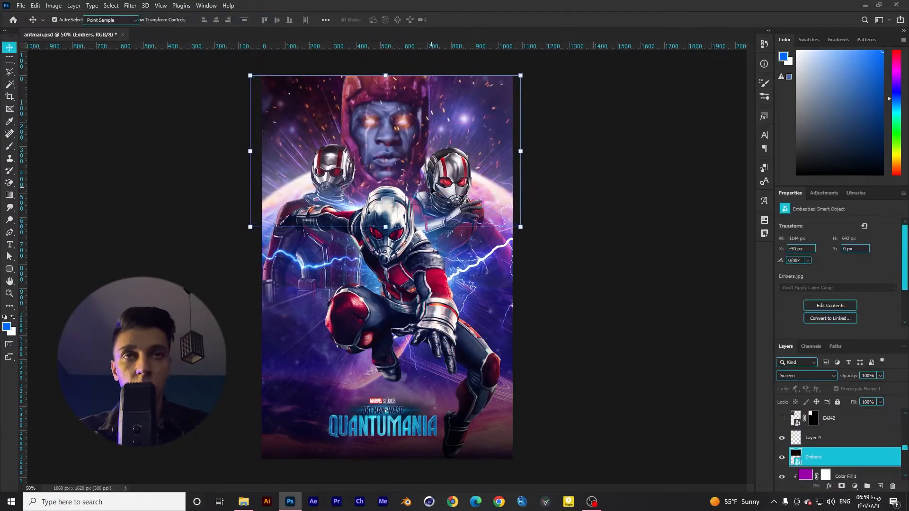
Step: Recolor the orange embers to a cool pale tone with Hue/Saturation
{"action": "key", "text": "ctrl+u"}
{"action": "left_click", "coordinate": [656, 219]}
{"action": "left_click", "coordinate": [676, 117]}
Step: Add a mask to the Embers layer and fade the embers over the top of the poster with a large soft black brush
{"action": "left_click", "coordinate": [841, 486]}
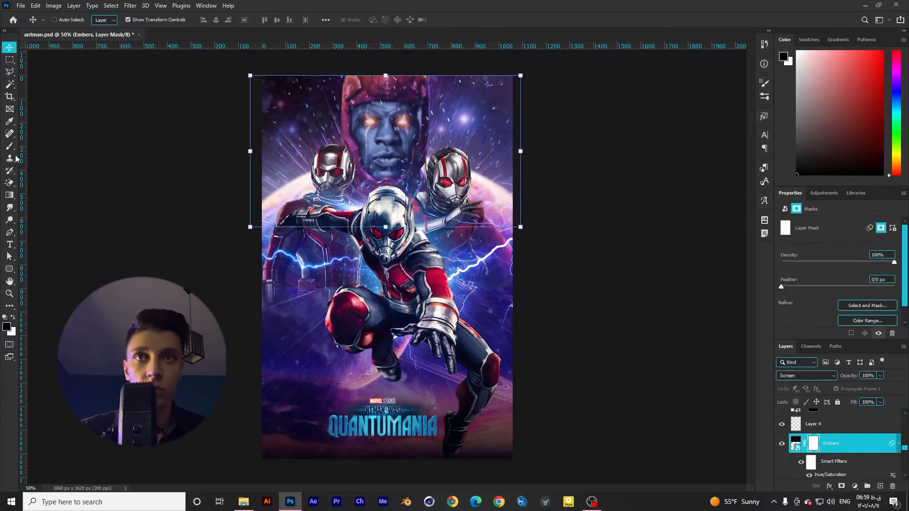
{"action": "left_click", "coordinate": [10, 146]}
{"action": "left_click_drag", "start_coordinate": [303, 146], "coordinate": [547, 125]}
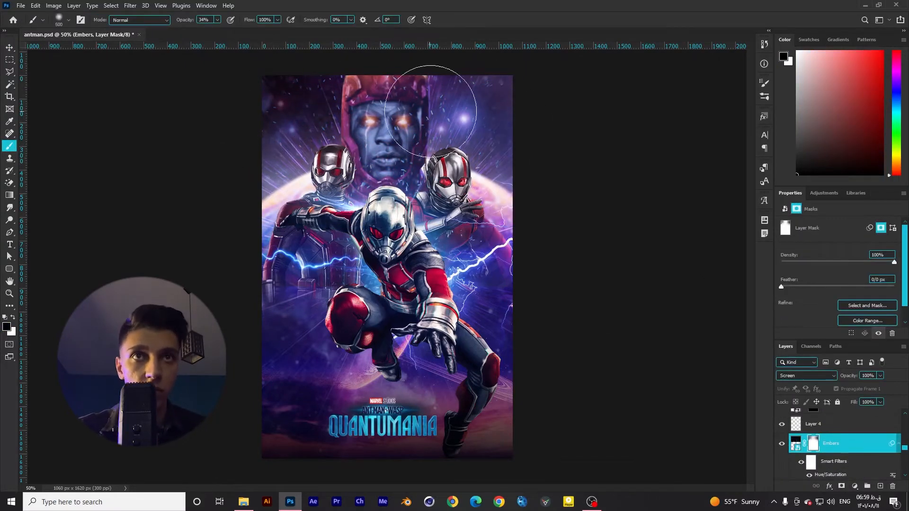
{"action": "left_click_drag", "start_coordinate": [440, 105], "coordinate": [433, 91]}
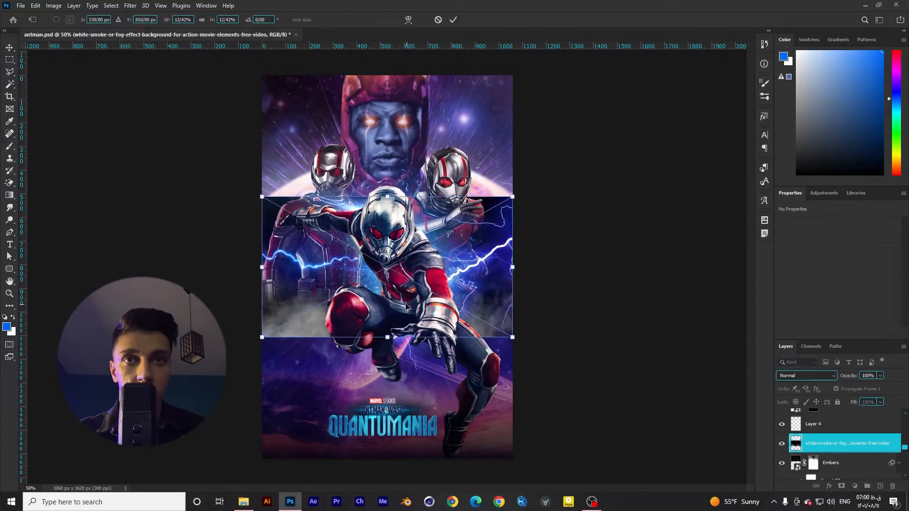
Step: Set the white smoke layer to Screen and enlarge it to about 1168 × 657 px over the figures
{"action": "left_click", "coordinate": [806, 376]}
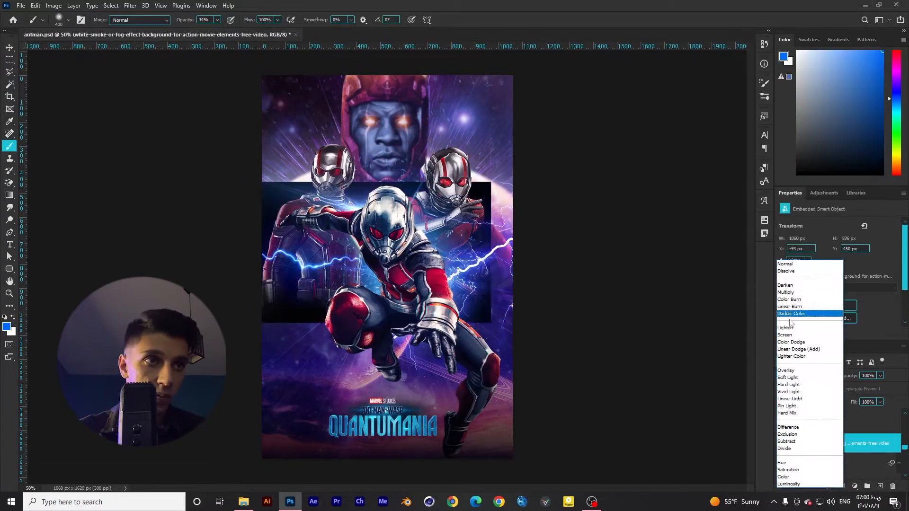
{"action": "left_click", "coordinate": [800, 331]}
{"action": "key", "text": "v"}
{"action": "left_click_drag", "start_coordinate": [353, 232], "coordinate": [371, 239]}
{"action": "left_click_drag", "start_coordinate": [514, 263], "coordinate": [531, 245]}
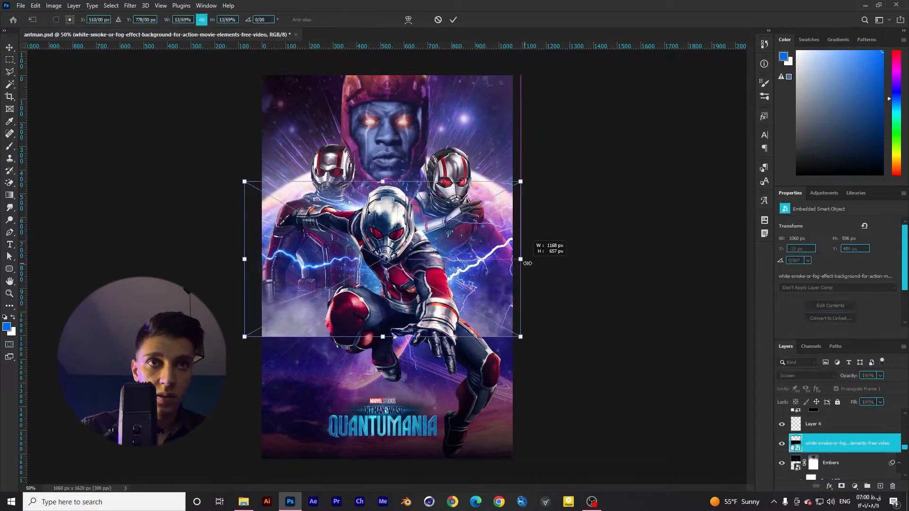
{"action": "key", "text": "Return"}
Step: Raise the black input level of the smoke layer with Levels
{"action": "key", "text": "ctrl+l"}
{"action": "left_click_drag", "start_coordinate": [365, 202], "coordinate": [383, 202]}
{"action": "left_click", "coordinate": [534, 116]}
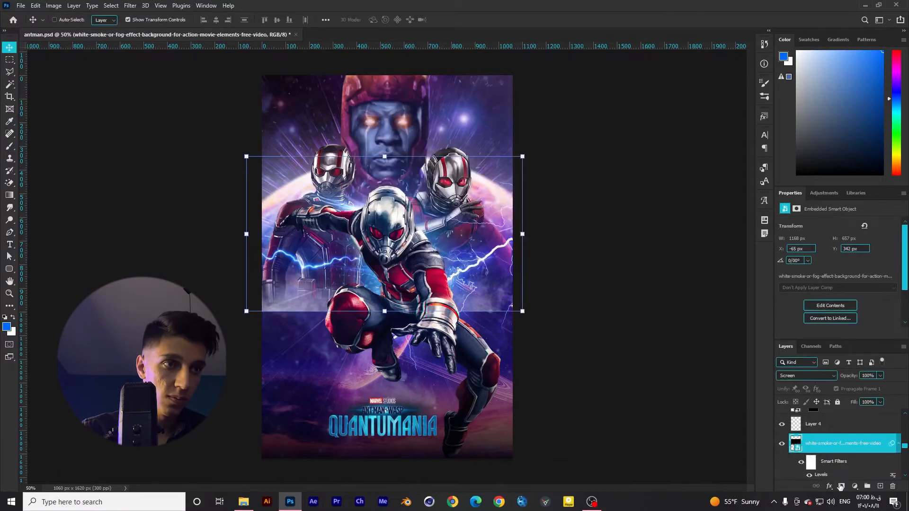
Step: Mask the smoke layer and brush away its hard lower edge on both sides of the crouching figure
{"action": "left_click", "coordinate": [841, 486]}
{"action": "key", "text": "b"}
{"action": "left_click_drag", "start_coordinate": [304, 340], "coordinate": [282, 341]}
{"action": "mouse_move", "coordinate": [481, 346]}
{"action": "left_mouse_down"}
{"action": "mouse_move", "coordinate": [506, 331]}
{"action": "mouse_move", "coordinate": [498, 347]}
{"action": "left_mouse_up"}
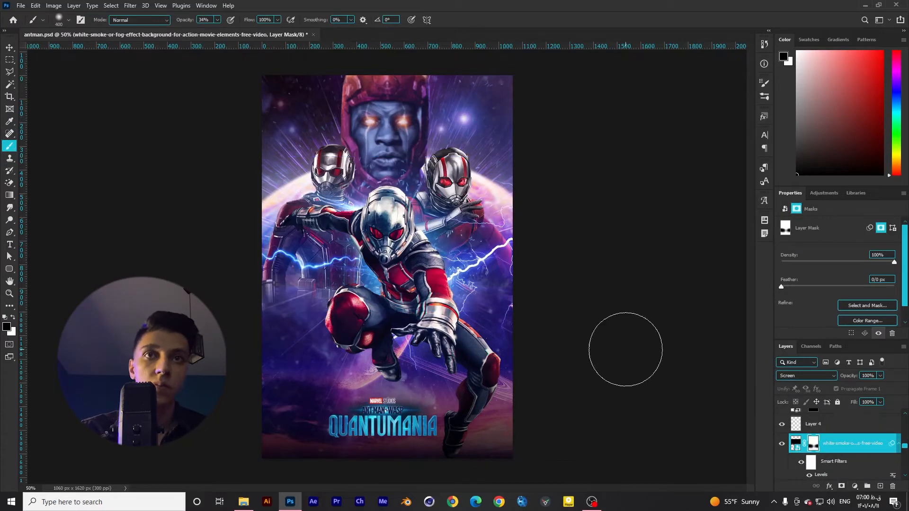
Step: Place the stripes-lines-scratches texture in Screen mode, enlarged to about 1128 × 751 px and positioned over the three suited figures
{"action": "key", "text": "alt+Tab"}
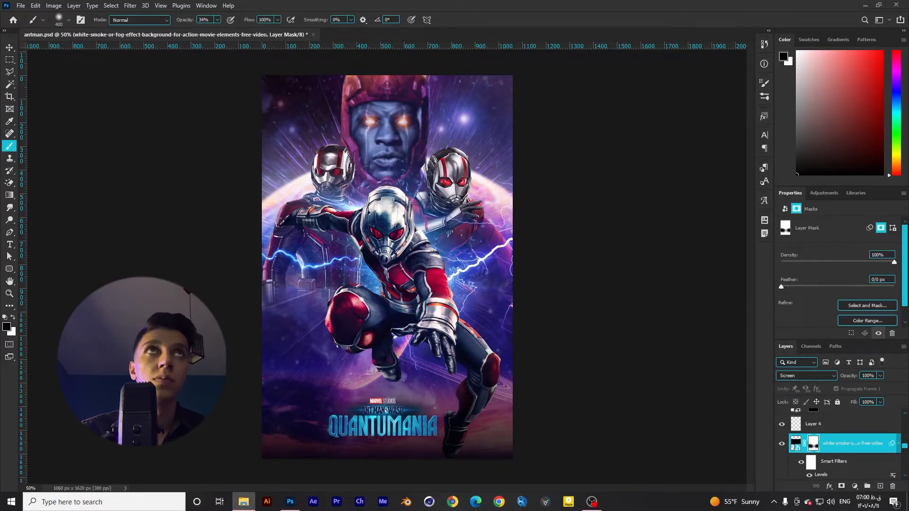
{"action": "left_click_drag", "start_coordinate": [908, 256], "coordinate": [387, 267]}
{"action": "key", "text": "Return"}
{"action": "left_click", "coordinate": [807, 376]}
{"action": "left_click", "coordinate": [789, 223]}
{"action": "key", "text": "v"}
{"action": "key", "text": "ctrl+t"}
{"action": "left_click_drag", "start_coordinate": [512, 267], "coordinate": [520, 268]}
{"action": "left_click_drag", "start_coordinate": [428, 289], "coordinate": [426, 262]}
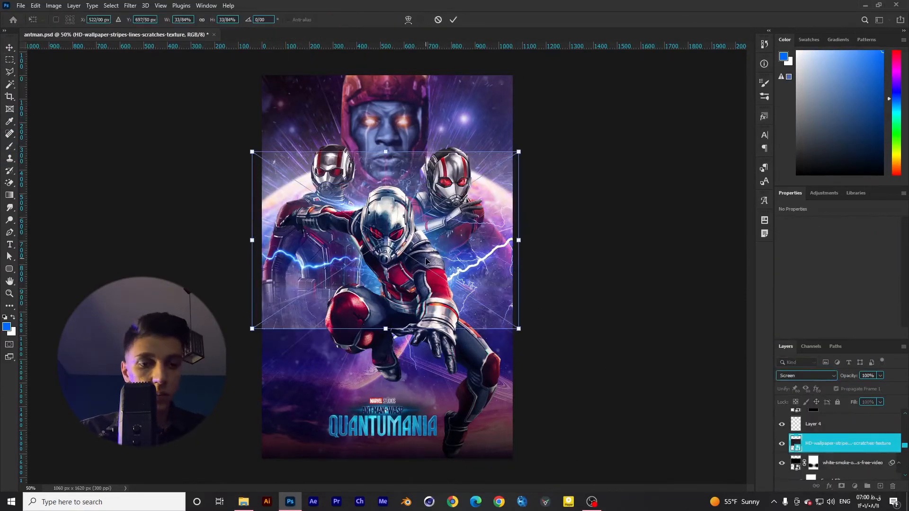
{"action": "key", "text": "Return"}
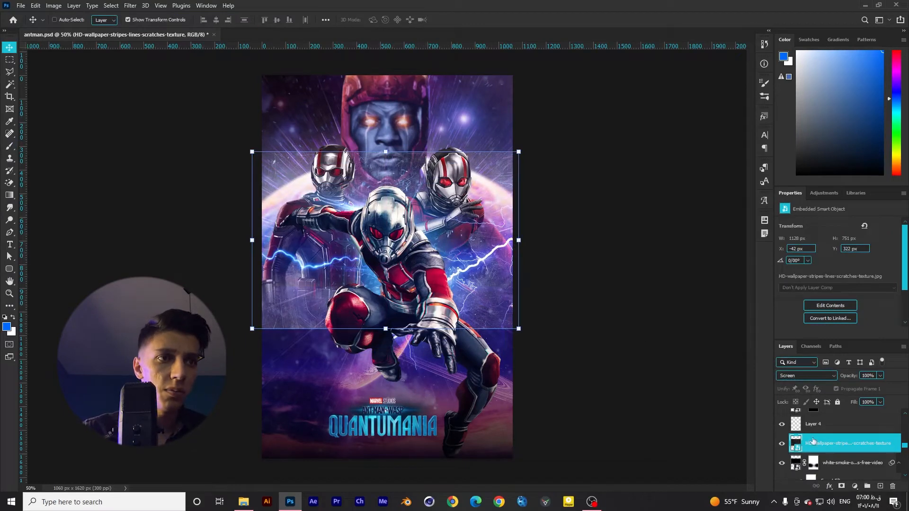
Step: Raise the black input level of the scratches texture with Levels to remove its gray haze
{"action": "key", "text": "ctrl+l"}
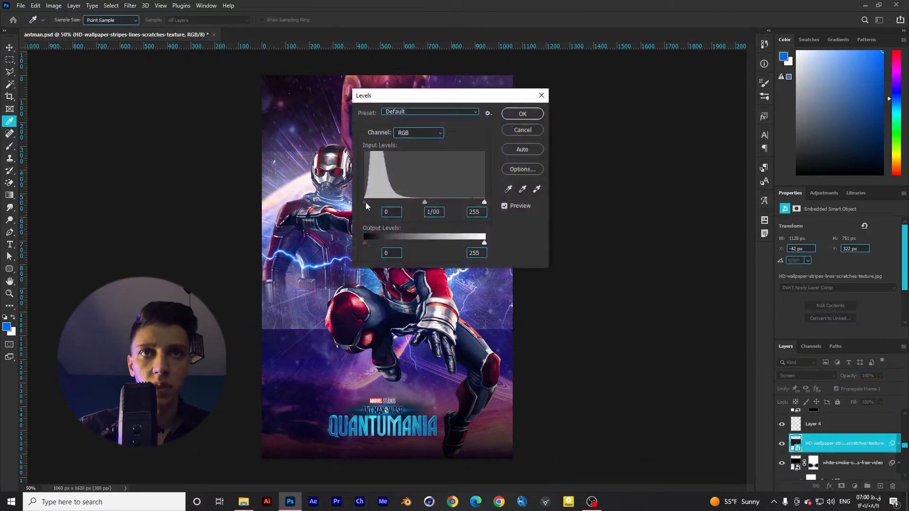
{"action": "left_click_drag", "start_coordinate": [365, 203], "coordinate": [381, 206]}
{"action": "left_click", "coordinate": [523, 114]}
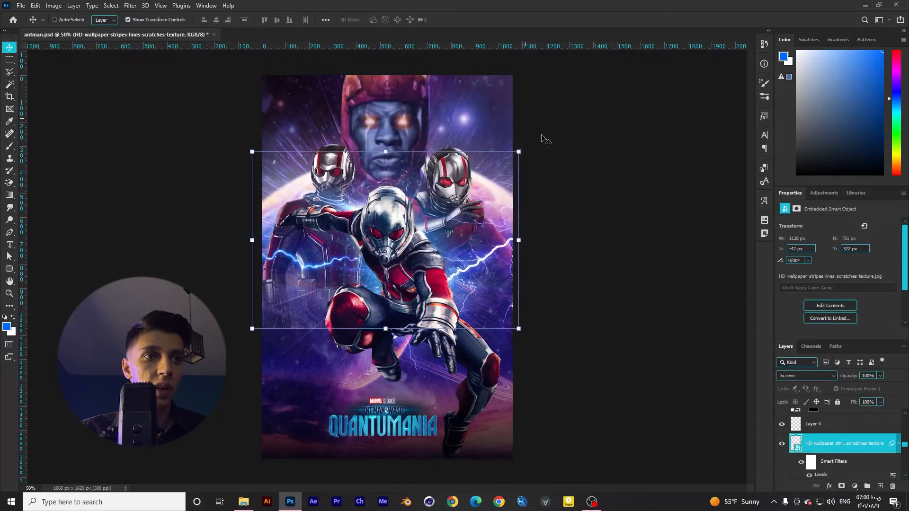
Step: Add a mask to the scratches texture and fade its lower, side and upper edges with a soft black brush
{"action": "left_click", "coordinate": [842, 487]}
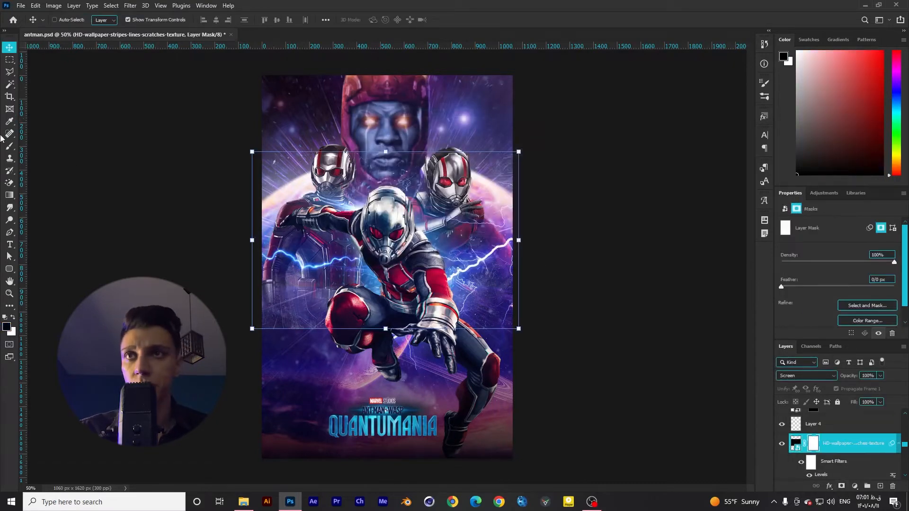
{"action": "left_click", "coordinate": [9, 146]}
{"action": "left_click_drag", "start_coordinate": [362, 373], "coordinate": [262, 329]}
{"action": "left_click_drag", "start_coordinate": [527, 270], "coordinate": [419, 137]}
{"action": "left_click_drag", "start_coordinate": [328, 144], "coordinate": [428, 82]}
Step: Place the High_resolution_wallpaper_background nebula image directly above the 31367 layer
{"action": "left_click", "coordinate": [243, 502]}
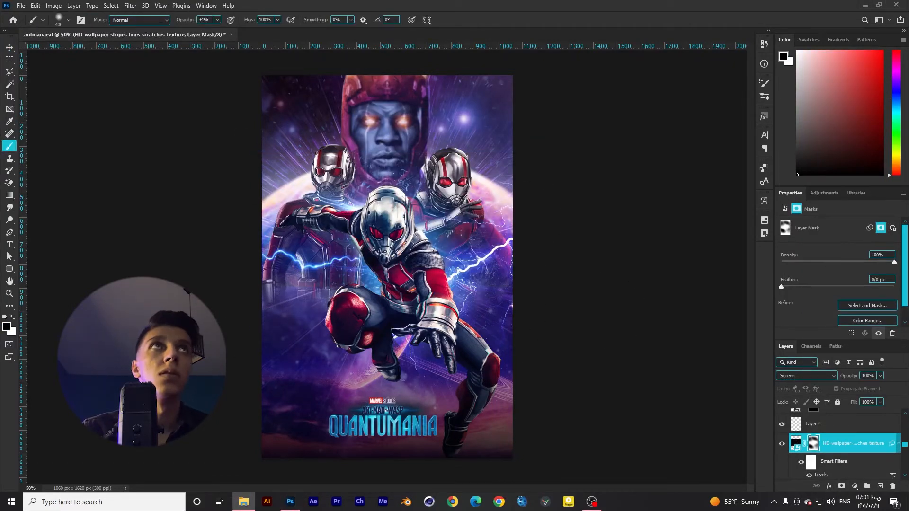
{"action": "left_click", "coordinate": [290, 502]}
{"action": "scroll", "coordinate": [838, 446], "scroll_direction": "down", "scroll_amount": 8}
{"action": "left_click", "coordinate": [838, 444]}
{"action": "left_click_drag", "start_coordinate": [579, 331], "coordinate": [389, 268]}
{"action": "key", "text": "Return"}
Step: Set the nebula image to Screen, enlarge it to about 1392 × 783 px and position it across the poster's top
{"action": "left_click_drag", "start_coordinate": [388, 267], "coordinate": [364, 96]}
{"action": "left_click", "coordinate": [807, 376]}
{"action": "left_click", "coordinate": [791, 333]}
{"action": "left_click", "coordinate": [9, 48]}
{"action": "left_click_drag", "start_coordinate": [481, 94], "coordinate": [539, 94]}
{"action": "left_click_drag", "start_coordinate": [502, 95], "coordinate": [495, 108]}
{"action": "key", "text": "Return"}
{"action": "left_click_drag", "start_coordinate": [403, 113], "coordinate": [403, 97]}
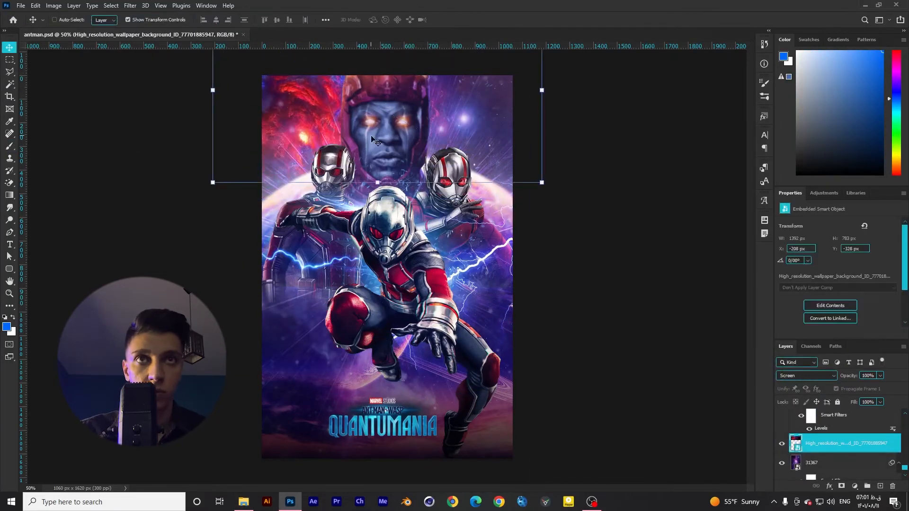
Step: Soften the nebula image with a slight Blur Gallery blur and shift it slightly downward
{"action": "left_click", "coordinate": [130, 5]}
{"action": "mouse_move", "coordinate": [151, 127]}
{"action": "left_click", "coordinate": [265, 136]}
{"action": "left_click_drag", "start_coordinate": [839, 77], "coordinate": [831, 77]}
{"action": "left_click", "coordinate": [334, 20]}
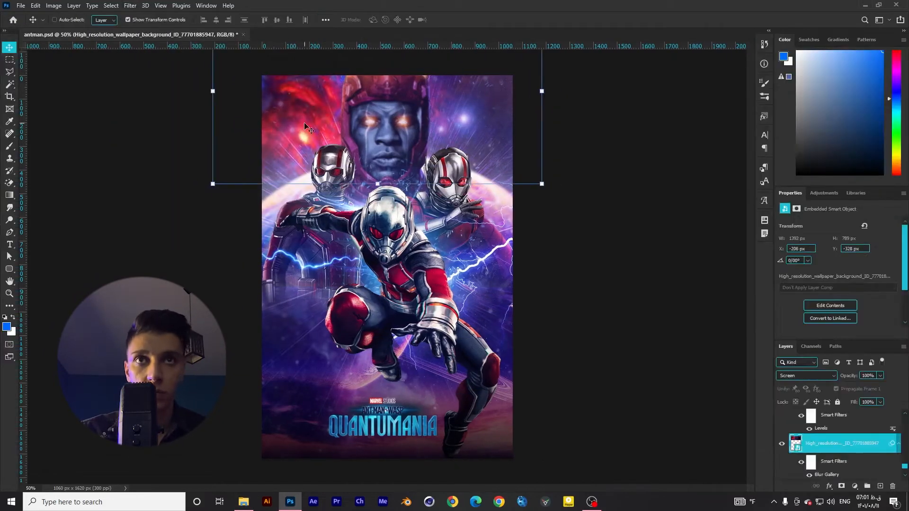
{"action": "left_click_drag", "start_coordinate": [304, 122], "coordinate": [305, 135]}
Step: Add a new layer above the title logo and sample the nebula's red as the brush color
{"action": "left_click_drag", "start_coordinate": [905, 467], "coordinate": [905, 419]}
{"action": "left_click", "coordinate": [848, 419]}
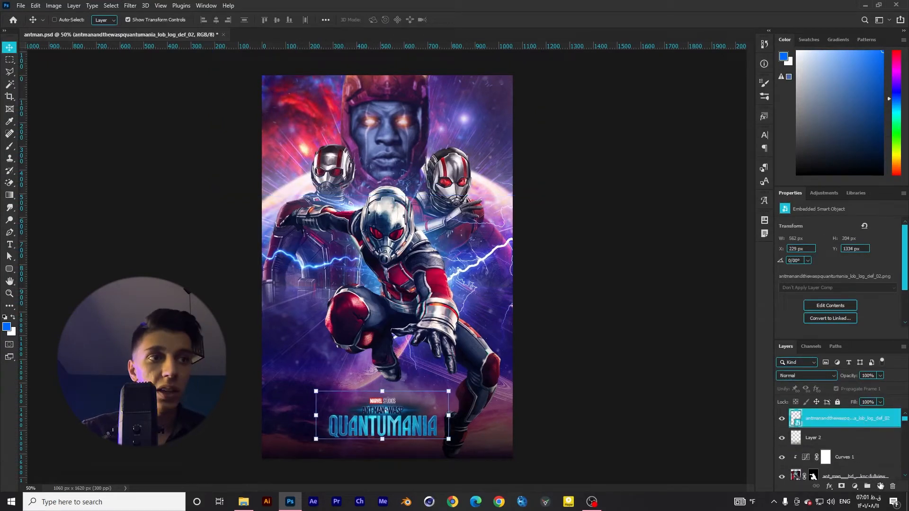
{"action": "left_click", "coordinate": [880, 487]}
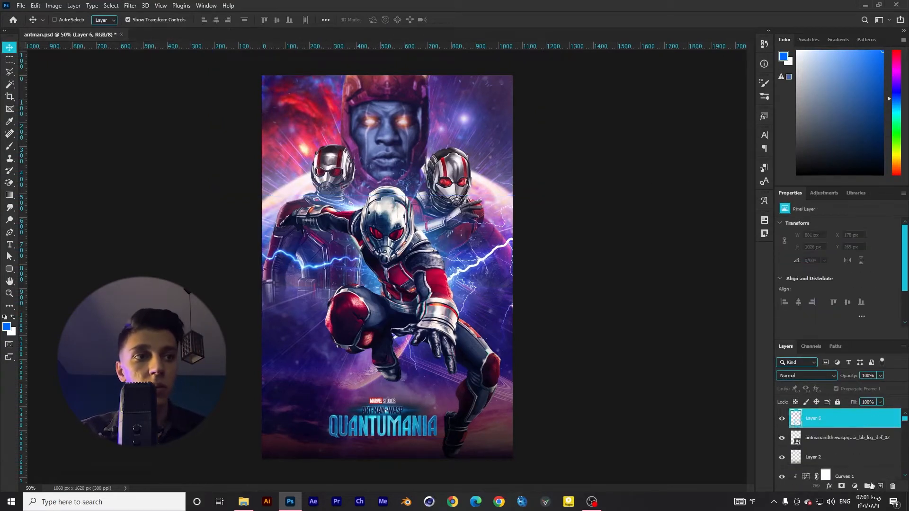
{"action": "left_click", "coordinate": [10, 146]}
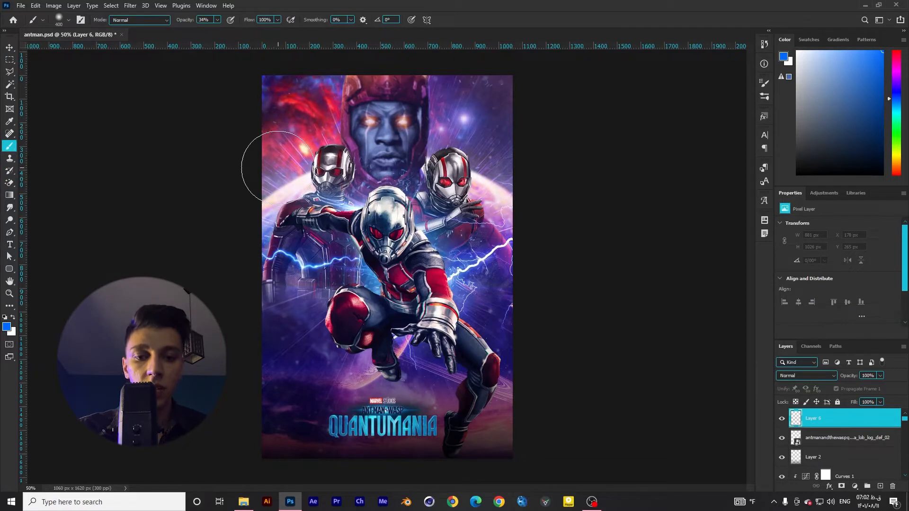
{"action": "key", "text": "i"}
{"action": "left_click", "coordinate": [310, 139]}
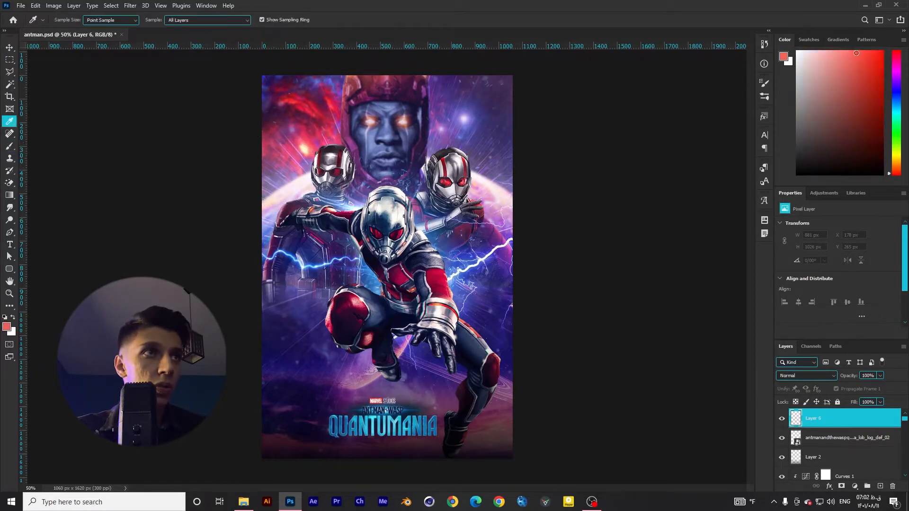
Step: Paint a soft pure-red glow over the nebula in the poster's upper-left area, adjusting the size of the large brush
{"action": "key", "text": "b"}
{"action": "key", "text": "]"}
{"action": "key", "text": "]"}
{"action": "key", "text": "]"}
{"action": "key", "text": "]"}
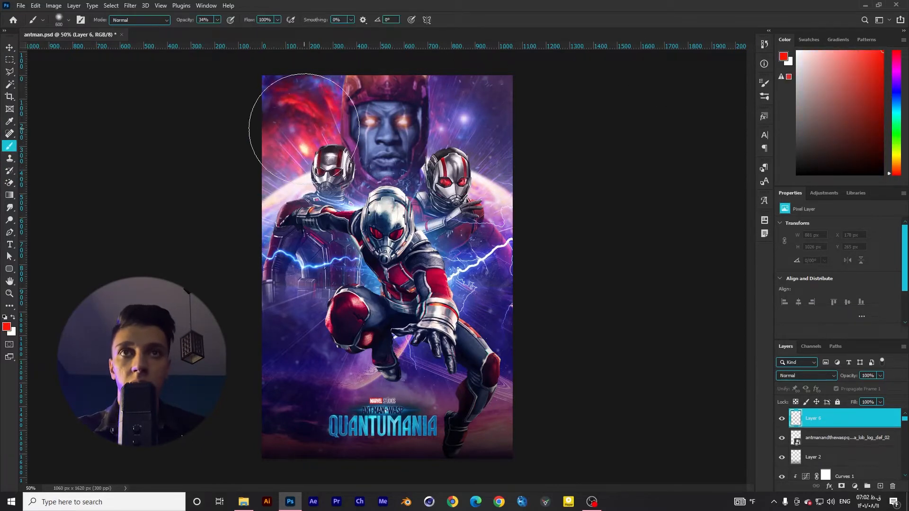
{"action": "left_click", "coordinate": [305, 123]}
{"action": "key", "text": "["}
{"action": "key", "text": "["}
{"action": "key", "text": "["}
{"action": "key", "text": "["}
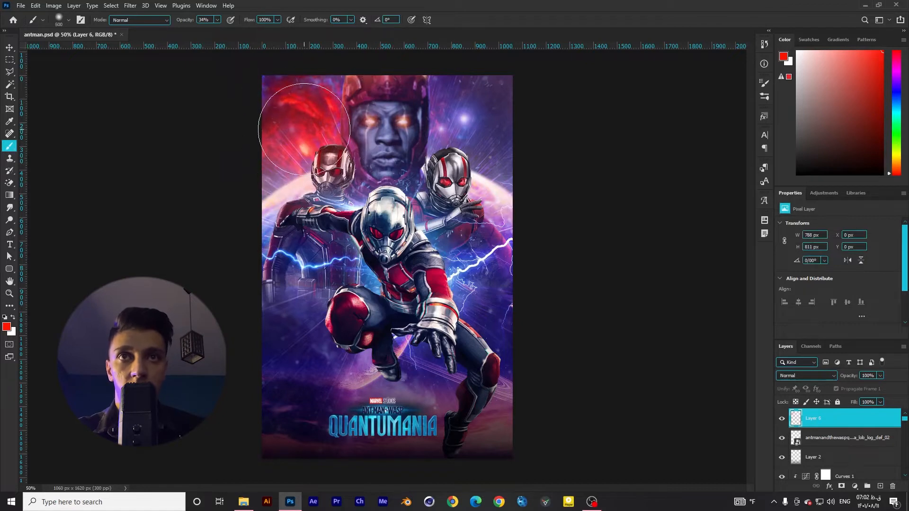
{"action": "key", "text": "bracketright"}
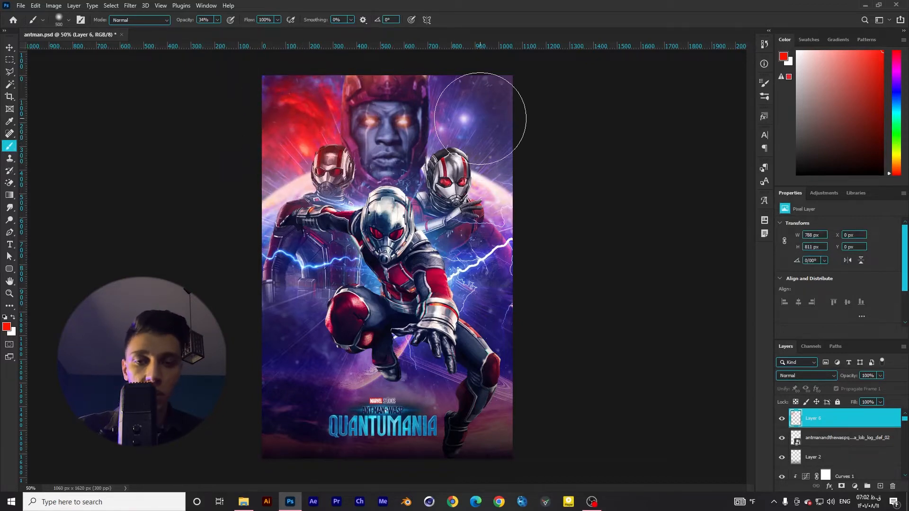
Step: Paint soft violet over the poster's upper-right sky and blue around the lightning on both sides, using colors sampled from the artwork
{"action": "left_click", "coordinate": [481, 109], "text": "alt"}
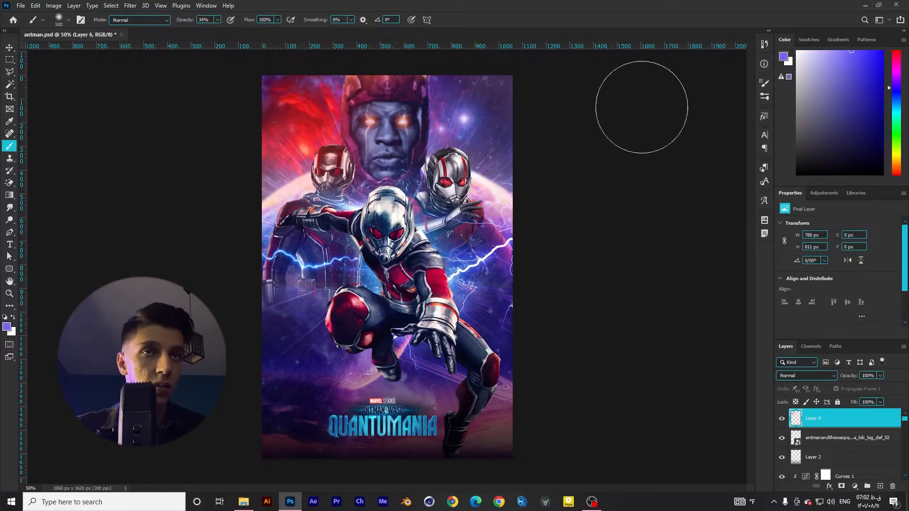
{"action": "left_click", "coordinate": [467, 265], "text": "alt"}
{"action": "left_click", "coordinate": [464, 268], "text": "alt"}
{"action": "left_click", "coordinate": [458, 265]}
{"action": "left_click", "coordinate": [353, 278], "text": "alt"}
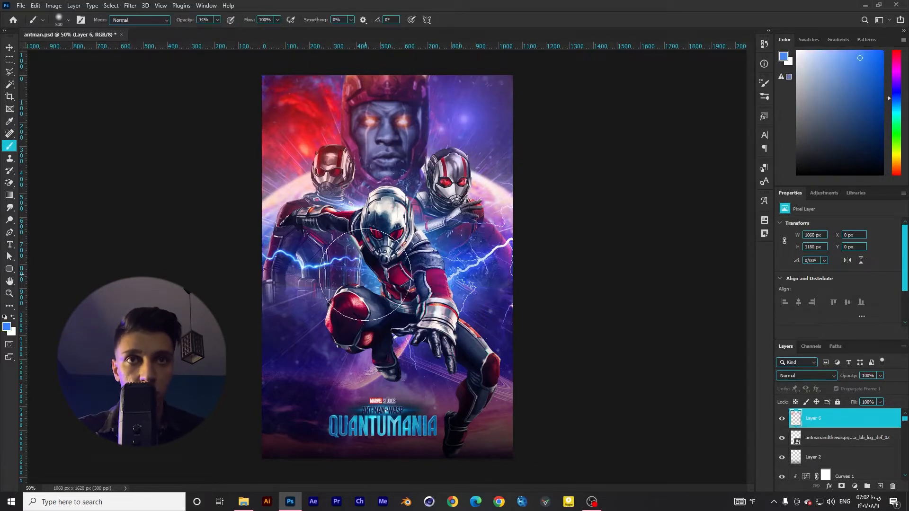
{"action": "left_click", "coordinate": [365, 277]}
Step: Paint sampled blue-violet glows over the poster's lower half and set the glow layer's blend mode to Screen
{"action": "left_click", "coordinate": [360, 374], "text": "alt"}
{"action": "left_click", "coordinate": [463, 378]}
{"action": "left_click", "coordinate": [468, 303], "text": "alt"}
{"action": "left_click", "coordinate": [865, 51]}
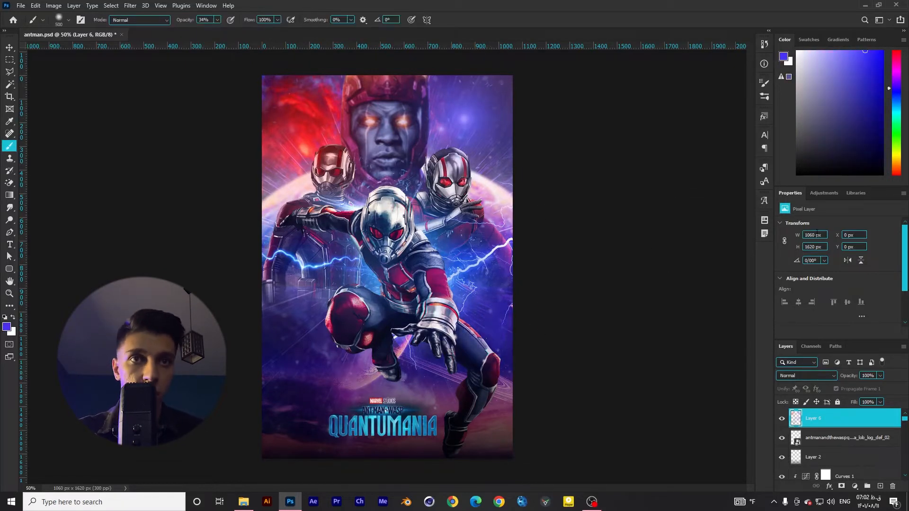
{"action": "left_click", "coordinate": [808, 376]}
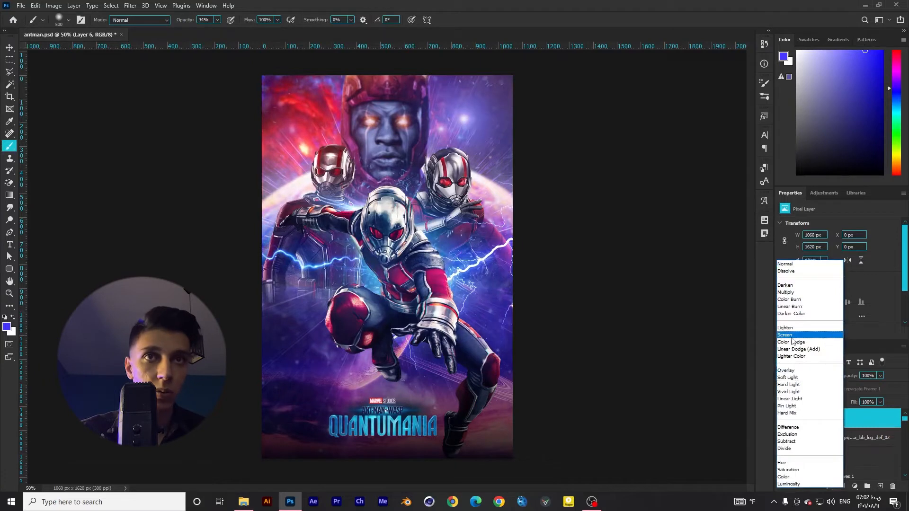
{"action": "left_click", "coordinate": [789, 341]}
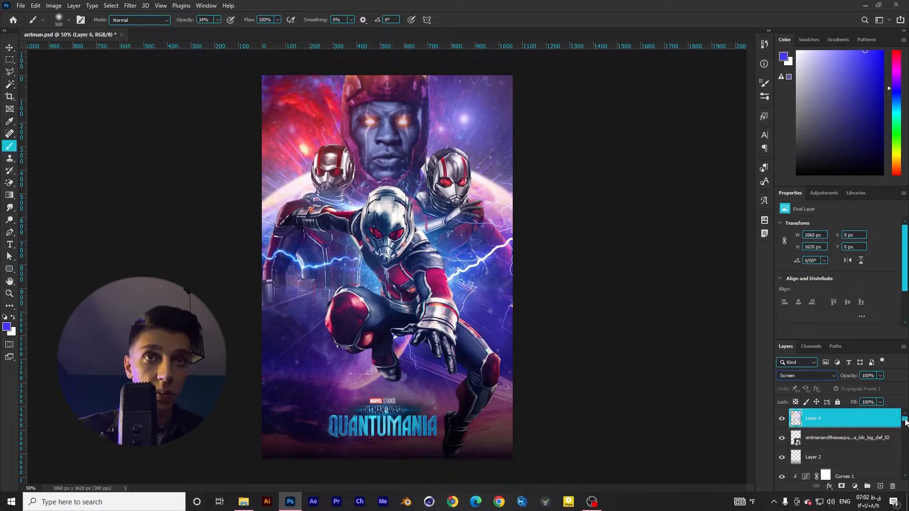
Step: Compare the poster with and without the front Ant-Man figure's layer
{"action": "left_click_drag", "start_coordinate": [906, 423], "coordinate": [907, 425]}
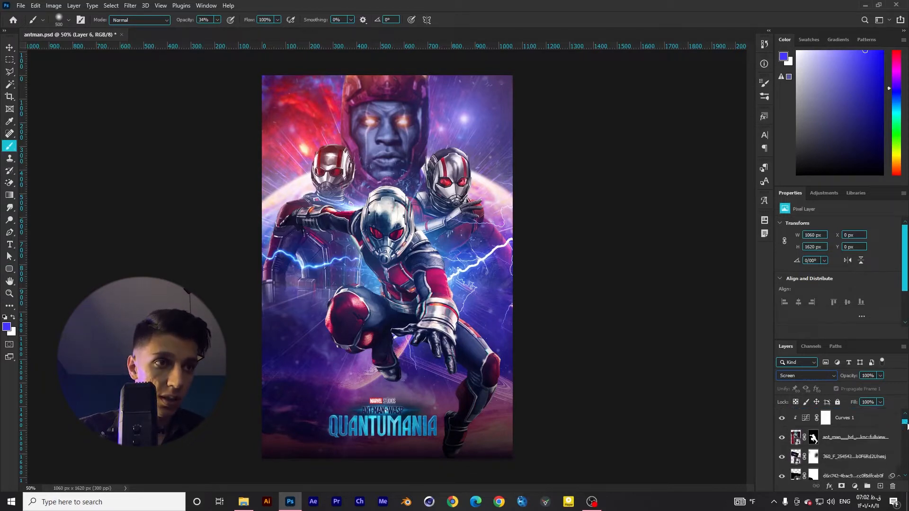
{"action": "left_click", "coordinate": [782, 439]}
{"action": "left_click", "coordinate": [782, 438]}
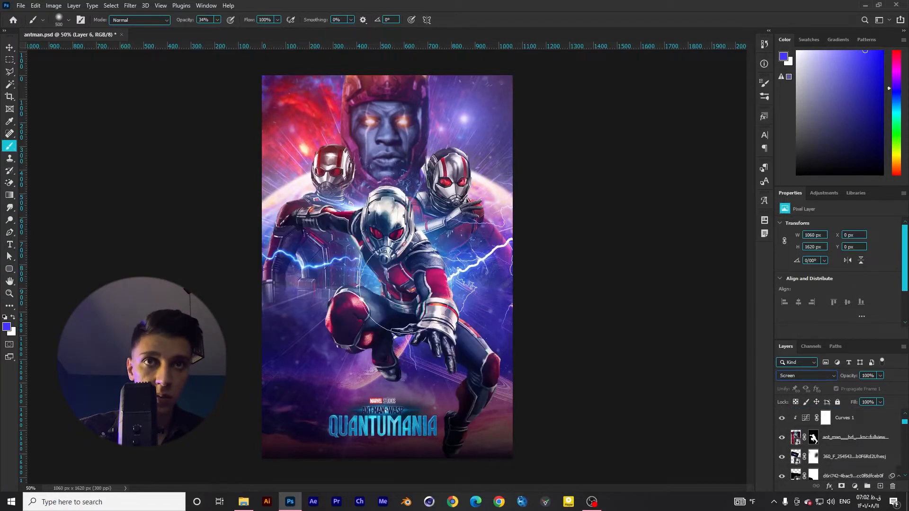
{"action": "left_click", "coordinate": [10, 48]}
{"action": "left_click_drag", "start_coordinate": [545, 290], "coordinate": [490, 303]}
{"action": "key", "text": "ctrl+z"}
{"action": "scroll", "coordinate": [831, 421], "scroll_direction": "down", "scroll_amount": 4}
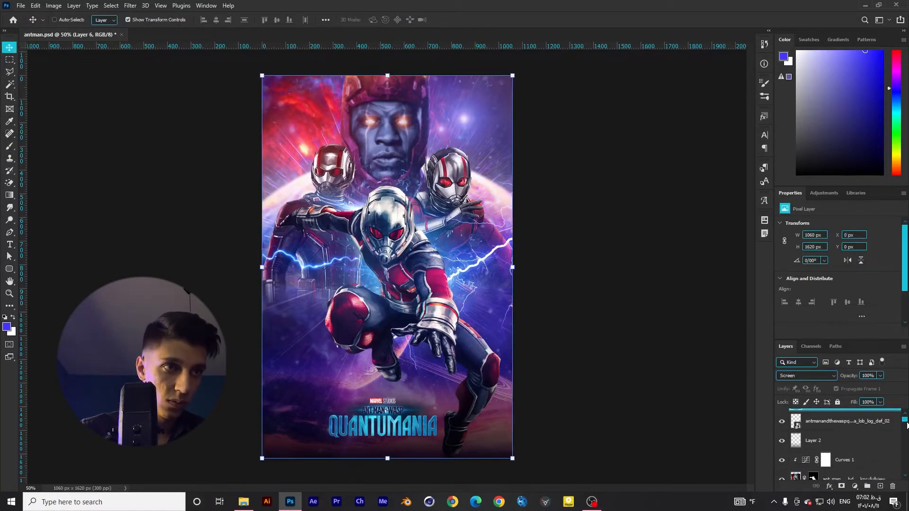
Step: Move the front Ant-Man figure slightly up and to the left in the poster
{"action": "left_click", "coordinate": [833, 427]}
{"action": "left_click_drag", "start_coordinate": [529, 355], "coordinate": [525, 354]}
{"action": "left_click_drag", "start_coordinate": [536, 311], "coordinate": [535, 310]}
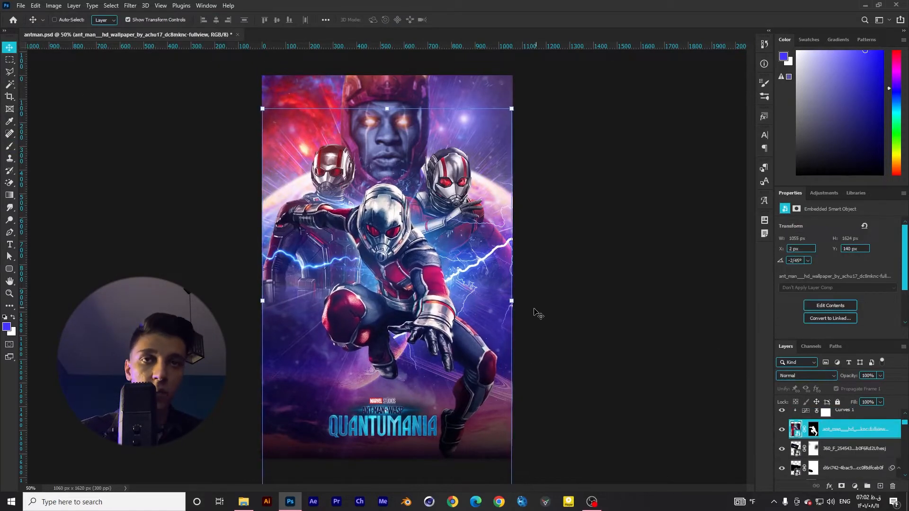
{"action": "key", "text": "z"}
{"action": "left_click", "coordinate": [373, 218]}
{"action": "left_click", "coordinate": [373, 218]}
{"action": "left_click", "coordinate": [546, 175]}
{"action": "left_click", "coordinate": [546, 175]}
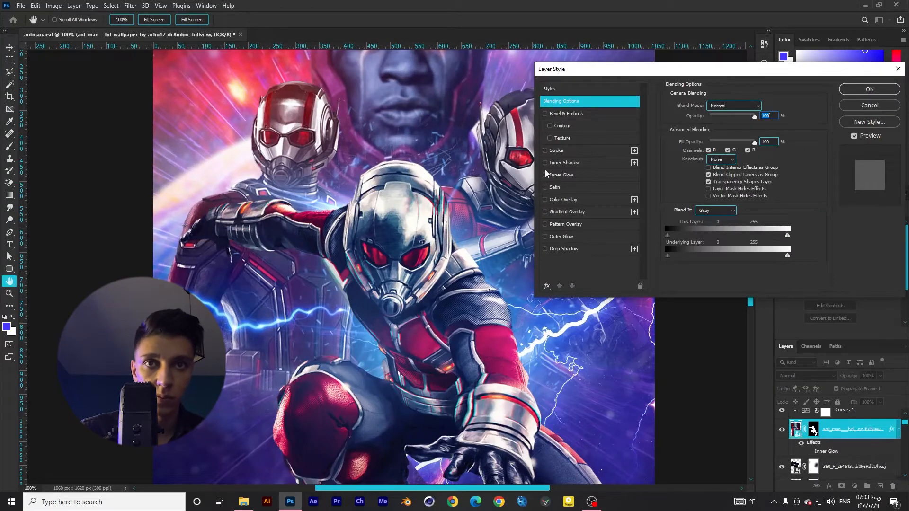
{"action": "left_click", "coordinate": [546, 163]}
{"action": "left_click", "coordinate": [545, 163]}
{"action": "left_click", "coordinate": [866, 109]}
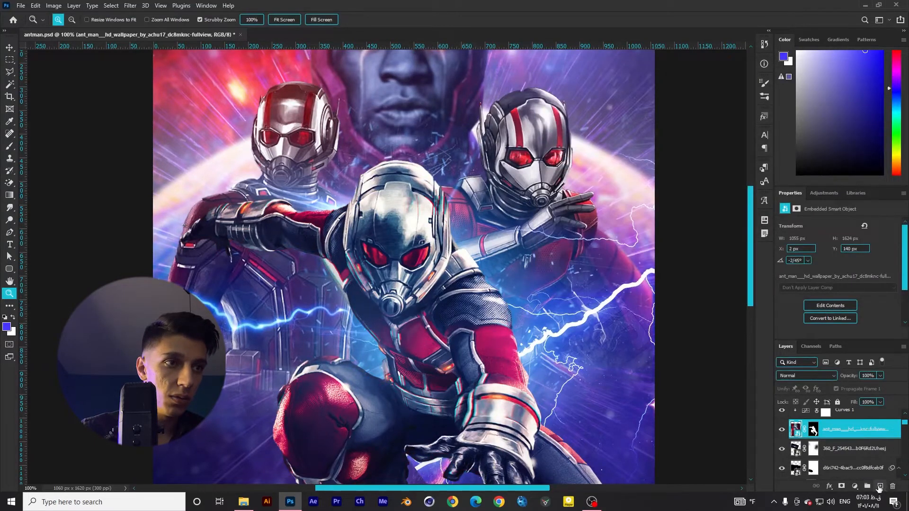
Step: Add a new layer clipped to the front Ant-Man figure and choose bright cyan as the brush color
{"action": "left_click", "coordinate": [880, 487]}
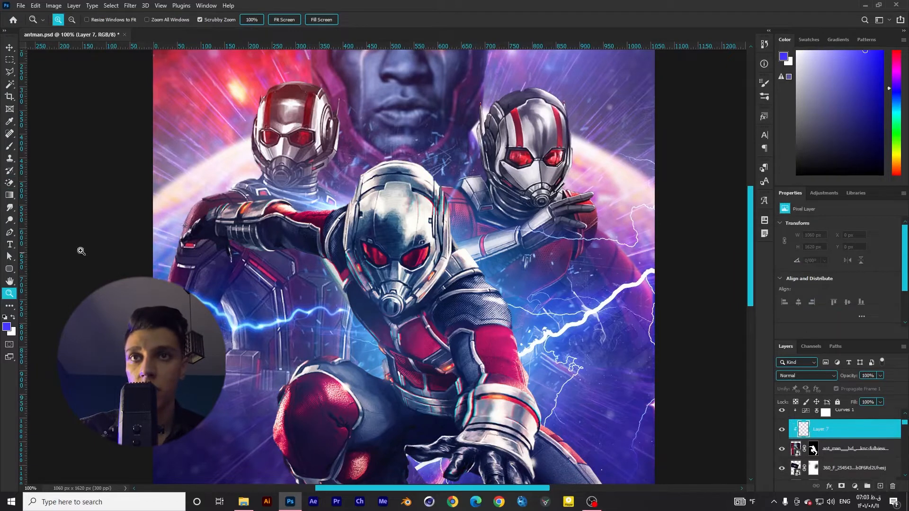
{"action": "left_click", "coordinate": [215, 102]}
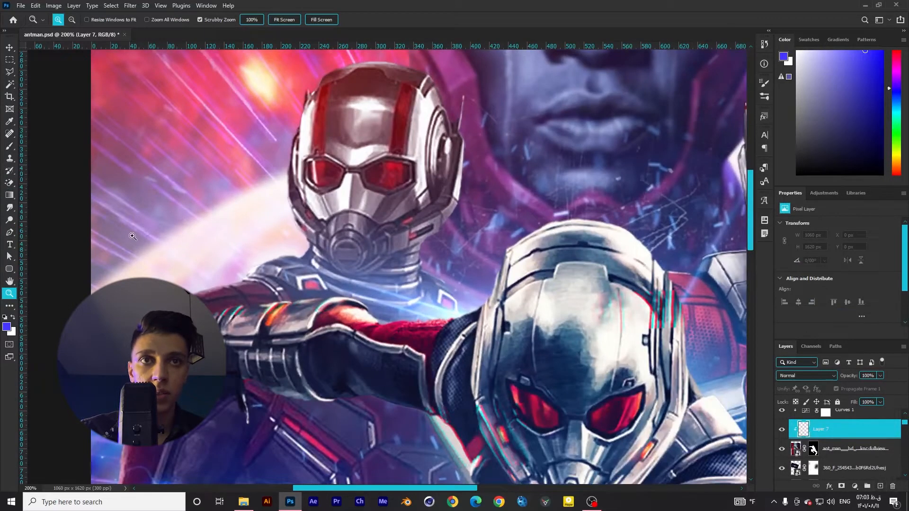
{"action": "left_click", "coordinate": [10, 145]}
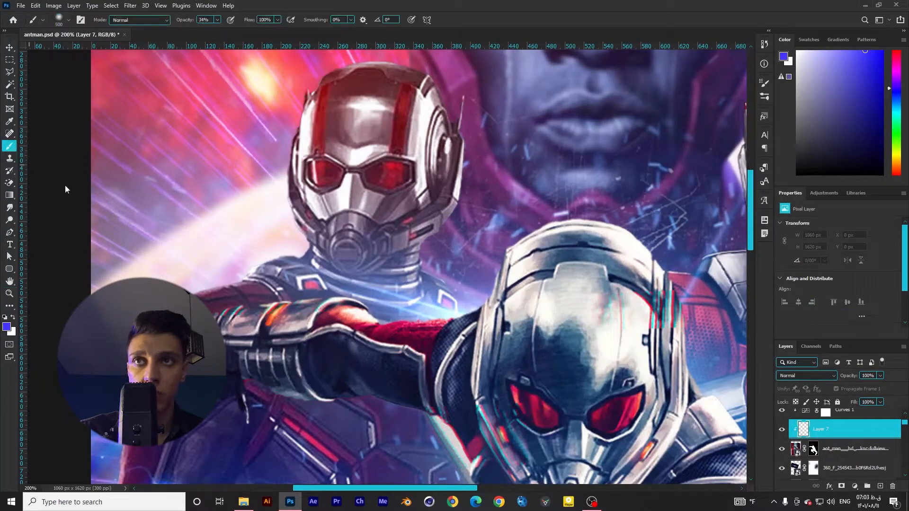
{"action": "left_click", "coordinate": [452, 313], "text": "alt"}
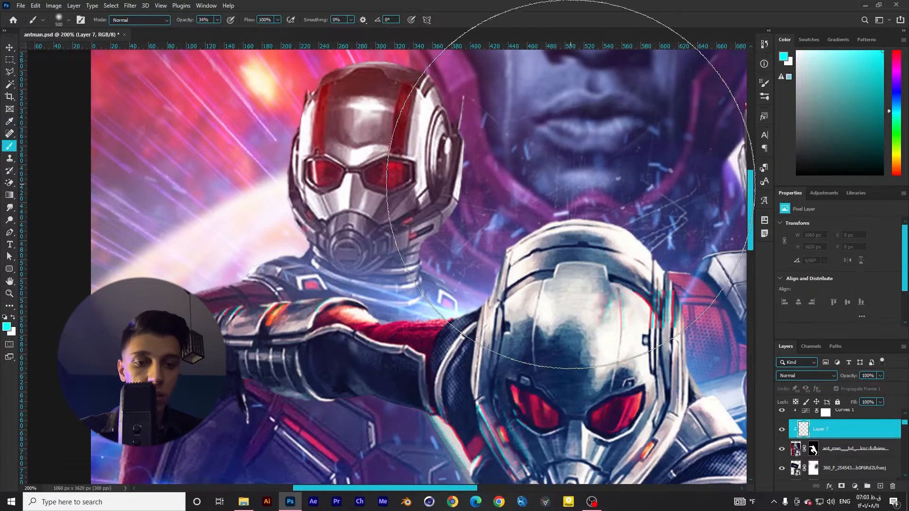
Step: Paint a small soft cyan glow along the front Ant-Man's shoulder and outstretched arm, and set the layer to Linear Light
{"action": "key", "text": "bracketleft"}
{"action": "key", "text": "bracketleft"}
{"action": "key", "text": "bracketleft"}
{"action": "key", "text": "bracketleft"}
{"action": "key", "text": "bracketleft"}
{"action": "key", "text": "bracketleft"}
{"action": "key", "text": "bracketleft"}
{"action": "key", "text": "bracketleft"}
{"action": "key", "text": "bracketleft"}
{"action": "key", "text": "bracketleft"}
{"action": "key", "text": "bracketleft"}
{"action": "key", "text": "bracketleft"}
{"action": "key", "text": "bracketleft"}
{"action": "key", "text": "bracketleft"}
{"action": "key", "text": "bracketleft"}
{"action": "key", "text": "bracketleft"}
{"action": "key", "text": "bracketleft"}
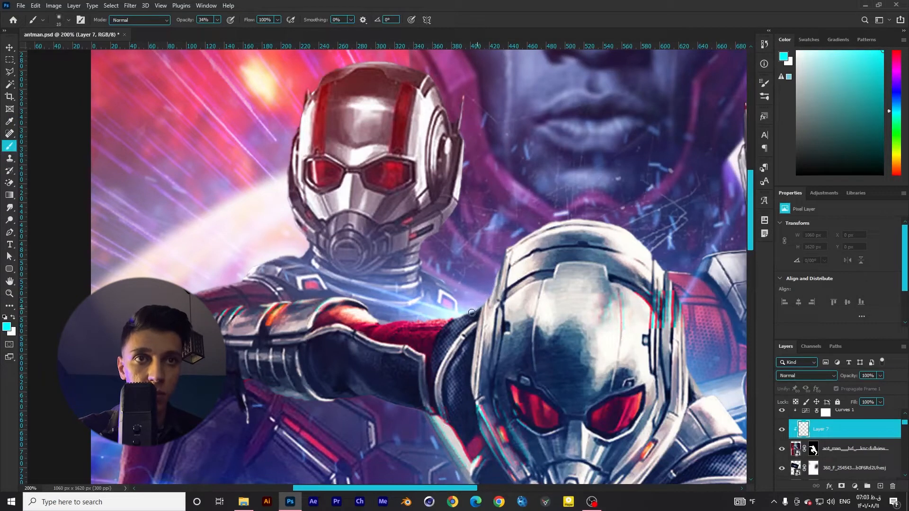
{"action": "key", "text": "bracketright"}
{"action": "left_click_drag", "start_coordinate": [472, 313], "coordinate": [398, 319]}
{"action": "left_click", "coordinate": [806, 376]}
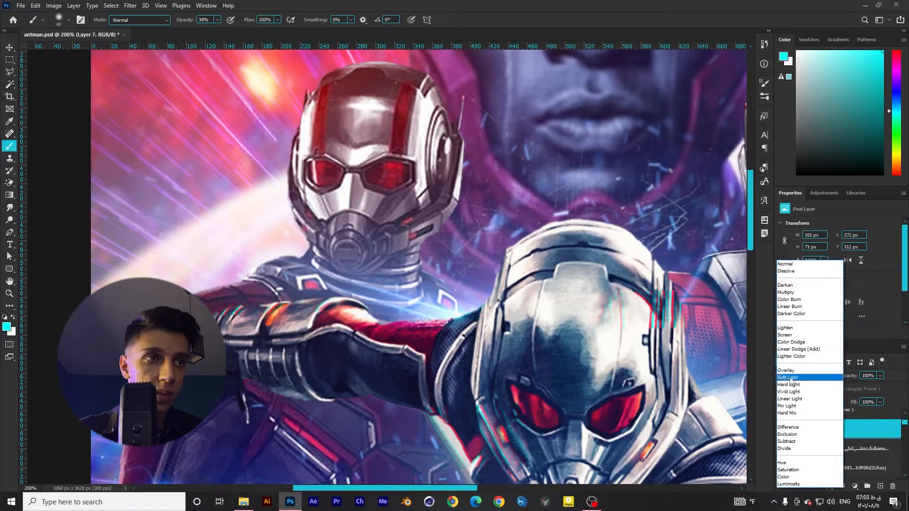
{"action": "left_click", "coordinate": [794, 399]}
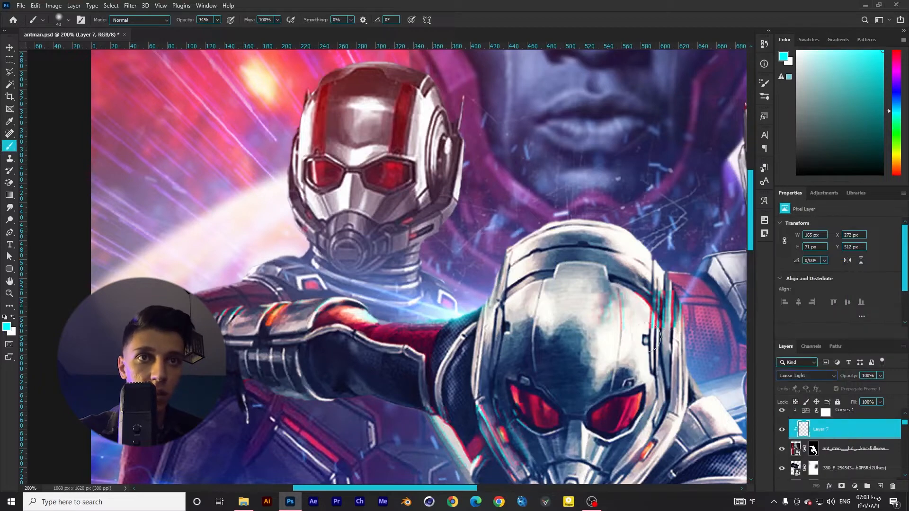
Step: Undo the last stroke and paint thin cyan rim light along the arm and torso edges at 23% opacity and 70% flow
{"action": "key", "text": "bracketleft"}
{"action": "key", "text": "bracketleft"}
{"action": "key", "text": "bracketleft"}
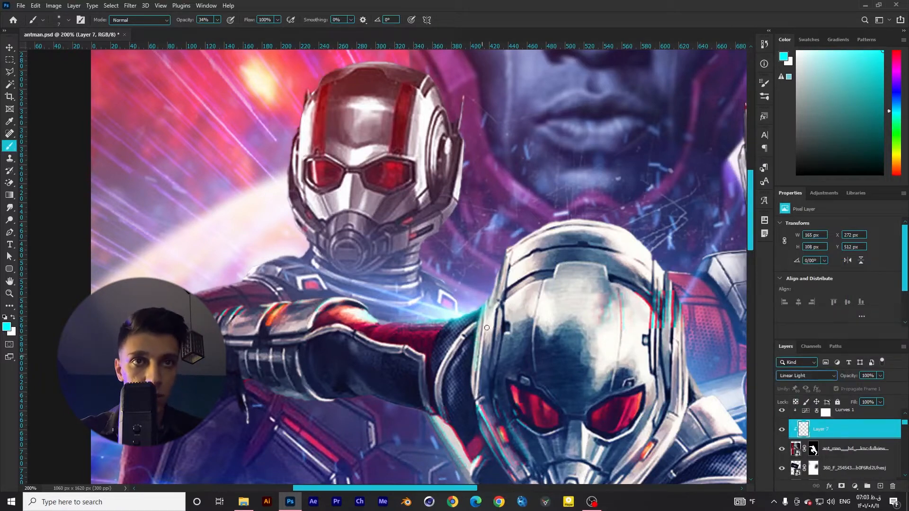
{"action": "key", "text": "ctrl+z"}
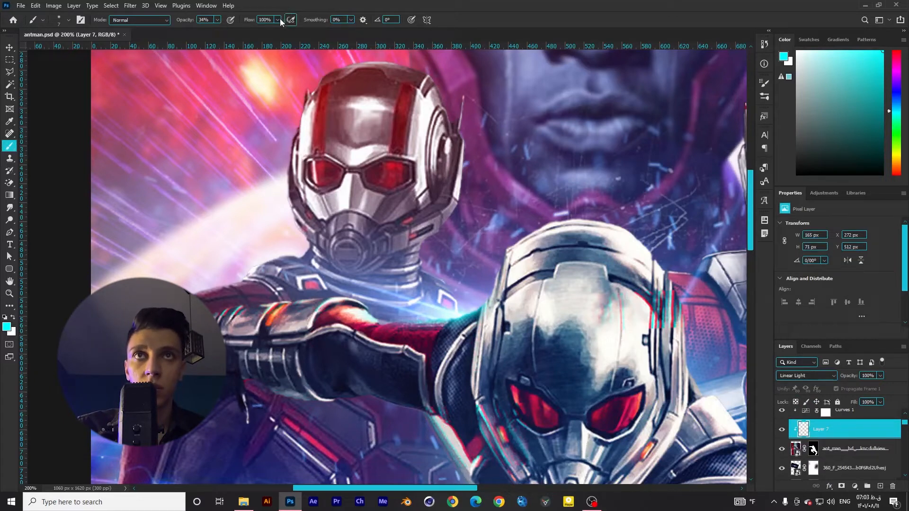
{"action": "left_click", "coordinate": [217, 20]}
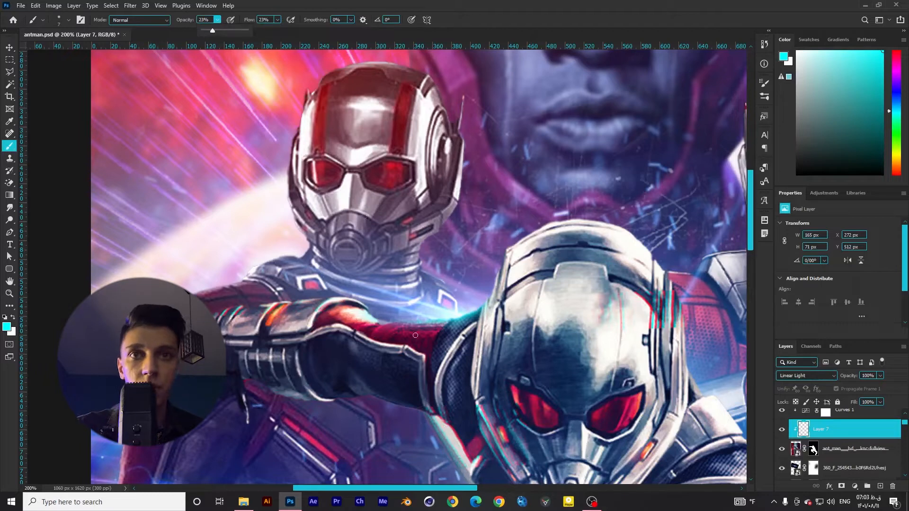
{"action": "left_click", "coordinate": [445, 322]}
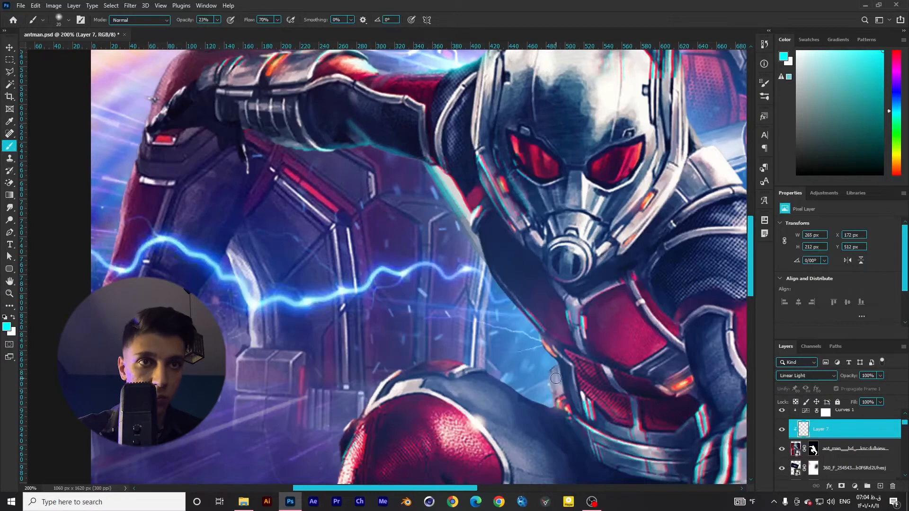
{"action": "mouse_move", "coordinate": [556, 379]}
{"action": "left_mouse_down"}
{"action": "mouse_move", "coordinate": [492, 383]}
{"action": "mouse_move", "coordinate": [544, 402]}
{"action": "mouse_move", "coordinate": [557, 365]}
{"action": "mouse_move", "coordinate": [498, 291]}
{"action": "mouse_move", "coordinate": [507, 293]}
{"action": "left_mouse_up"}
Step: Paint a wider azure-blue glow around the front Ant-Man's torso, arm and helmet edges with a larger brush
{"action": "left_click", "coordinate": [896, 105]}
{"action": "scroll", "coordinate": [544, 369], "scroll_direction": "right", "scroll_amount": 5}
{"action": "key", "text": "bracketright"}
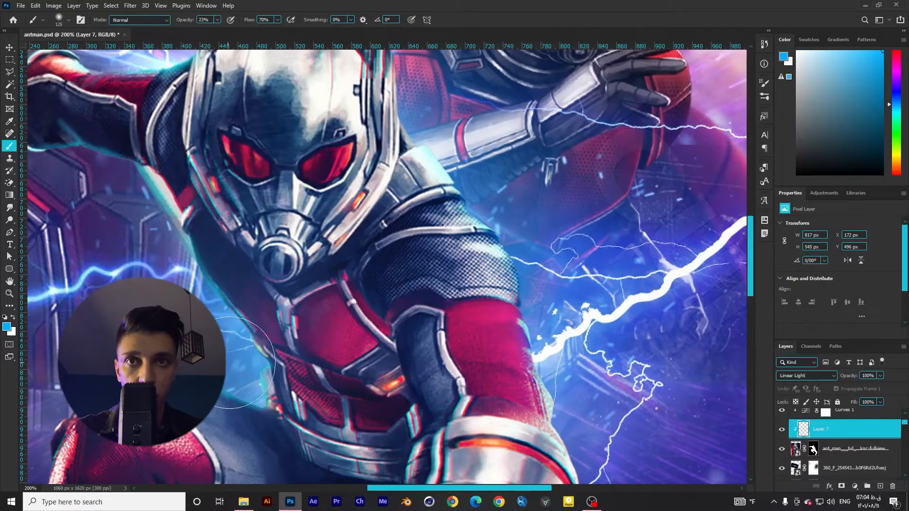
{"action": "scroll", "coordinate": [385, 268], "scroll_direction": "up", "scroll_amount": 1}
{"action": "key", "text": "z"}
{"action": "left_click", "coordinate": [297, 20]}
{"action": "left_click", "coordinate": [637, 406]}
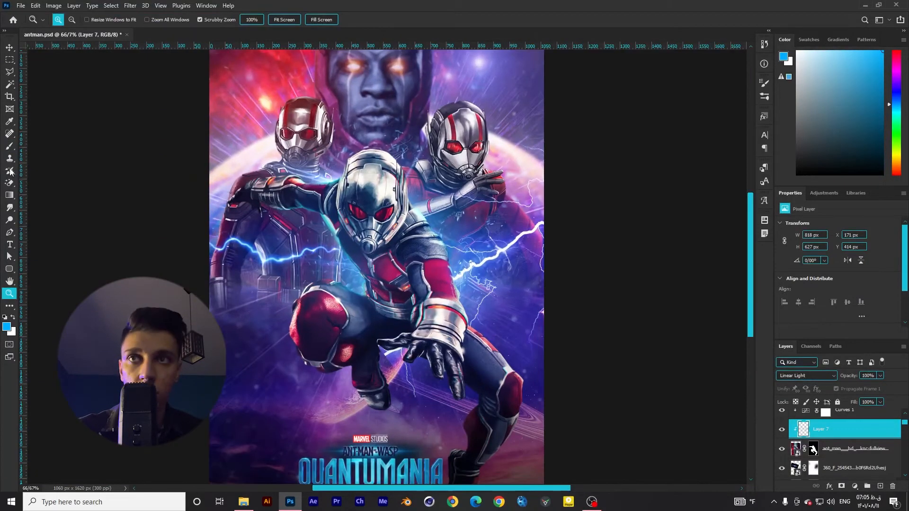
{"action": "key", "text": "b"}
{"action": "left_click_drag", "start_coordinate": [346, 164], "coordinate": [369, 151]}
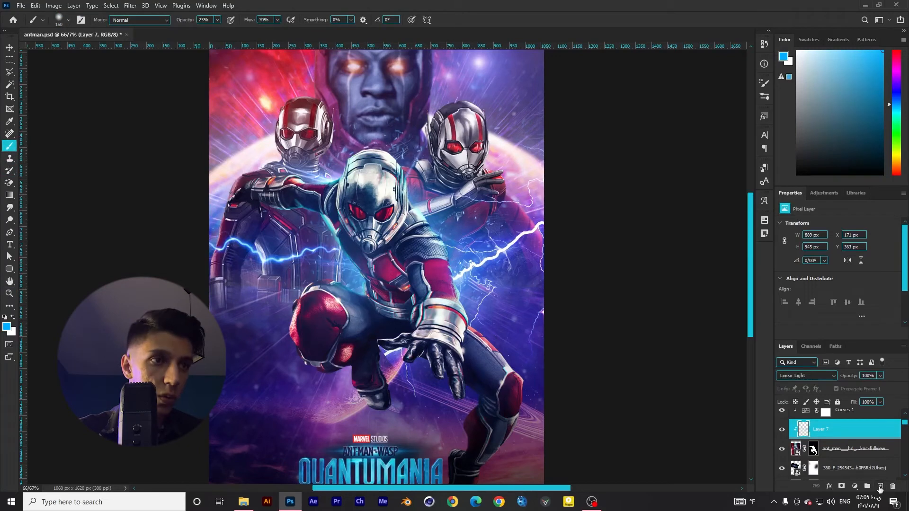
Step: Add another clipped layer, paint a small white highlight on the front Ant-Man's raised thigh, and set the layer to Screen
{"action": "left_click", "coordinate": [880, 486]}
{"action": "key", "text": "bracketleft"}
{"action": "key", "text": "bracketleft"}
{"action": "scroll", "coordinate": [429, 311], "scroll_direction": "up", "scroll_amount": 1}
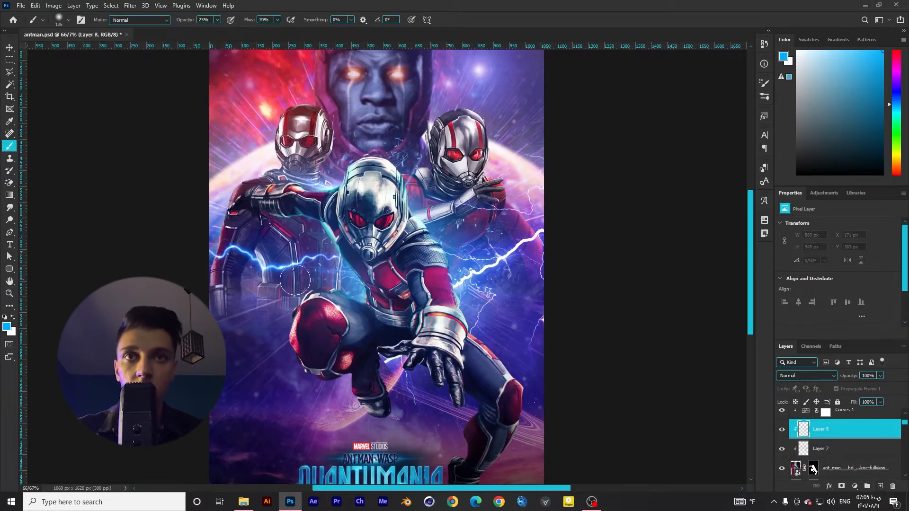
{"action": "left_click", "coordinate": [13, 319]}
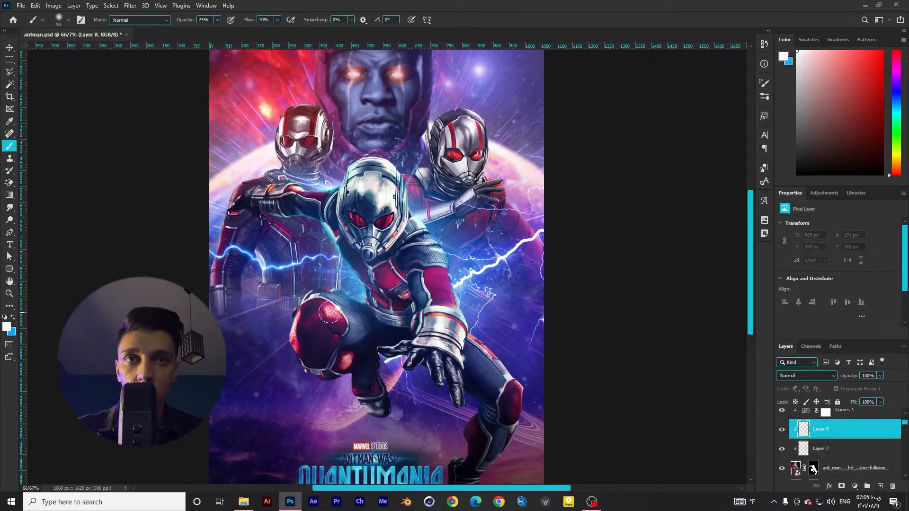
{"action": "key", "text": "bracketleft"}
{"action": "key", "text": "bracketleft"}
{"action": "key", "text": "bracketleft"}
{"action": "left_click", "coordinate": [347, 294]}
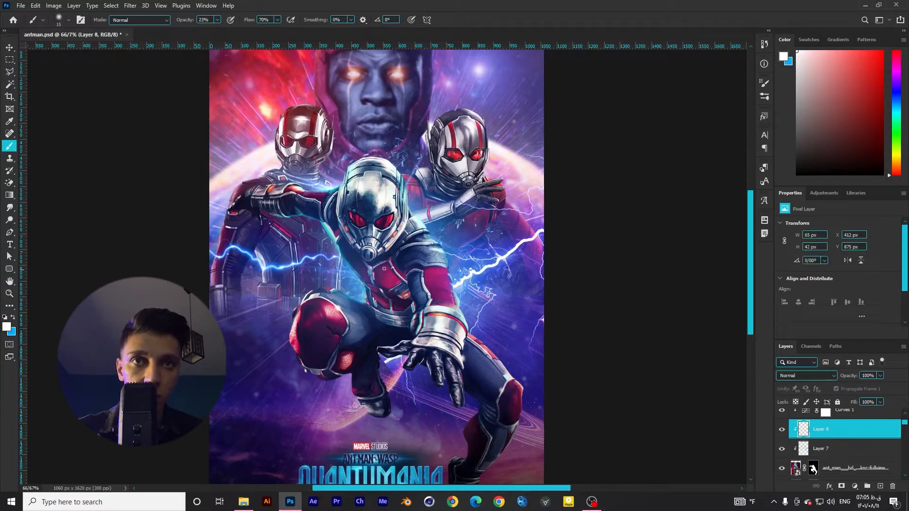
{"action": "left_click", "coordinate": [794, 375]}
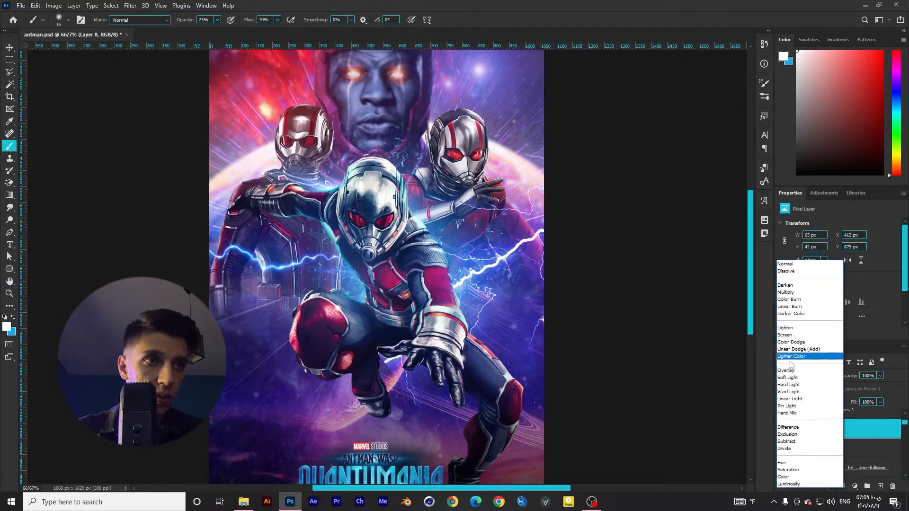
{"action": "left_click", "coordinate": [796, 335]}
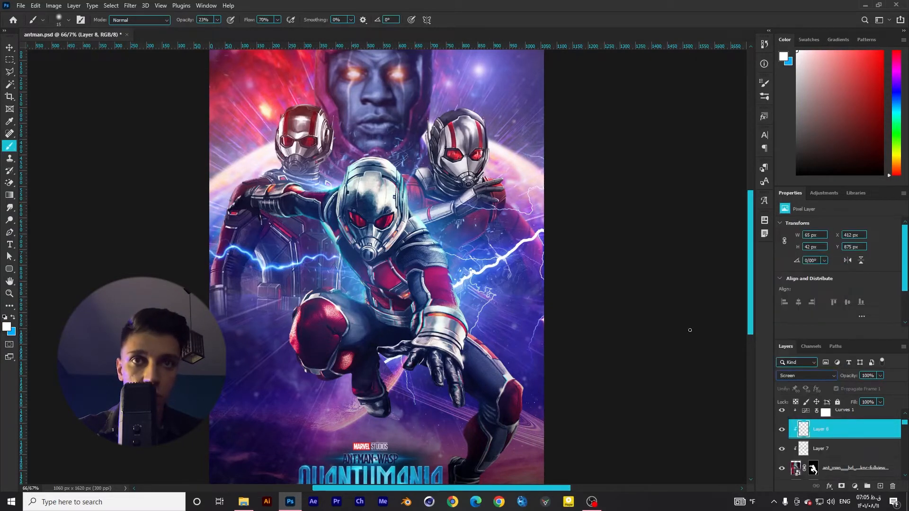
Step: Set the brush opacity to 64% and paint fine white highlights along the front Ant-Man's thigh, torso side and outstretched arm
{"action": "left_click", "coordinate": [9, 293]}
{"action": "key", "text": "ctrl+plus"}
{"action": "key", "text": "ctrl+plus"}
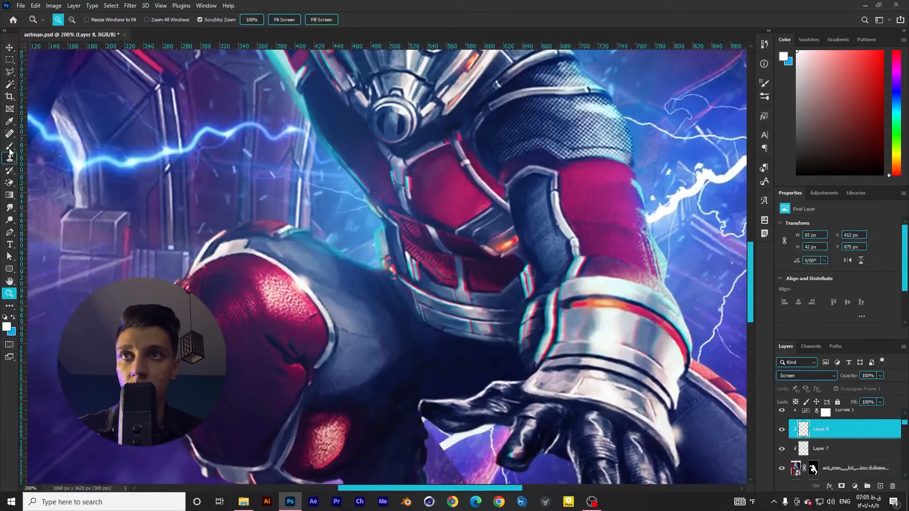
{"action": "left_click", "coordinate": [9, 146]}
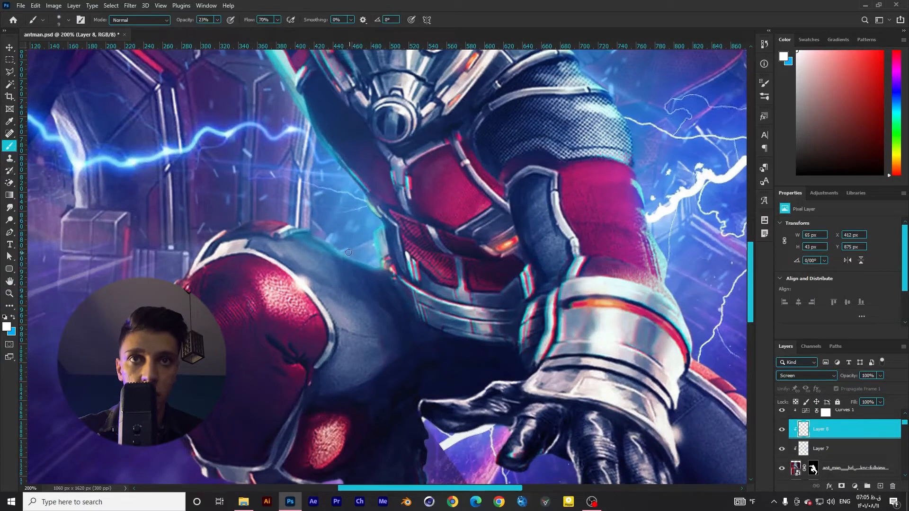
{"action": "mouse_move", "coordinate": [345, 258]}
{"action": "left_mouse_down"}
{"action": "mouse_move", "coordinate": [313, 232]}
{"action": "mouse_move", "coordinate": [340, 255]}
{"action": "left_mouse_up"}
{"action": "left_click", "coordinate": [218, 20]}
{"action": "left_click_drag", "start_coordinate": [219, 31], "coordinate": [237, 31]}
{"action": "key", "text": "bracketright"}
{"action": "key", "text": "bracketright"}
{"action": "mouse_move", "coordinate": [385, 256]}
{"action": "left_mouse_down"}
{"action": "mouse_move", "coordinate": [369, 201]}
{"action": "mouse_move", "coordinate": [316, 130]}
{"action": "mouse_move", "coordinate": [121, 100]}
{"action": "left_mouse_up"}
Step: Paint white highlights along the outer edge of the front Ant-Man's lowered arm and shoulder, down to the gauntlet
{"action": "scroll", "coordinate": [316, 137], "scroll_direction": "up", "scroll_amount": 2}
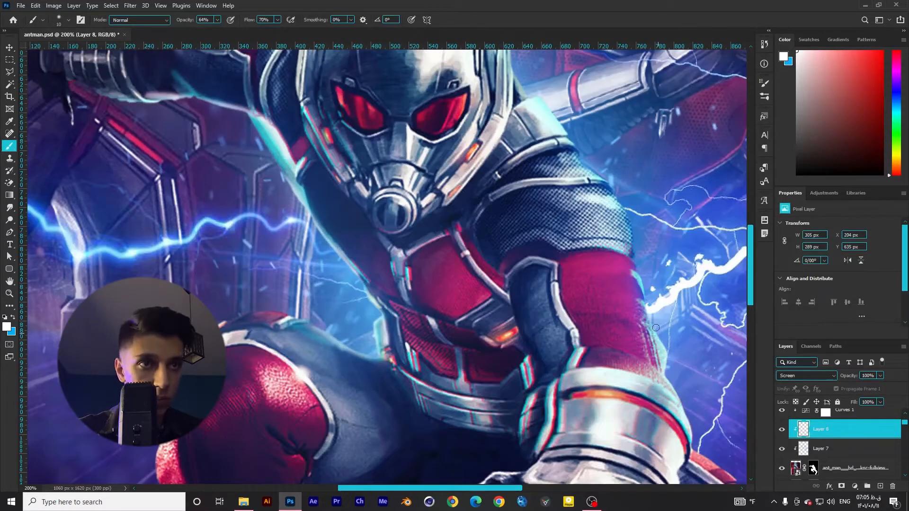
{"action": "left_click_drag", "start_coordinate": [657, 337], "coordinate": [639, 277]}
{"action": "mouse_move", "coordinate": [641, 284]}
{"action": "left_mouse_down"}
{"action": "mouse_move", "coordinate": [631, 223]}
{"action": "mouse_move", "coordinate": [569, 139]}
{"action": "left_mouse_up"}
{"action": "left_click_drag", "start_coordinate": [639, 293], "coordinate": [653, 323]}
{"action": "key", "text": "bracketleft"}
{"action": "left_click_drag", "start_coordinate": [663, 372], "coordinate": [639, 363]}
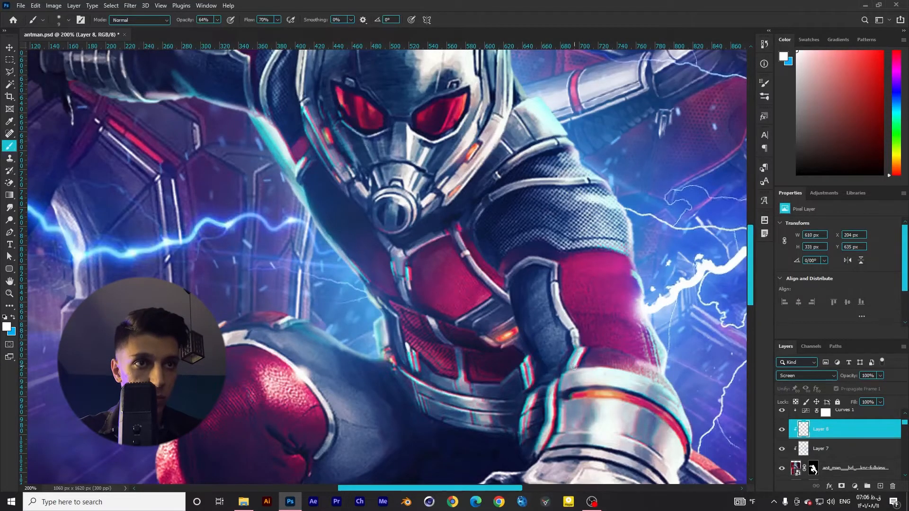
Step: Paint a soft azure-blue glow over the left rear Ant-Man's body on a new layer and set that layer to Screen
{"action": "key", "text": "z"}
{"action": "key", "text": "ctrl+0"}
{"action": "key", "text": "alt+bracketleft"}
{"action": "scroll", "coordinate": [906, 425], "scroll_direction": "up", "scroll_amount": 3}
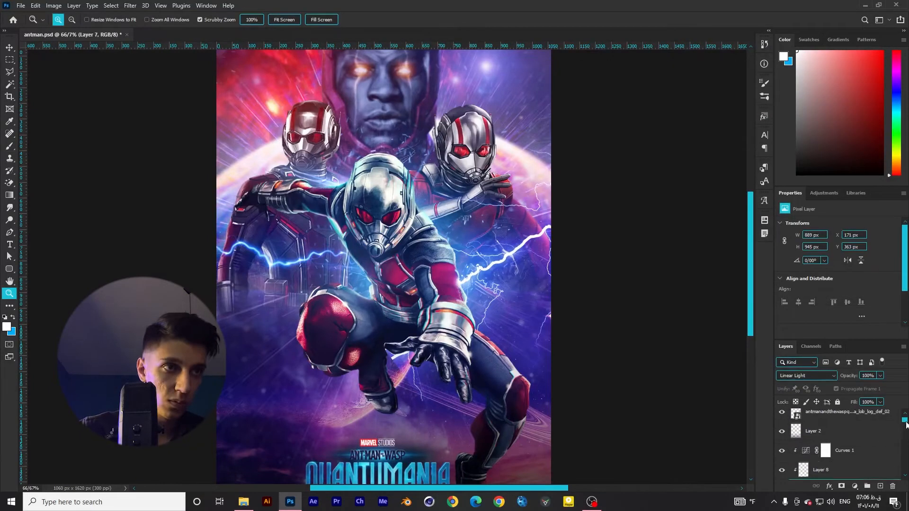
{"action": "left_click_drag", "start_coordinate": [906, 424], "coordinate": [907, 433]}
{"action": "left_click", "coordinate": [839, 435]}
{"action": "left_click", "coordinate": [881, 487]}
{"action": "key", "text": "b"}
{"action": "left_click_drag", "start_coordinate": [270, 223], "coordinate": [289, 303]}
{"action": "left_click", "coordinate": [807, 376]}
{"action": "left_click", "coordinate": [788, 336]}
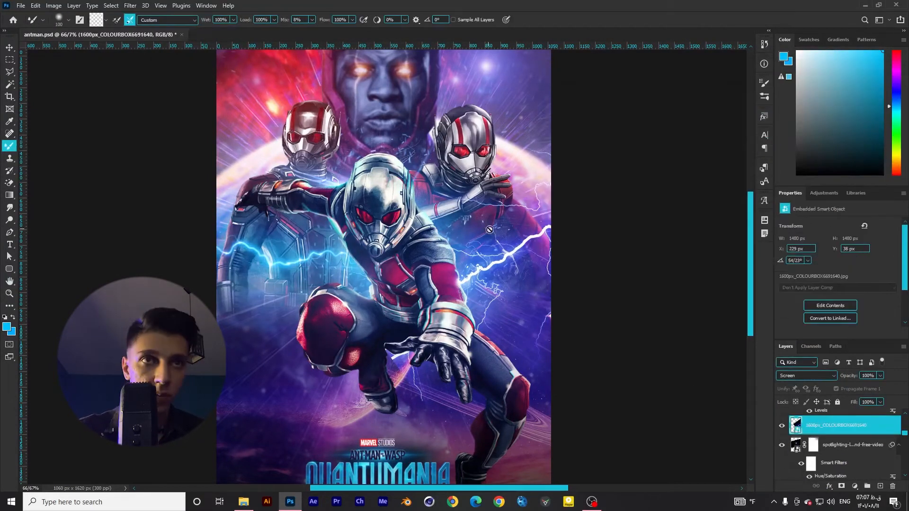
Step: Rasterize the 1600px_COLOURBOX6691640 smart object and add a new empty layer above it
{"action": "left_click", "coordinate": [490, 230]}
{"action": "key", "text": "Return"}
{"action": "key", "text": "bracketright"}
{"action": "left_click", "coordinate": [881, 487]}
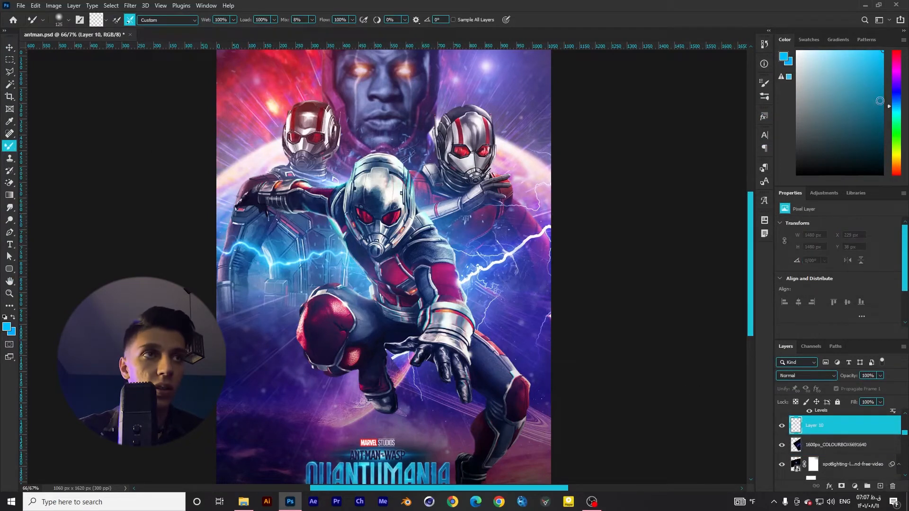
Step: Paint a large soft blue glow around the lightning beside the right rear Ant-Man with the Brush tool, and set the layer to Linear Light
{"action": "right_click", "coordinate": [9, 151]}
{"action": "left_click", "coordinate": [38, 146]}
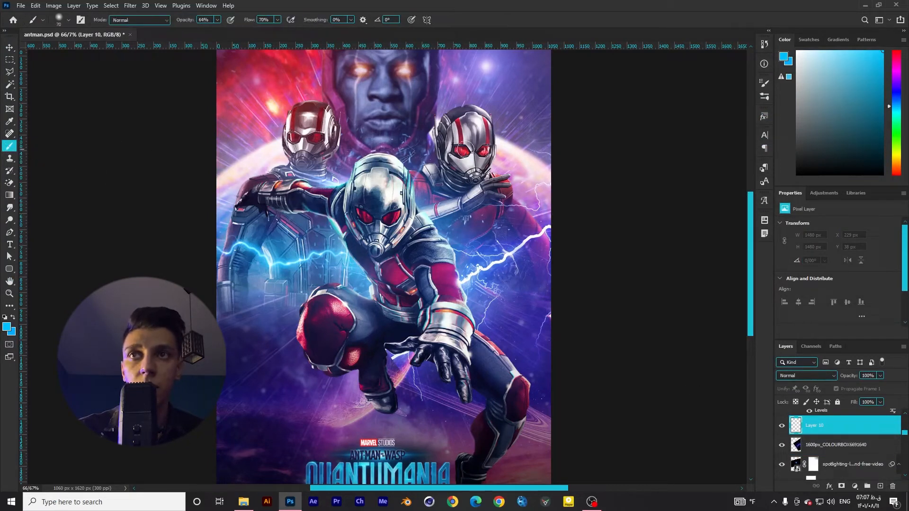
{"action": "left_click_drag", "start_coordinate": [896, 109], "coordinate": [896, 103]}
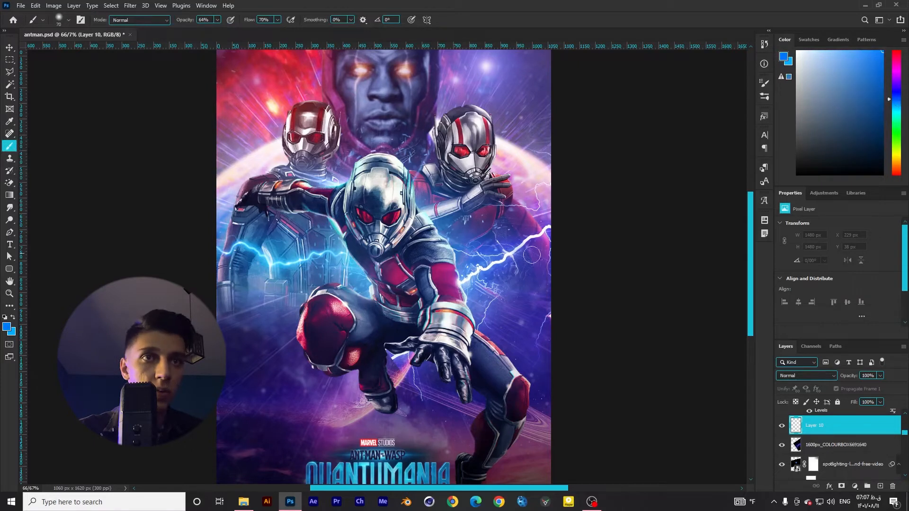
{"action": "key", "text": "bracketright"}
{"action": "key", "text": "bracketright"}
{"action": "key", "text": "bracketright"}
{"action": "key", "text": "bracketright"}
{"action": "key", "text": "bracketright"}
{"action": "key", "text": "bracketright"}
{"action": "key", "text": "bracketright"}
{"action": "key", "text": "bracketright"}
{"action": "key", "text": "bracketright"}
{"action": "key", "text": "bracketright"}
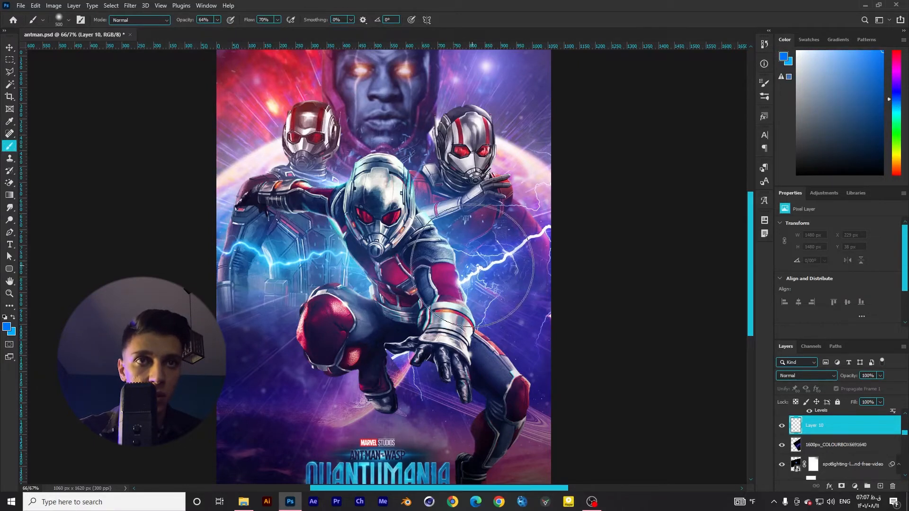
{"action": "left_click", "coordinate": [471, 273]}
{"action": "key", "text": "bracketleft"}
{"action": "key", "text": "bracketleft"}
{"action": "left_click", "coordinate": [516, 245]}
{"action": "key", "text": "bracketleft"}
{"action": "key", "text": "bracketleft"}
{"action": "key", "text": "bracketleft"}
{"action": "key", "text": "bracketleft"}
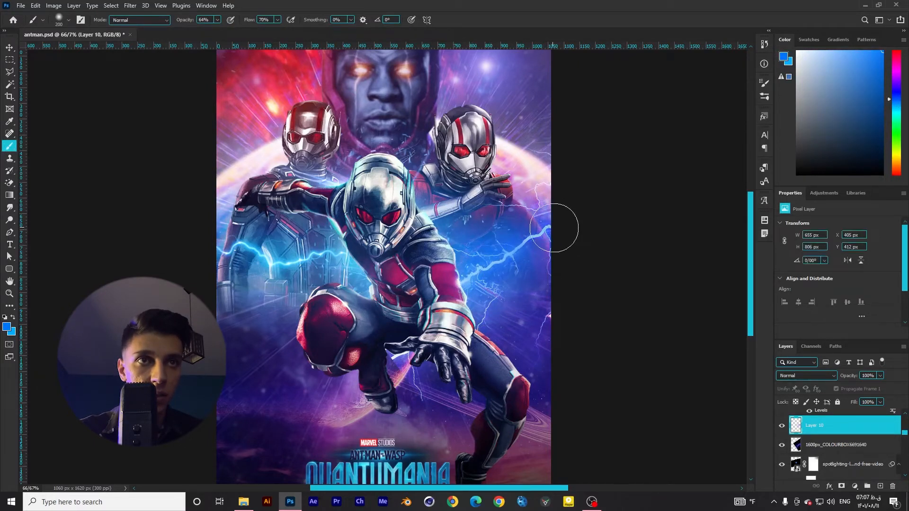
{"action": "left_click", "coordinate": [805, 376]}
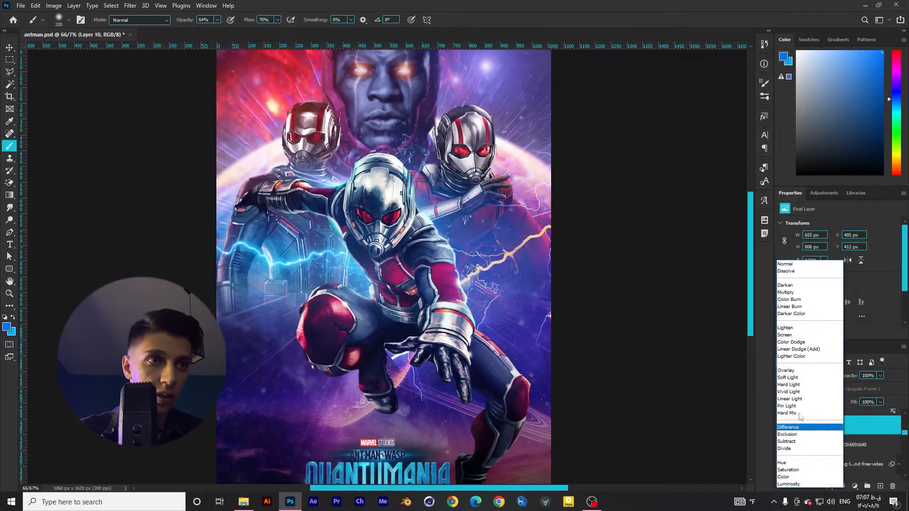
{"action": "left_click", "coordinate": [801, 400]}
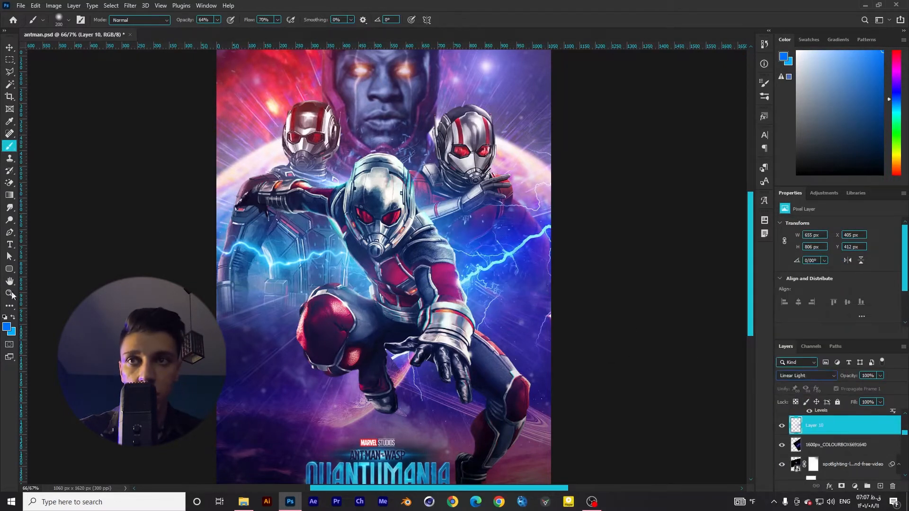
Step: Paint a cyan glow along the lightning bolt beside the right rear Ant-Man and lower Layer 10's fill to 52%
{"action": "left_click", "coordinate": [894, 111]}
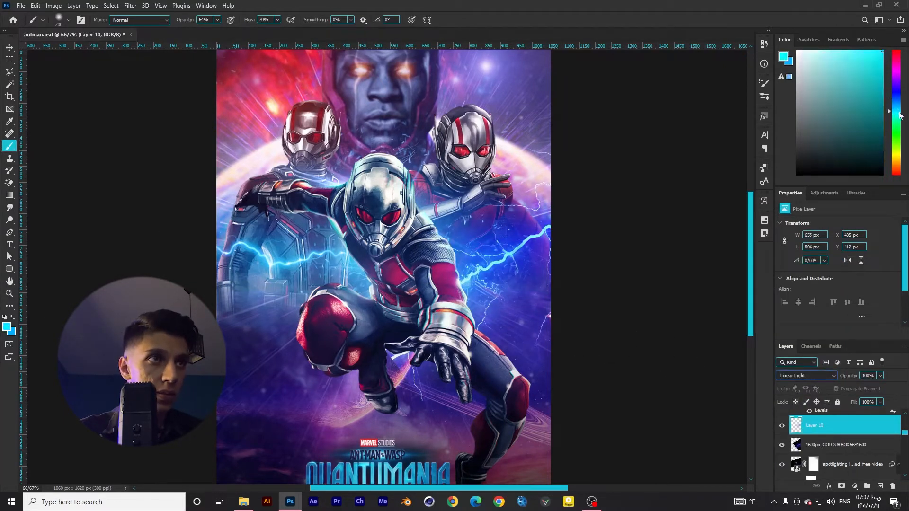
{"action": "left_click_drag", "start_coordinate": [540, 241], "coordinate": [473, 289]}
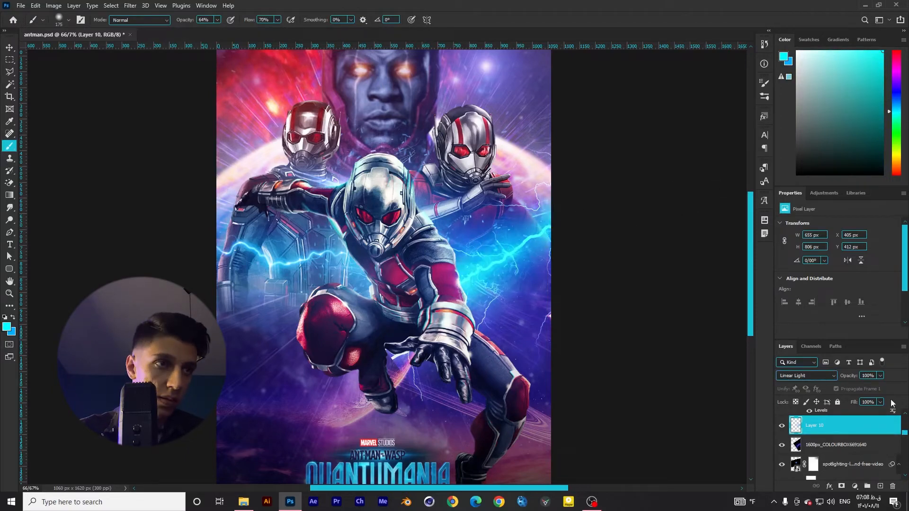
{"action": "left_click", "coordinate": [880, 402]}
{"action": "left_click_drag", "start_coordinate": [886, 412], "coordinate": [860, 414]}
Step: Split Layer 10's underlying-layer white slider in Blend If to 97 / 255
{"action": "double_click", "coordinate": [879, 426]}
{"action": "left_click_drag", "start_coordinate": [729, 73], "coordinate": [806, 76]}
{"action": "left_click_drag", "start_coordinate": [867, 259], "coordinate": [792, 262]}
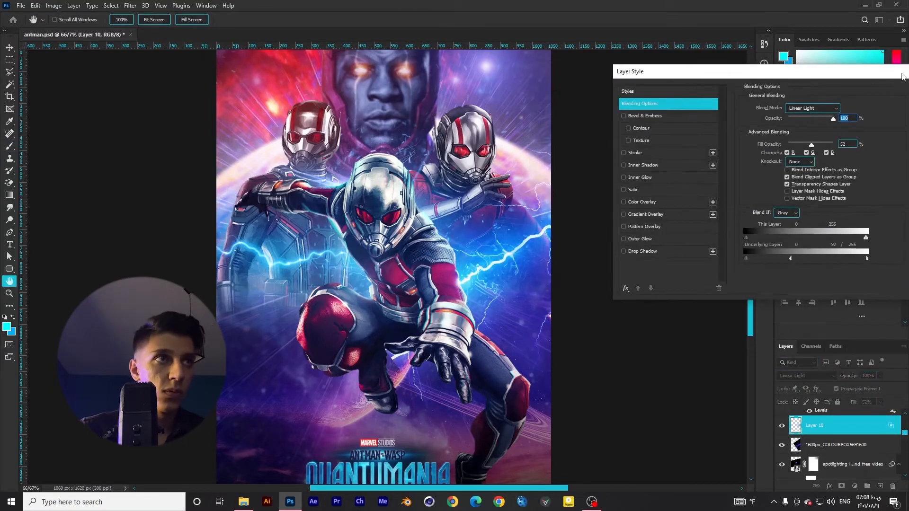
{"action": "left_click_drag", "start_coordinate": [812, 71], "coordinate": [509, 89]}
{"action": "left_click", "coordinate": [668, 110]}
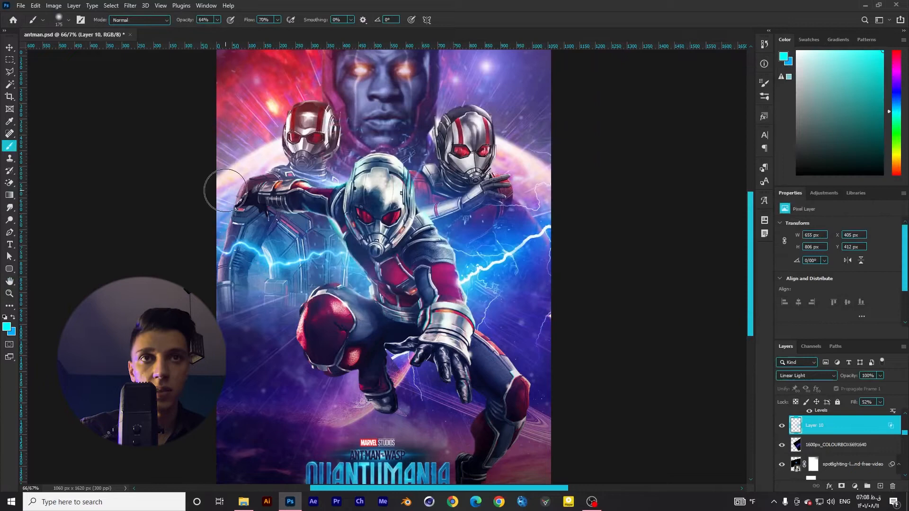
Step: Add a new clipped layer directly above the large helmeted villain's E4J42 copy layer
{"action": "left_click", "coordinate": [9, 293]}
{"action": "left_click", "coordinate": [277, 282]}
{"action": "left_click", "coordinate": [327, 279]}
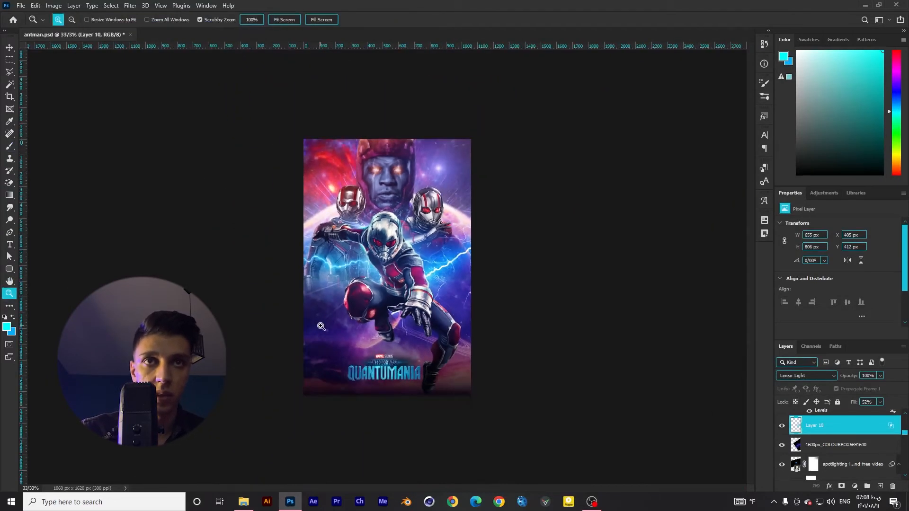
{"action": "left_click", "coordinate": [343, 298]}
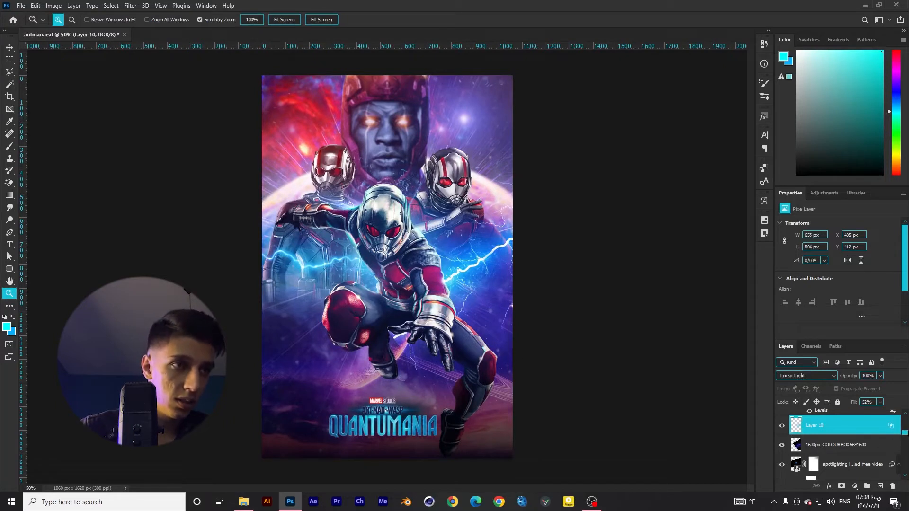
{"action": "left_click_drag", "start_coordinate": [907, 434], "coordinate": [907, 456]}
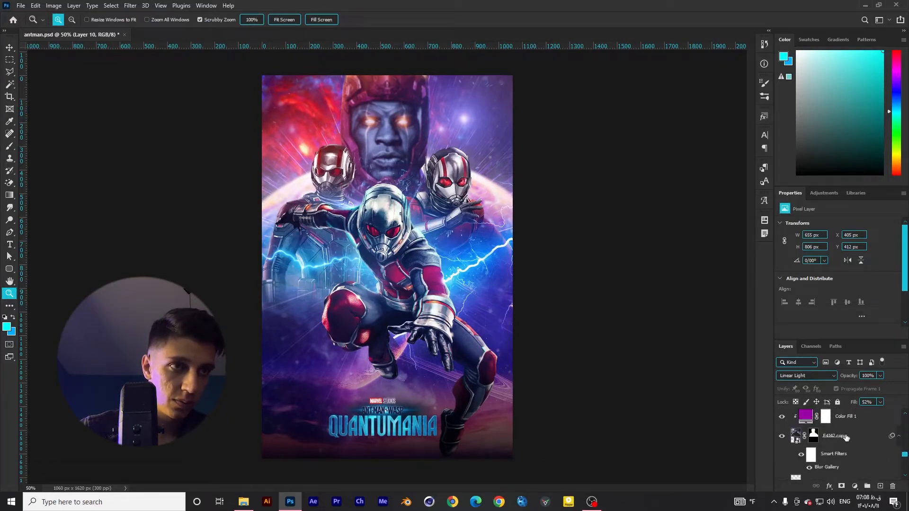
{"action": "left_click", "coordinate": [845, 438]}
{"action": "left_click", "coordinate": [879, 486]}
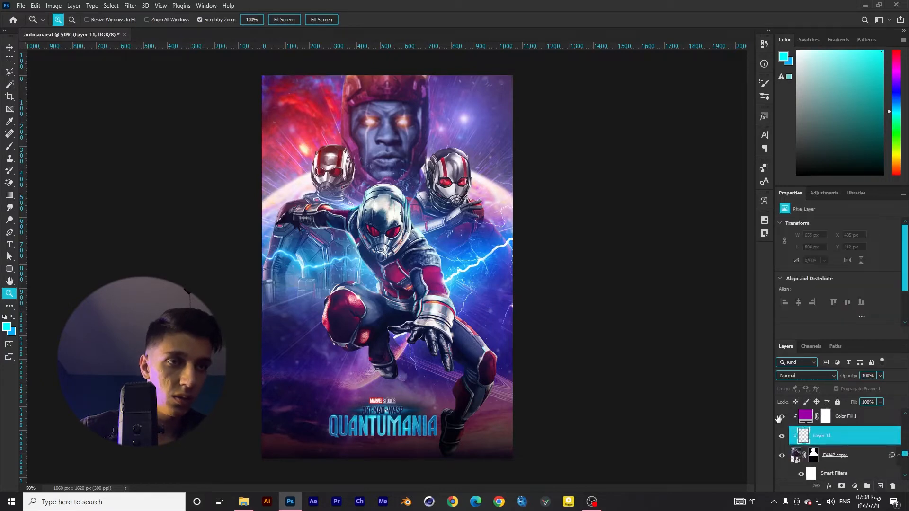
Step: Sample red from the nebula and paint a soft red rim light down the red-nebula side of the villain's helmet on Layer 11
{"action": "left_click", "coordinate": [396, 123]}
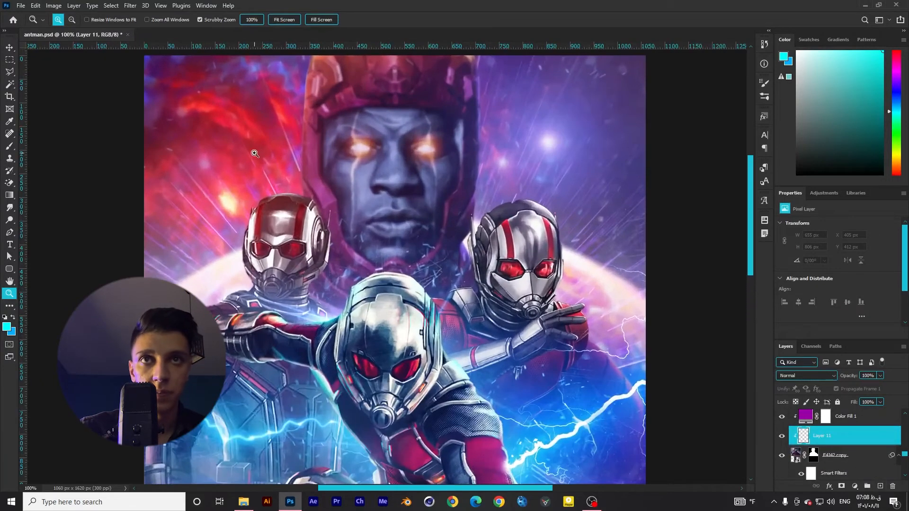
{"action": "left_click", "coordinate": [9, 149]}
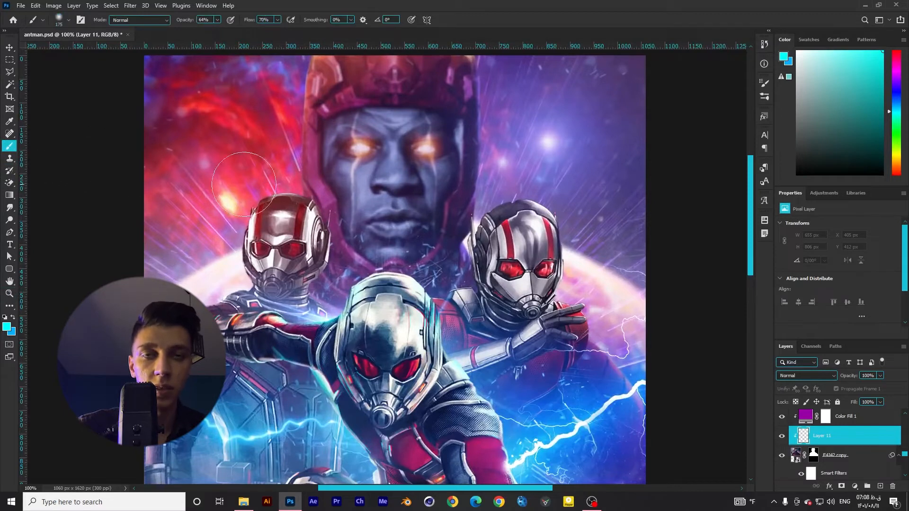
{"action": "left_click", "coordinate": [260, 183], "text": "alt"}
{"action": "key", "text": "bracketleft"}
{"action": "key", "text": "bracketleft"}
{"action": "key", "text": "bracketleft"}
{"action": "key", "text": "bracketleft"}
{"action": "key", "text": "bracketleft"}
{"action": "key", "text": "bracketleft"}
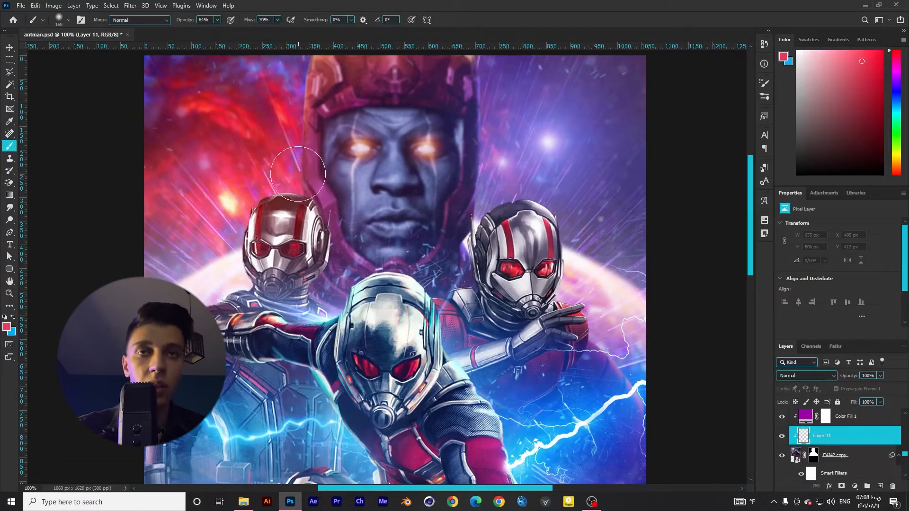
{"action": "key", "text": "bracketleft"}
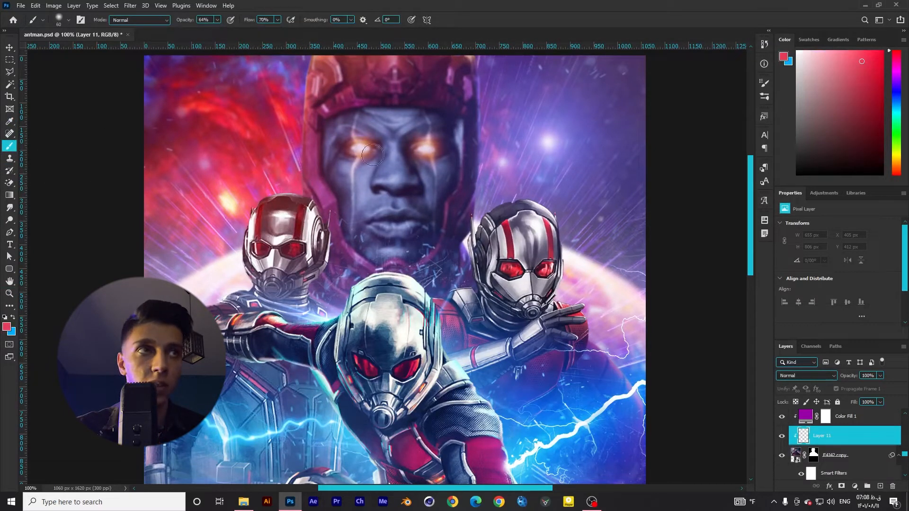
{"action": "left_click_drag", "start_coordinate": [297, 196], "coordinate": [294, 51]}
{"action": "key", "text": "bracketright"}
{"action": "key", "text": "bracketright"}
{"action": "key", "text": "bracketright"}
{"action": "key", "text": "bracketright"}
{"action": "key", "text": "bracketright"}
{"action": "left_click_drag", "start_coordinate": [296, 130], "coordinate": [305, 54]}
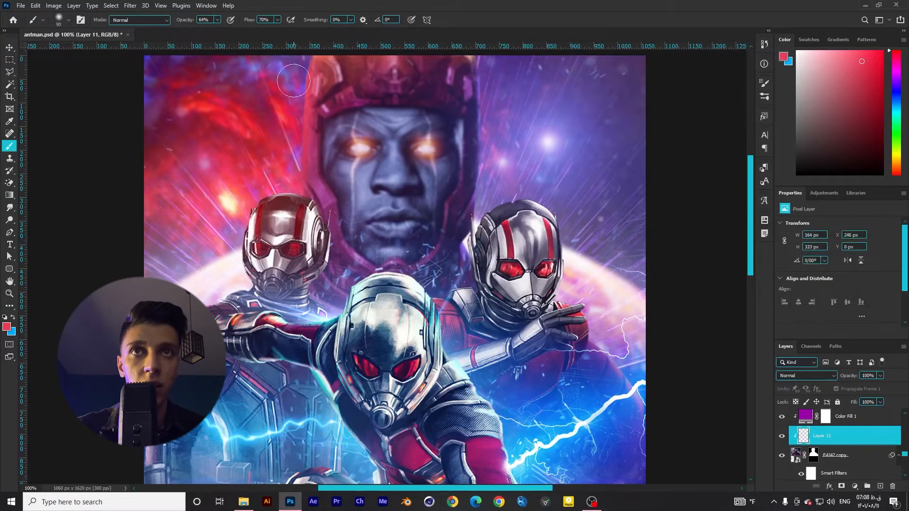
Step: Sample violet from the sky and paint a soft violet rim light along the opposite side of the villain's helmet
{"action": "key", "text": "bracketleft"}
{"action": "key", "text": "bracketleft"}
{"action": "key", "text": "bracketleft"}
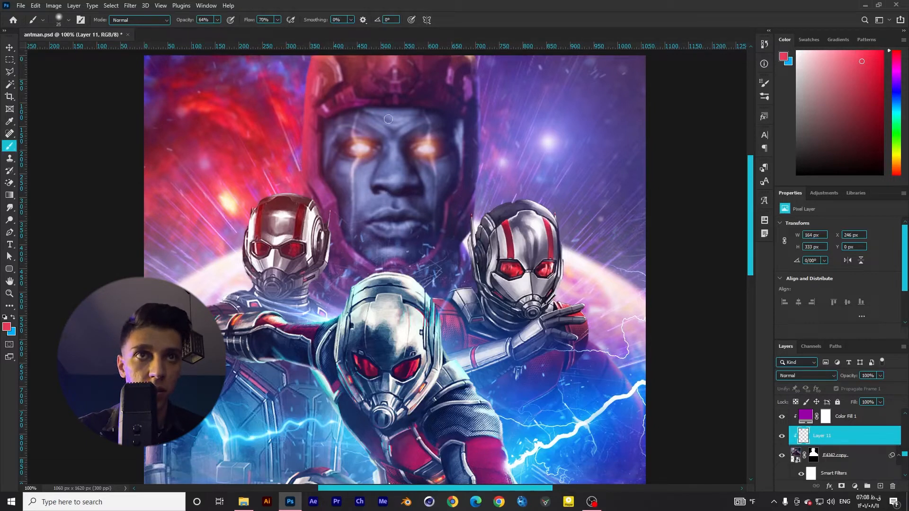
{"action": "left_click", "coordinate": [509, 148], "text": "alt"}
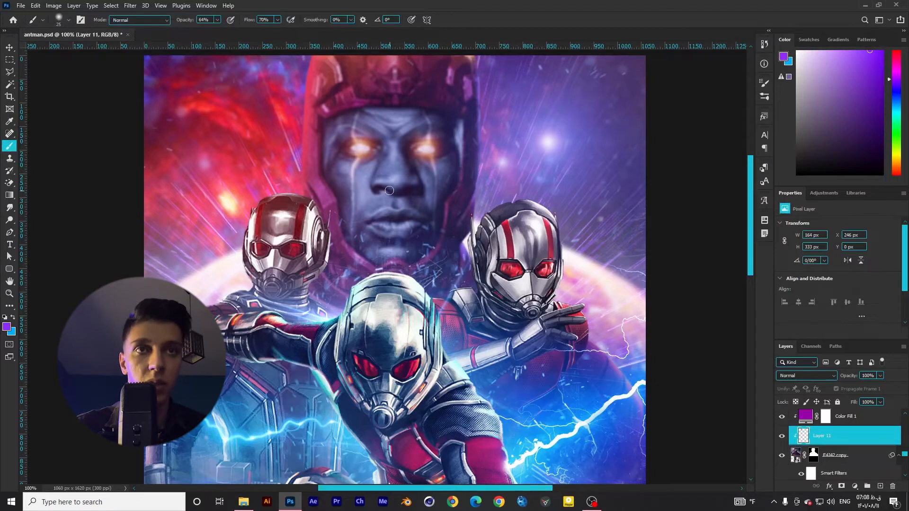
{"action": "mouse_move", "coordinate": [483, 220]}
{"action": "left_mouse_down"}
{"action": "mouse_move", "coordinate": [489, 54]}
{"action": "mouse_move", "coordinate": [489, 107]}
{"action": "left_mouse_up"}
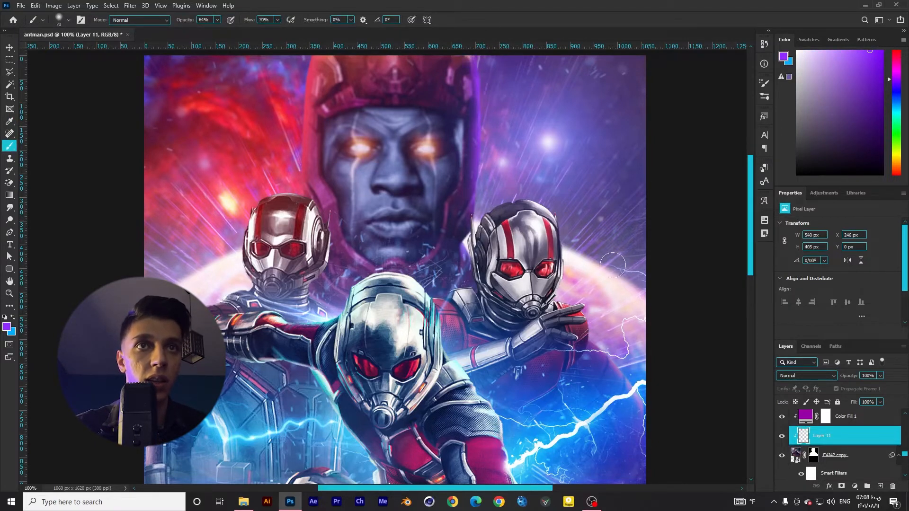
Step: Set Layer 11 to Screen and split its underlying-layer black slider in Blend If to 0 / 27
{"action": "left_click", "coordinate": [805, 375]}
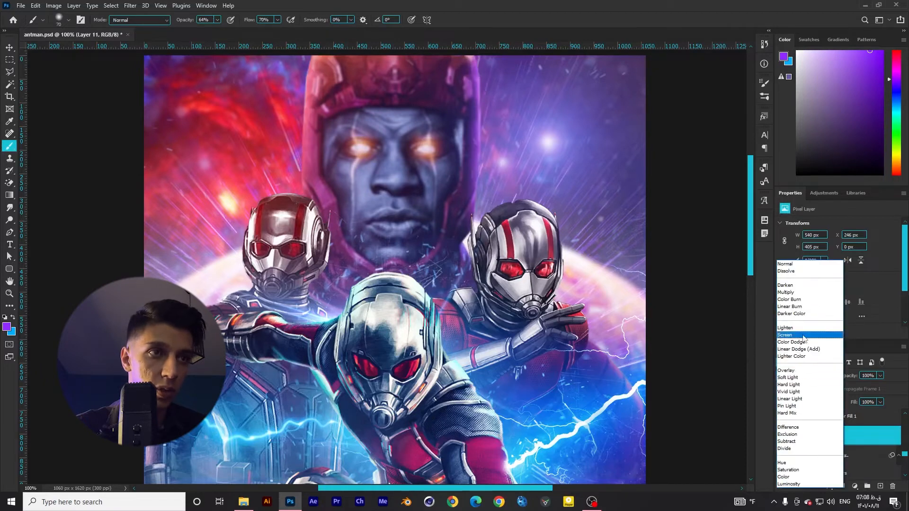
{"action": "left_click", "coordinate": [805, 338]}
{"action": "double_click", "coordinate": [876, 433]}
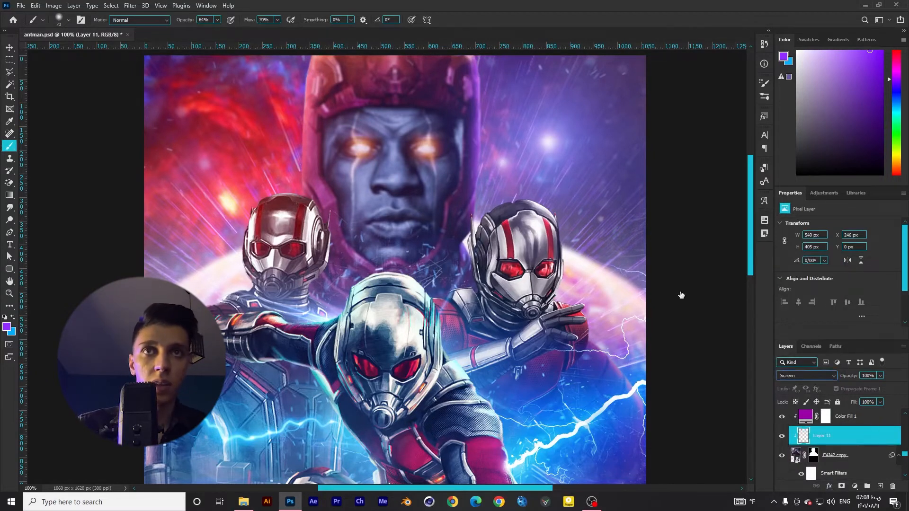
{"action": "left_click_drag", "start_coordinate": [447, 277], "coordinate": [461, 277]}
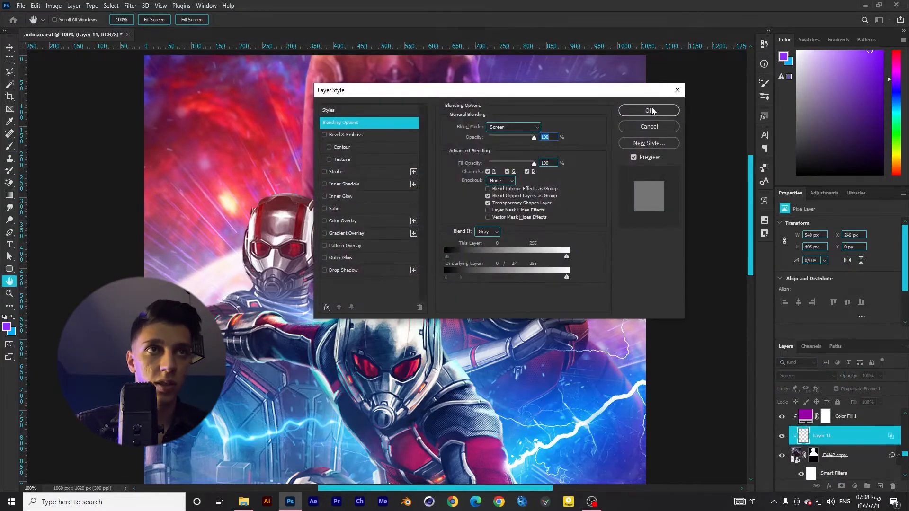
{"action": "left_click", "coordinate": [652, 111]}
{"action": "key", "text": "b"}
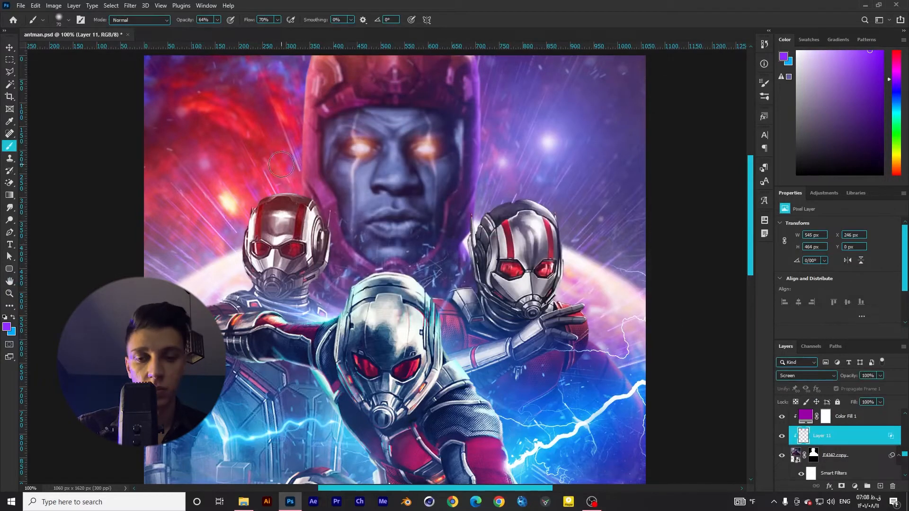
{"action": "left_click", "coordinate": [297, 129], "text": "alt"}
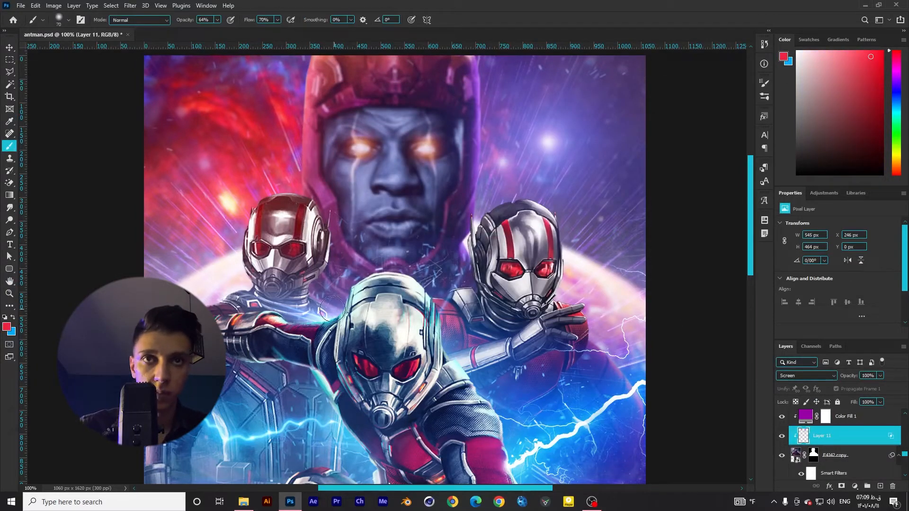
Step: Set up a white smoke-textured brush at 16% opacity and 500 px, and add a new clipped layer above Layer 11
{"action": "key", "text": "d"}
{"action": "key", "text": "x"}
{"action": "left_click", "coordinate": [68, 19]}
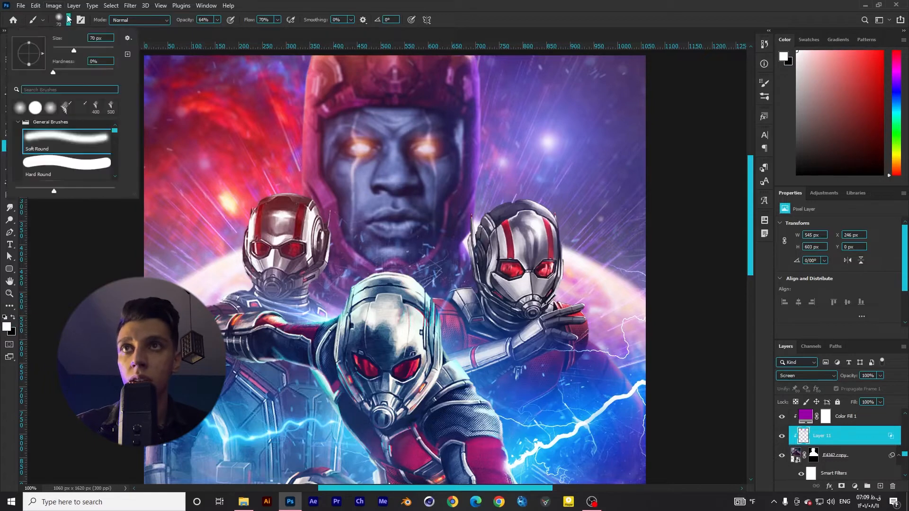
{"action": "left_click", "coordinate": [63, 113]}
{"action": "left_click", "coordinate": [303, 326]}
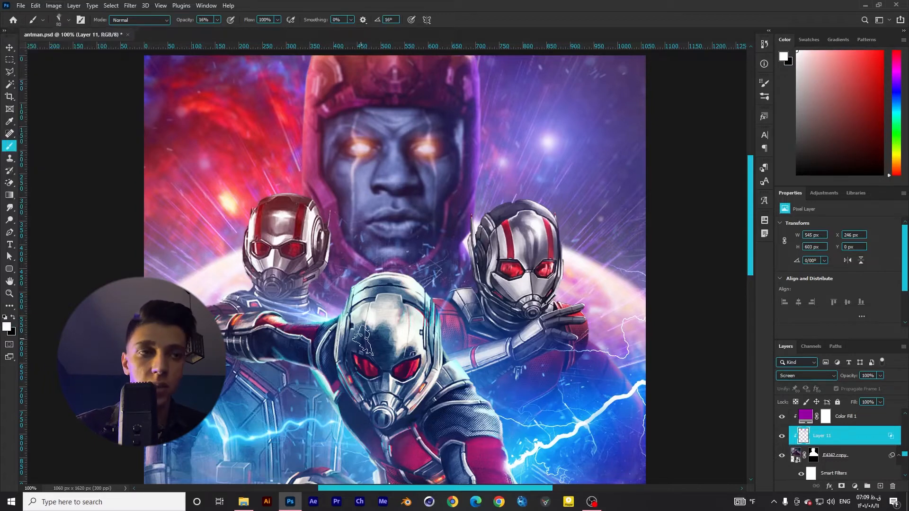
{"action": "left_click", "coordinate": [880, 488]}
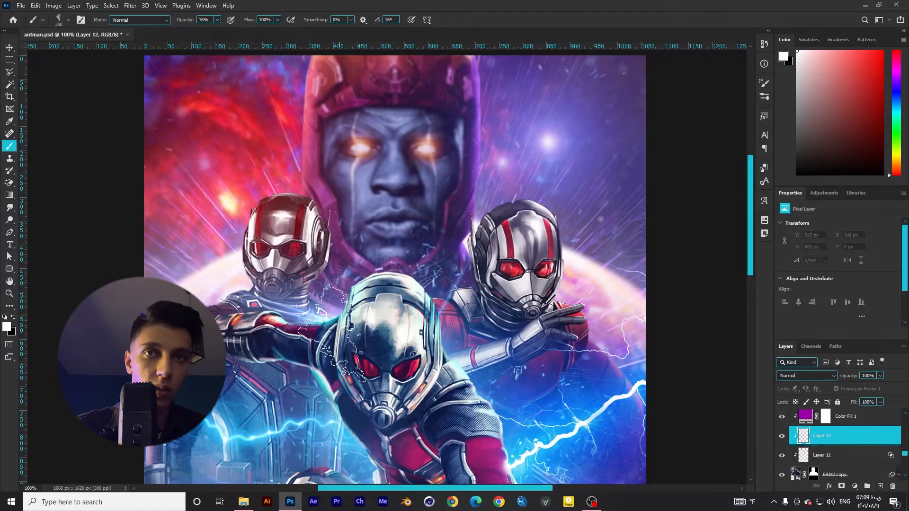
{"action": "key", "text": "bracketright"}
{"action": "key", "text": "bracketright"}
{"action": "key", "text": "bracketright"}
{"action": "key", "text": "bracketright"}
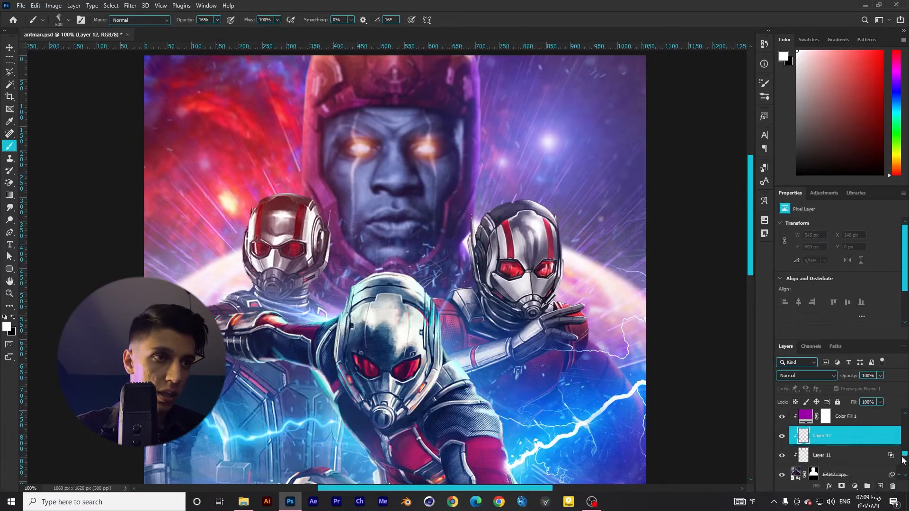
Step: Add a new layer beneath Embers and brush faint white smoke across the area behind the Ant-Man figures with a 700–800 px brush
{"action": "scroll", "coordinate": [821, 462], "scroll_direction": "up", "scroll_amount": 3}
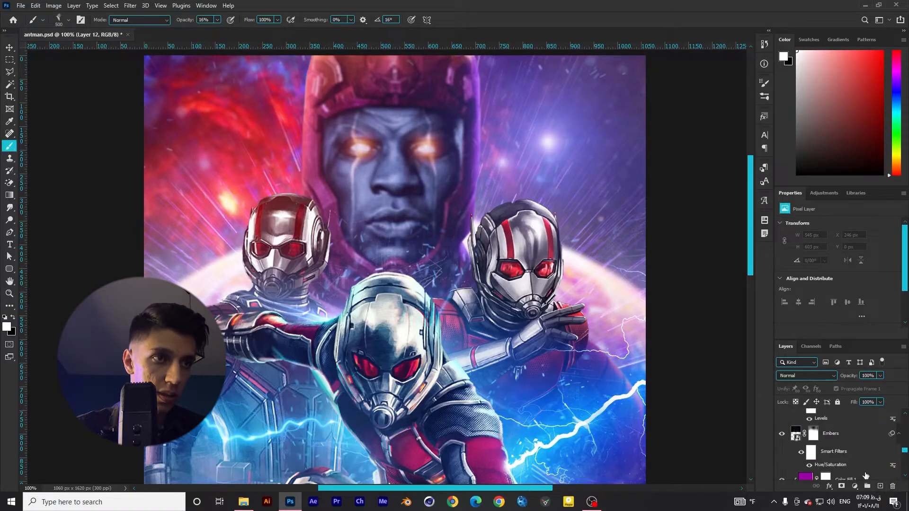
{"action": "left_click", "coordinate": [879, 487]}
{"action": "key", "text": "bracketright"}
{"action": "key", "text": "bracketright"}
{"action": "key", "text": "bracketright"}
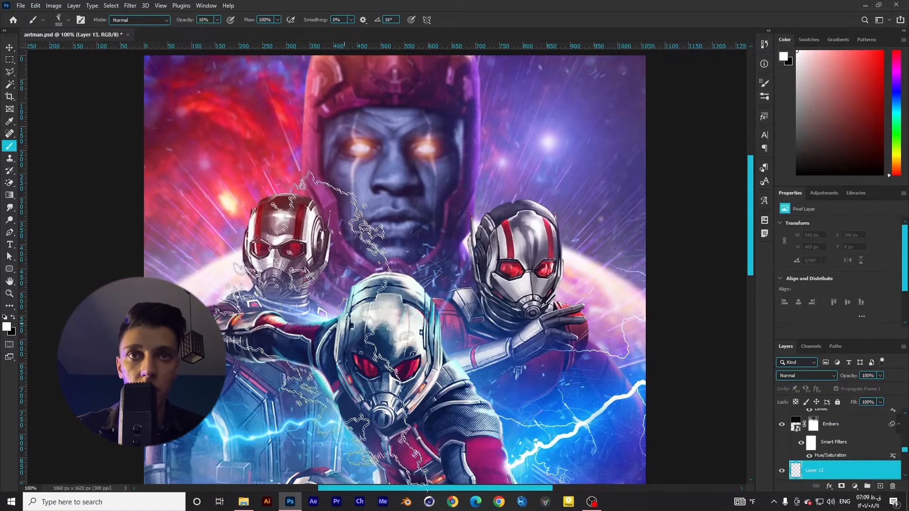
{"action": "mouse_move", "coordinate": [322, 327]}
{"action": "left_mouse_down"}
{"action": "mouse_move", "coordinate": [246, 303]}
{"action": "mouse_move", "coordinate": [288, 341]}
{"action": "mouse_move", "coordinate": [340, 360]}
{"action": "mouse_move", "coordinate": [473, 353]}
{"action": "left_mouse_up"}
{"action": "key", "text": "bracketleft"}
{"action": "key", "text": "bracketleft"}
{"action": "key", "text": "bracketright"}
{"action": "left_click_drag", "start_coordinate": [563, 294], "coordinate": [585, 355]}
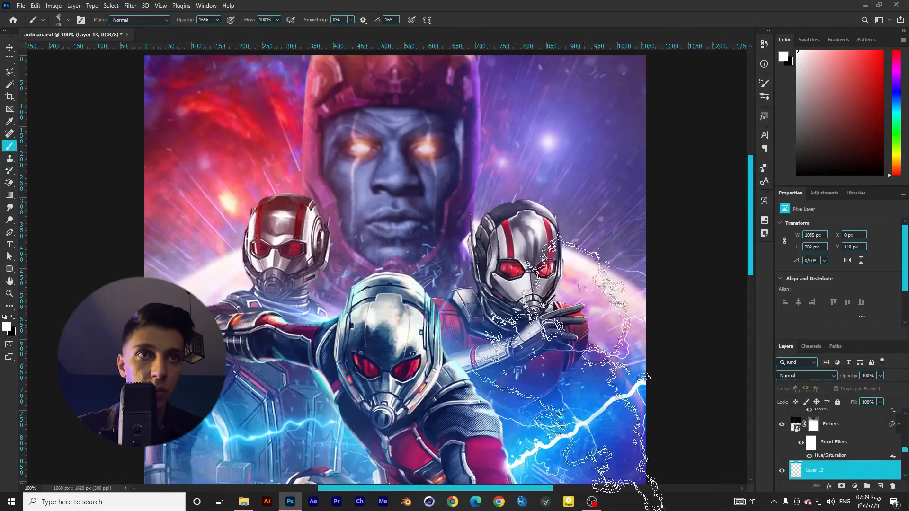
Step: Add more faint white smoke around the right rear Ant-Man and the sky beside his helmet, varying the brush from 400 to 800 px
{"action": "left_click", "coordinate": [630, 317]}
{"action": "key", "text": "bracketleft"}
{"action": "key", "text": "bracketleft"}
{"action": "key", "text": "bracketleft"}
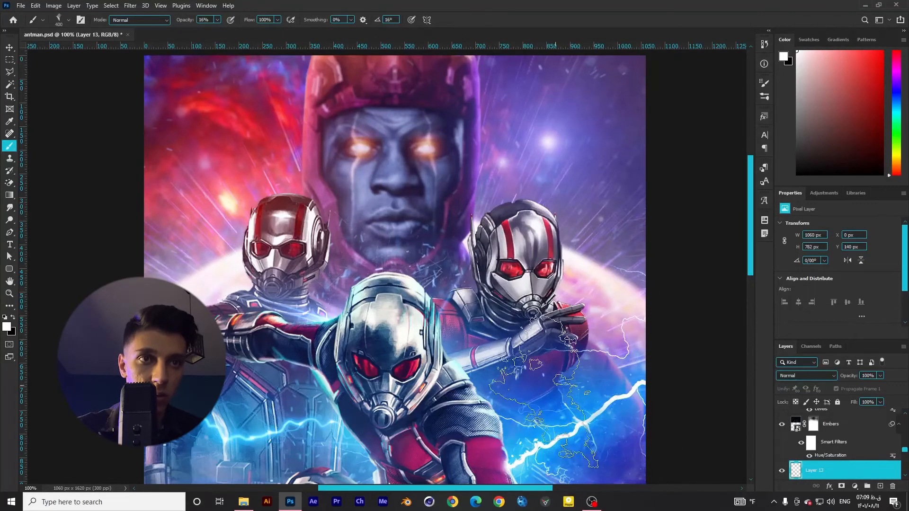
{"action": "key", "text": "bracketright"}
{"action": "key", "text": "bracketright"}
{"action": "key", "text": "bracketright"}
{"action": "key", "text": "bracketright"}
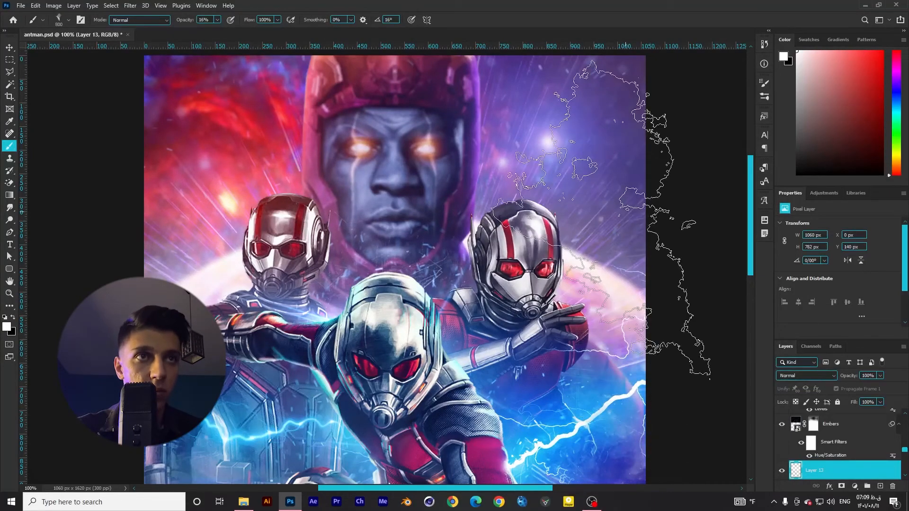
{"action": "left_click", "coordinate": [626, 215]}
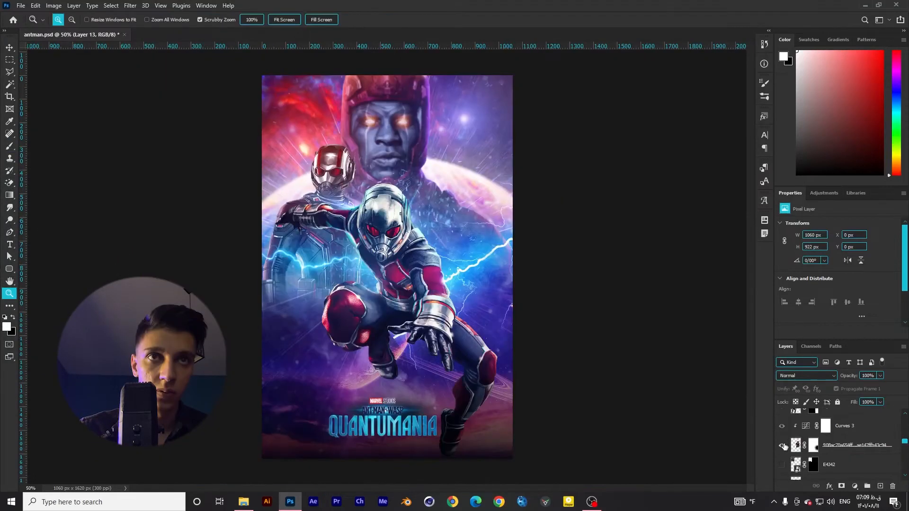
Step: Add a new clipped layer directly above the right rear Ant-Man's layer and activate the Brush tool
{"action": "left_click", "coordinate": [782, 445]}
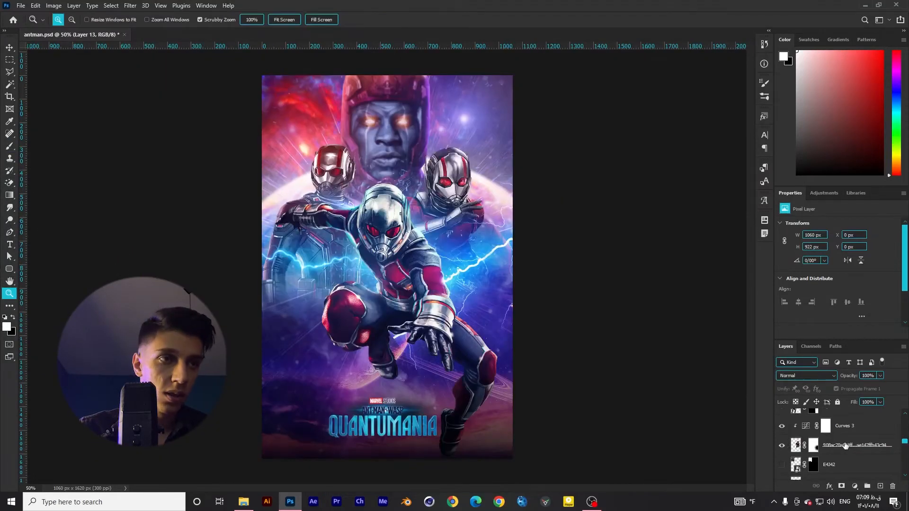
{"action": "left_click", "coordinate": [845, 446]}
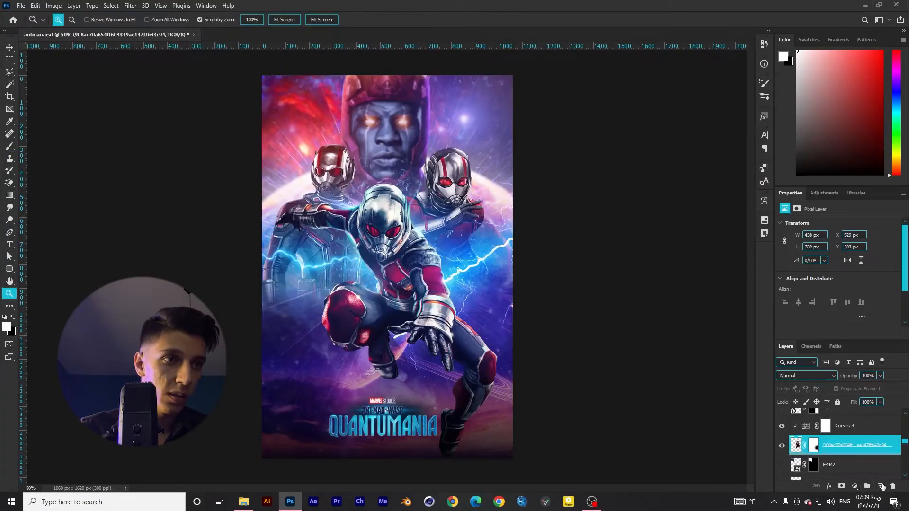
{"action": "left_click", "coordinate": [881, 487]}
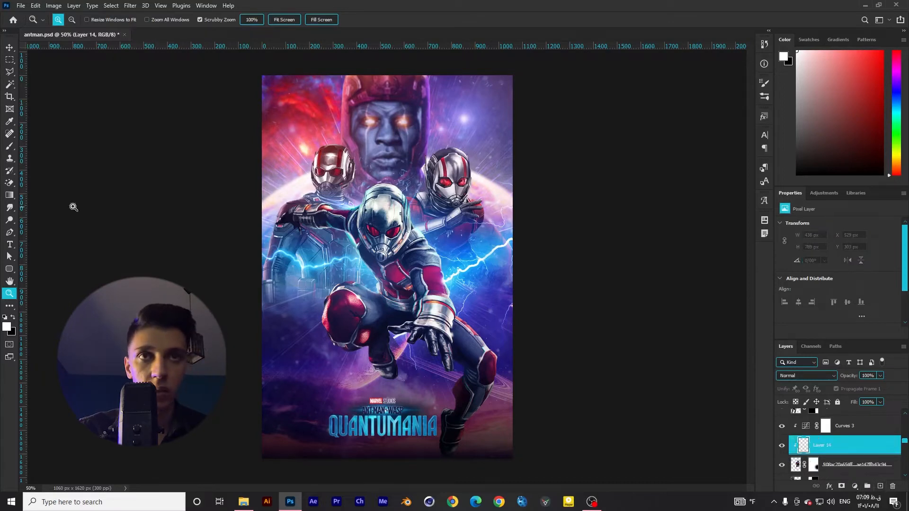
{"action": "left_click", "coordinate": [7, 148]}
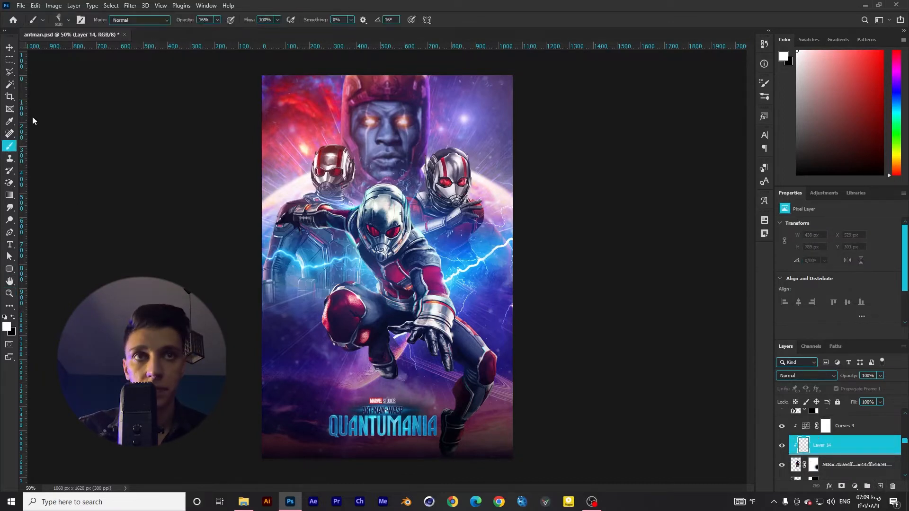
Step: Brush faint white highlights along the right rear Ant-Man's edges with a 20 px soft round brush at 16% opacity
{"action": "left_click", "coordinate": [61, 24]}
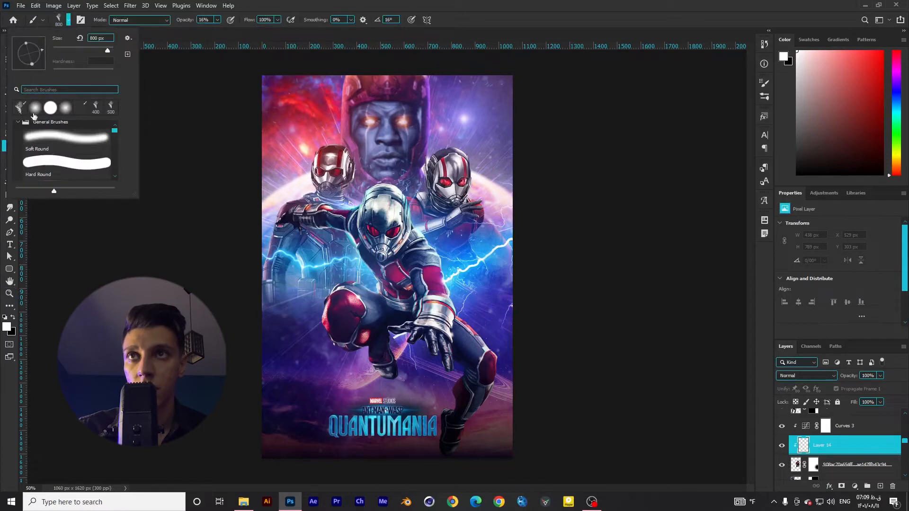
{"action": "left_click", "coordinate": [19, 108]}
{"action": "left_click", "coordinate": [10, 294]}
{"action": "left_click", "coordinate": [496, 193]}
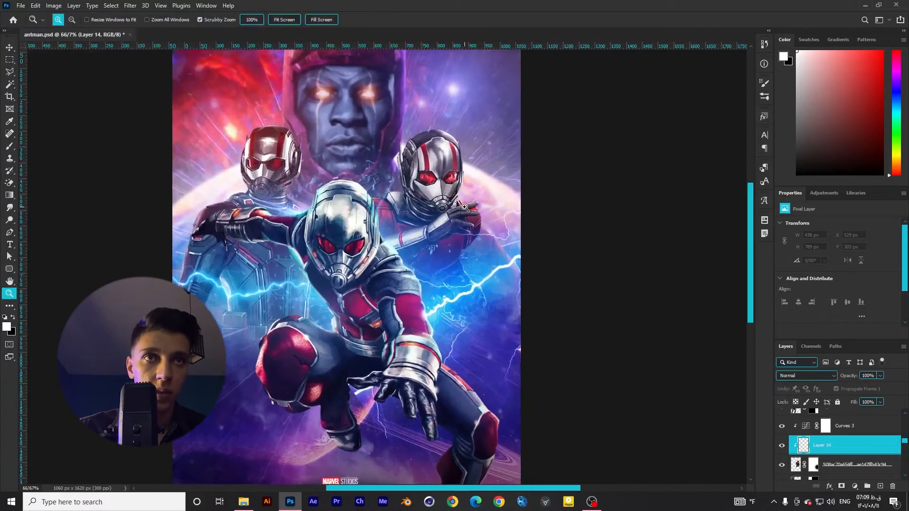
{"action": "left_click", "coordinate": [10, 146]}
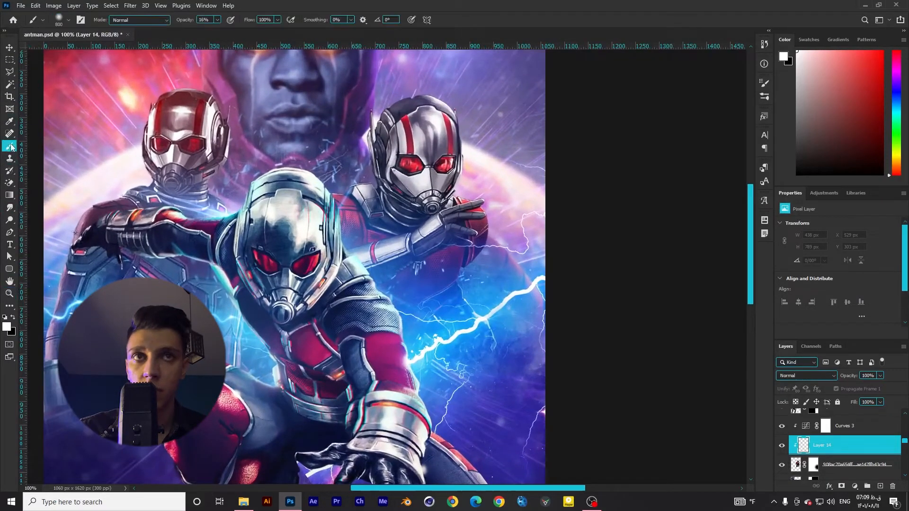
{"action": "key", "text": "bracketleft"}
{"action": "key", "text": "bracketleft"}
{"action": "key", "text": "bracketleft"}
{"action": "key", "text": "bracketleft"}
{"action": "key", "text": "bracketleft"}
{"action": "key", "text": "bracketleft"}
{"action": "key", "text": "bracketleft"}
{"action": "key", "text": "bracketleft"}
{"action": "key", "text": "bracketleft"}
{"action": "key", "text": "bracketleft"}
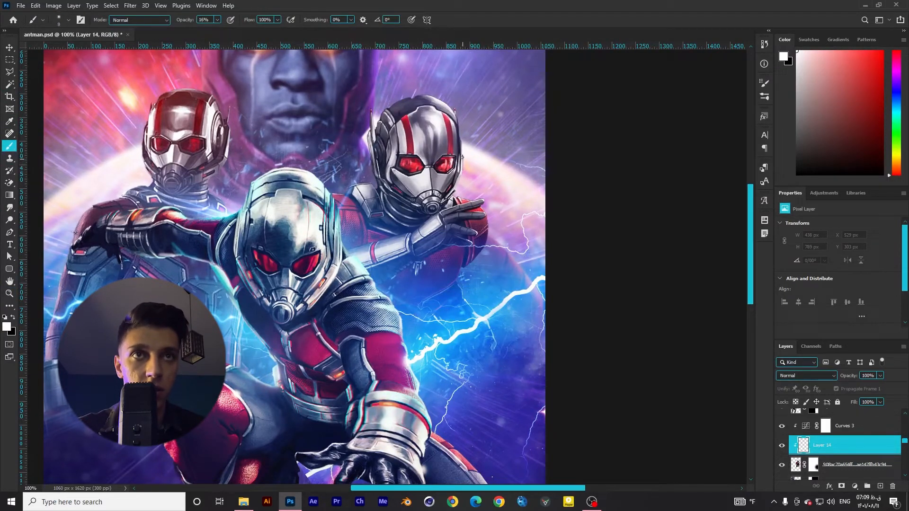
{"action": "key", "text": "bracketright"}
{"action": "left_click", "coordinate": [463, 157]}
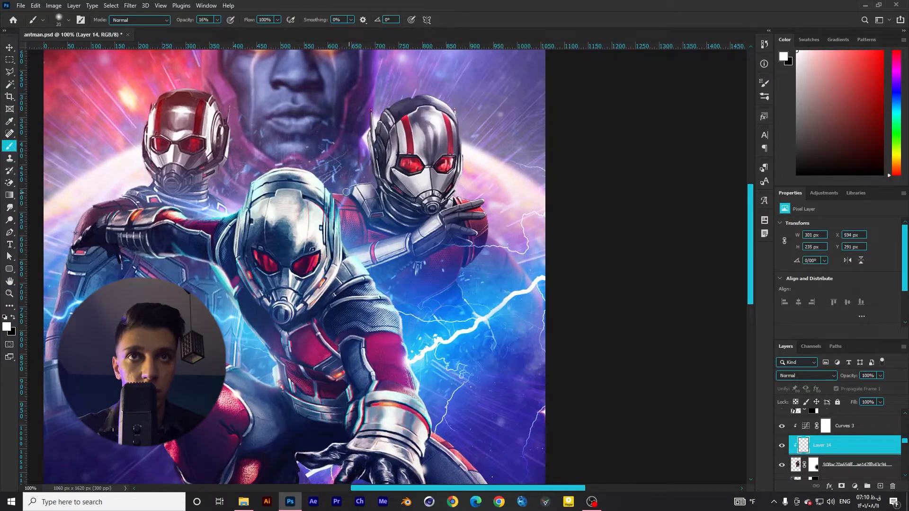
{"action": "mouse_move", "coordinate": [482, 319]}
{"action": "left_mouse_down"}
{"action": "mouse_move", "coordinate": [488, 359]}
{"action": "mouse_move", "coordinate": [445, 363]}
{"action": "mouse_move", "coordinate": [496, 336]}
{"action": "mouse_move", "coordinate": [460, 278]}
{"action": "mouse_move", "coordinate": [478, 261]}
{"action": "mouse_move", "coordinate": [493, 215]}
{"action": "mouse_move", "coordinate": [490, 229]}
{"action": "mouse_move", "coordinate": [398, 275]}
{"action": "left_mouse_up"}
{"action": "key", "text": "bracketleft"}
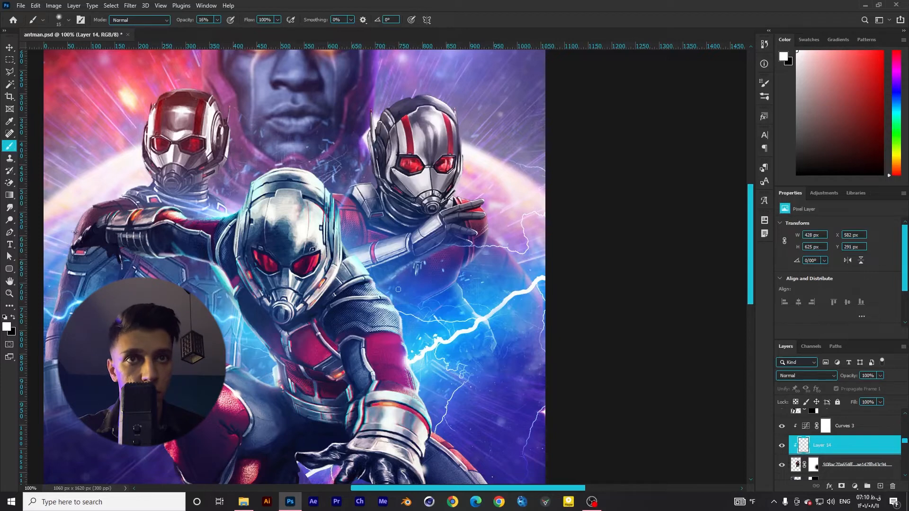
Step: Add another clipped layer above Layer 14 and brush bright blue light onto the right rear Ant-Man's lower body with a 175 px brush
{"action": "left_click", "coordinate": [880, 487]}
{"action": "left_click", "coordinate": [897, 107]}
{"action": "key", "text": "bracketright"}
{"action": "key", "text": "bracketright"}
{"action": "key", "text": "bracketright"}
{"action": "key", "text": "bracketright"}
{"action": "key", "text": "bracketright"}
{"action": "key", "text": "bracketright"}
{"action": "key", "text": "bracketright"}
{"action": "key", "text": "bracketright"}
{"action": "key", "text": "bracketright"}
{"action": "key", "text": "bracketright"}
{"action": "key", "text": "bracketright"}
{"action": "key", "text": "bracketright"}
{"action": "key", "text": "bracketright"}
{"action": "key", "text": "bracketright"}
{"action": "key", "text": "bracketright"}
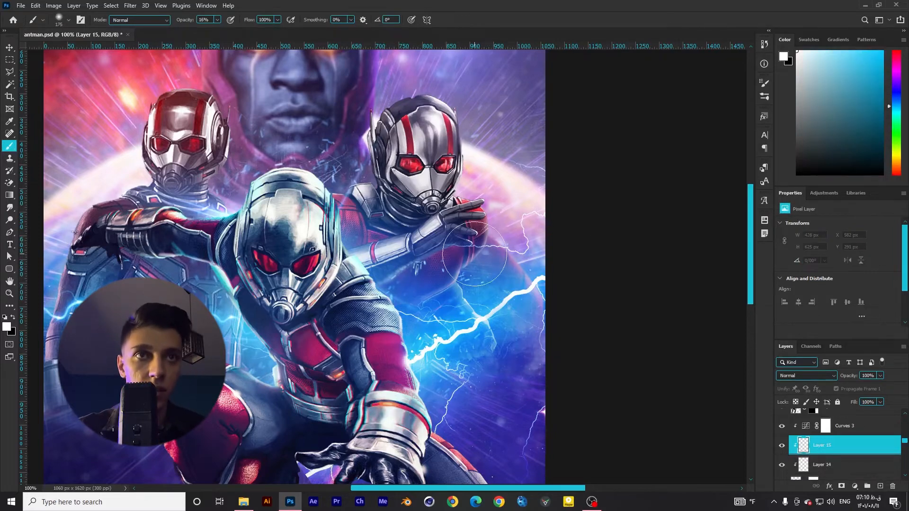
{"action": "left_click", "coordinate": [883, 50]}
{"action": "left_click_drag", "start_coordinate": [475, 251], "coordinate": [385, 325]}
Step: Set the blend mode of Layer 15 to Vivid Light and of Layer 14 to Linear Light
{"action": "left_click", "coordinate": [807, 376]}
{"action": "left_click", "coordinate": [802, 395]}
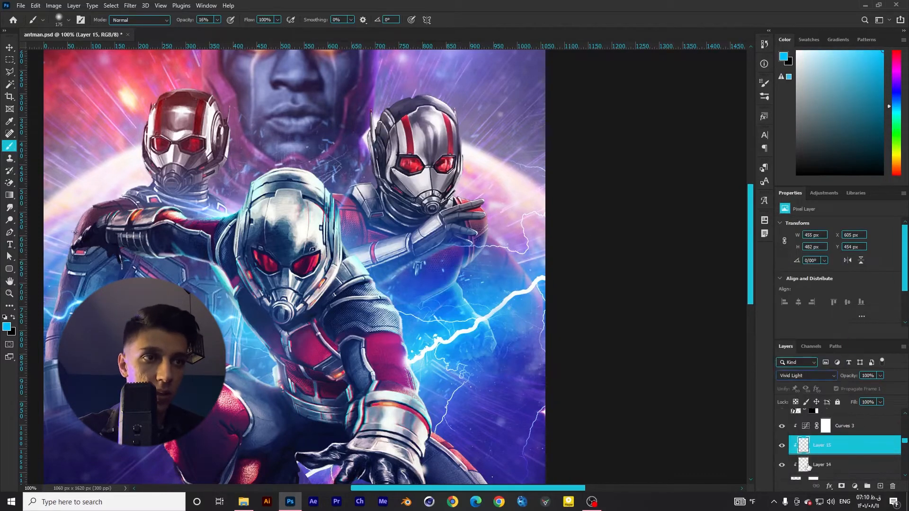
{"action": "left_click", "coordinate": [808, 467]}
{"action": "left_click", "coordinate": [806, 376]}
{"action": "left_click", "coordinate": [796, 399]}
{"action": "key", "text": "z"}
{"action": "left_click", "coordinate": [565, 312], "text": "alt"}
{"action": "left_click", "coordinate": [566, 311], "text": "alt"}
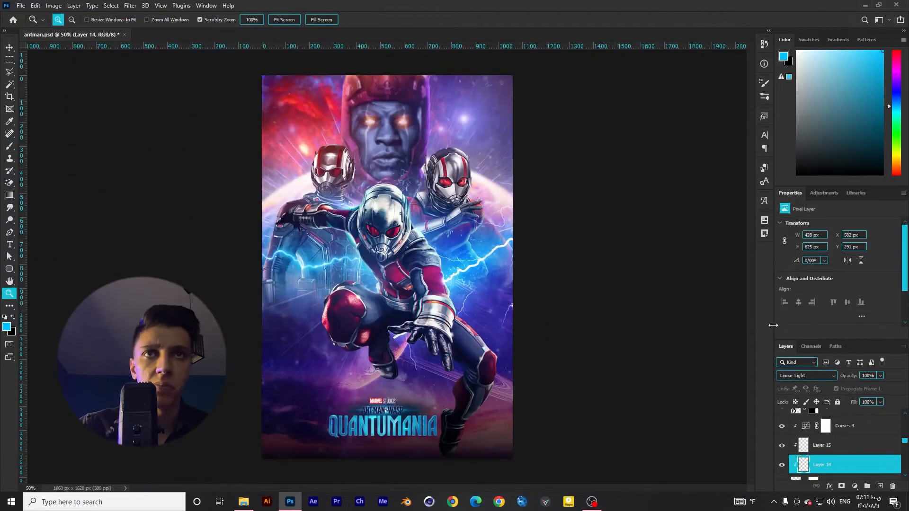
{"action": "scroll", "coordinate": [873, 426], "scroll_direction": "up", "scroll_amount": 15}
{"action": "left_click", "coordinate": [843, 419]}
{"action": "key", "text": "b"}
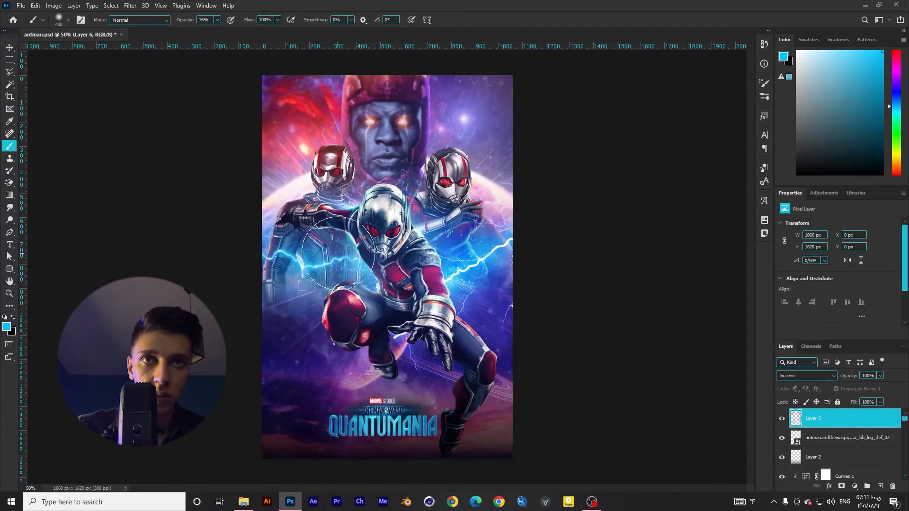
{"action": "key", "text": "z"}
Step: Delete the HD-wallpaper-stripes-lines-scratches-texture layer
{"action": "scroll", "coordinate": [895, 419], "scroll_direction": "down", "scroll_amount": 10}
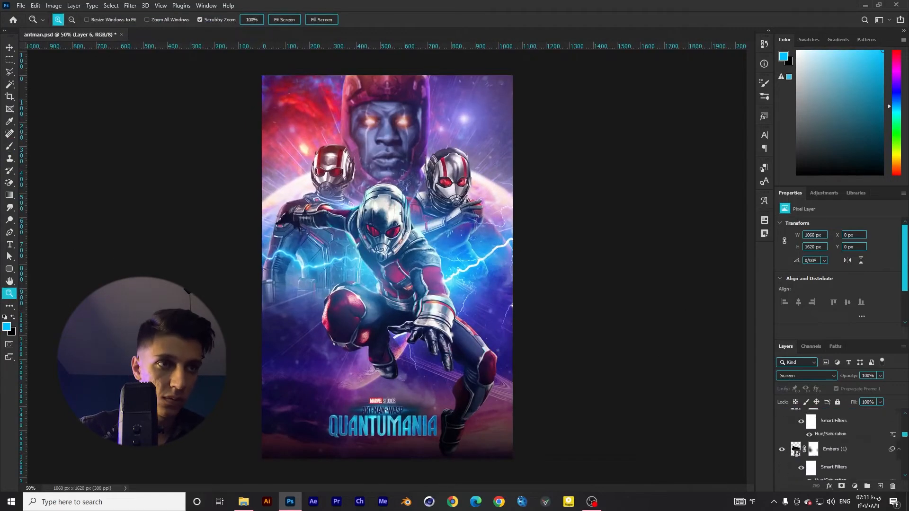
{"action": "left_click", "coordinate": [830, 418]}
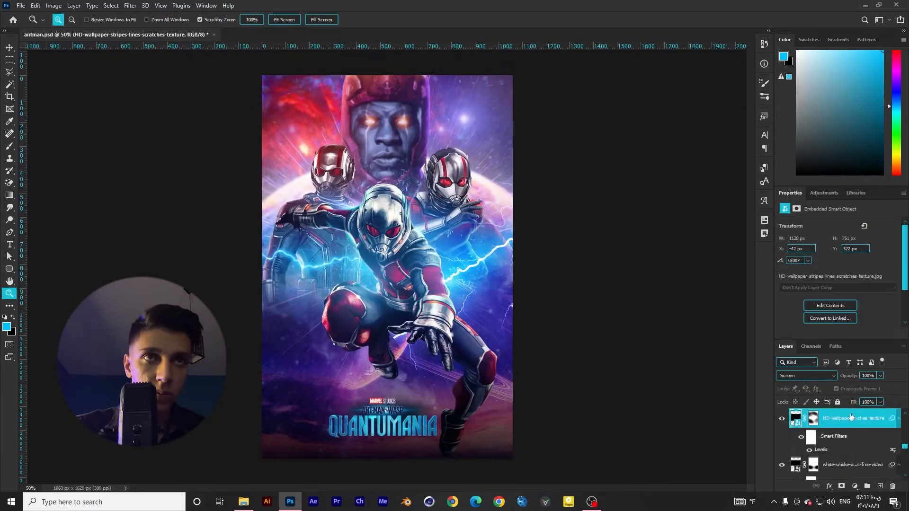
{"action": "key", "text": "Delete"}
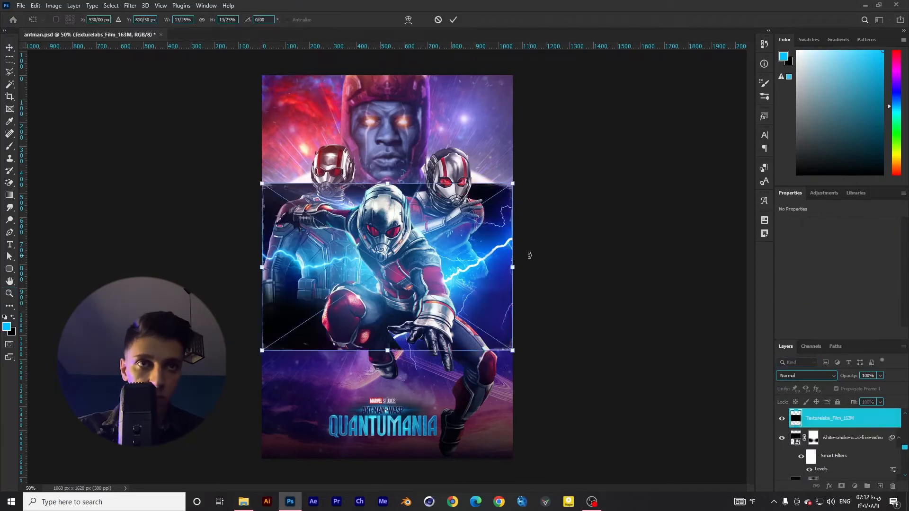
Step: Rotate the placed Texturelabs_Film_163M texture by 90°, stretch it over the whole poster and set it to Screen
{"action": "left_click_drag", "start_coordinate": [529, 254], "coordinate": [389, 408]}
{"action": "left_click_drag", "start_coordinate": [469, 392], "coordinate": [512, 457]}
{"action": "left_click_drag", "start_coordinate": [388, 80], "coordinate": [388, 75]}
{"action": "key", "text": "Return"}
{"action": "left_click", "coordinate": [807, 376]}
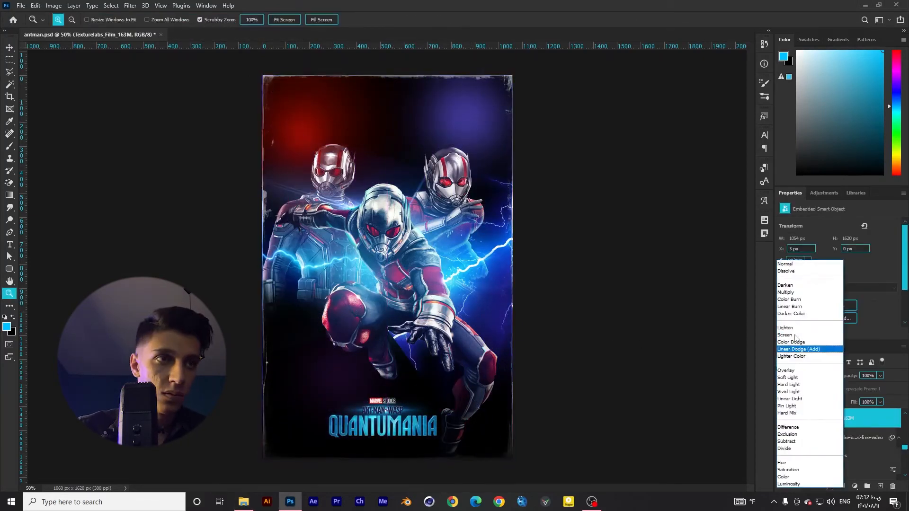
{"action": "left_click", "coordinate": [795, 335]}
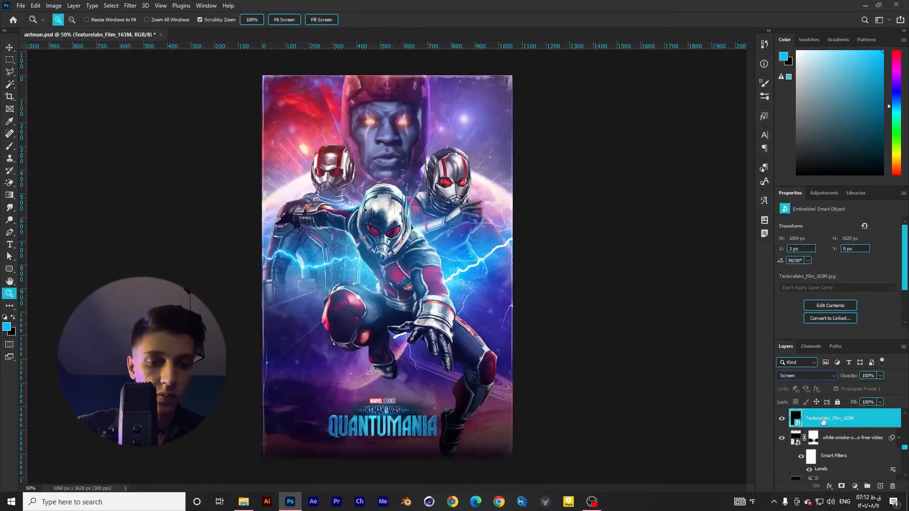
Step: Apply a Levels adjustment to the film texture and fine-tune its fit to the poster's edges
{"action": "key", "text": "ctrl+l"}
{"action": "left_click", "coordinate": [447, 195]}
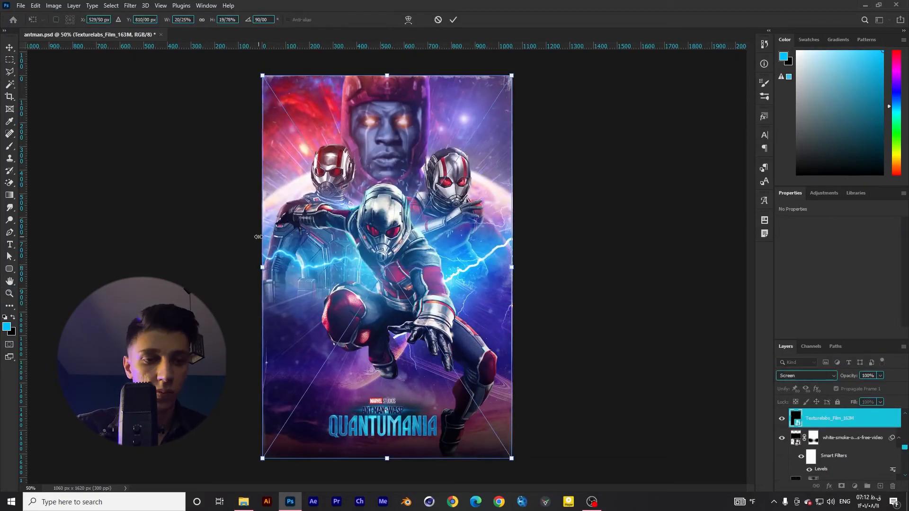
{"action": "key", "text": "Return"}
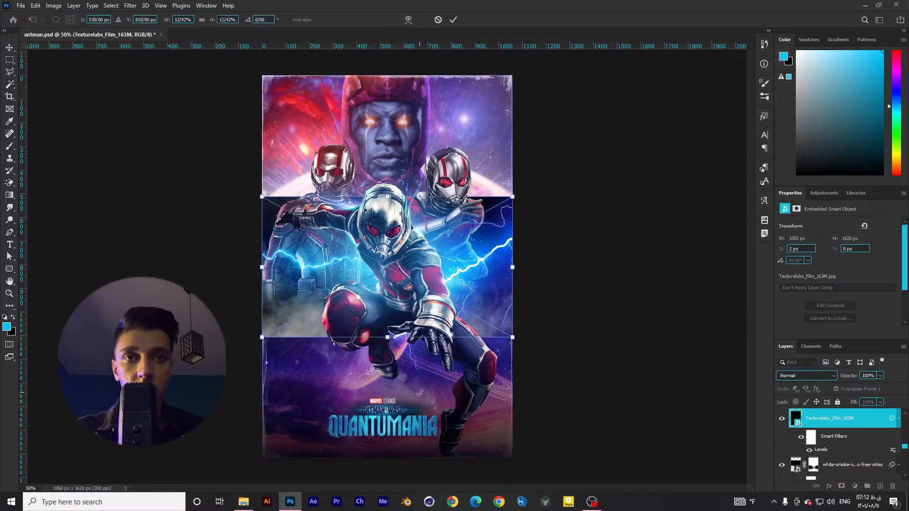
Step: Place the white smoke image over the bottom of the poster and set its blend mode to Screen
{"action": "left_click_drag", "start_coordinate": [451, 303], "coordinate": [456, 419]}
{"action": "key", "text": "Return"}
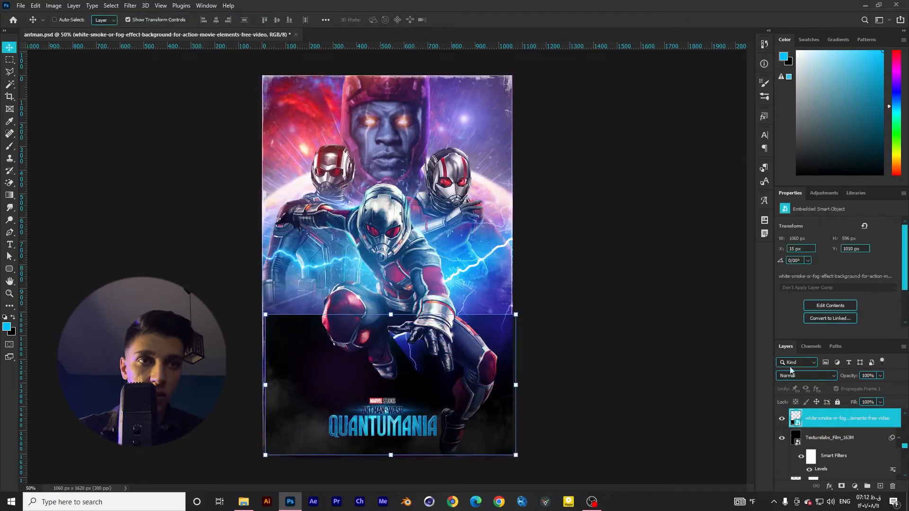
{"action": "left_click", "coordinate": [815, 376]}
{"action": "left_click", "coordinate": [805, 333]}
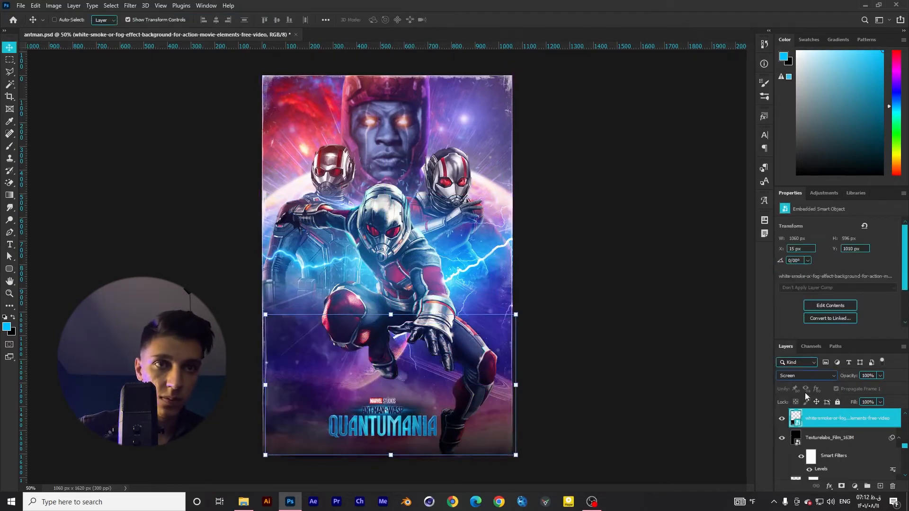
Step: Move the smoke layer directly beneath the title logo layer and enlarge it to 1200 × 675 px across the poster's bottom
{"action": "left_click_drag", "start_coordinate": [819, 423], "coordinate": [841, 442]}
{"action": "left_click_drag", "start_coordinate": [298, 432], "coordinate": [294, 435]}
{"action": "key", "text": "ctrl+t"}
{"action": "left_click_drag", "start_coordinate": [513, 459], "coordinate": [546, 478]}
{"action": "left_click_drag", "start_coordinate": [487, 398], "coordinate": [473, 400]}
{"action": "key", "text": "Return"}
Step: Raise the smoke's black point with Levels, then add a layer mask and brush out part of the smoke with a 400 px black brush
{"action": "key", "text": "ctrl+l"}
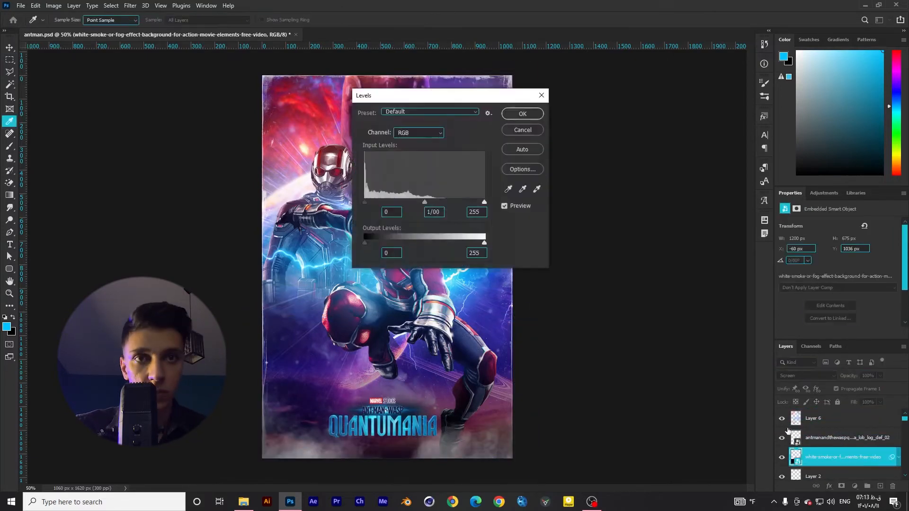
{"action": "left_click_drag", "start_coordinate": [367, 202], "coordinate": [385, 201]}
{"action": "key", "text": "Return"}
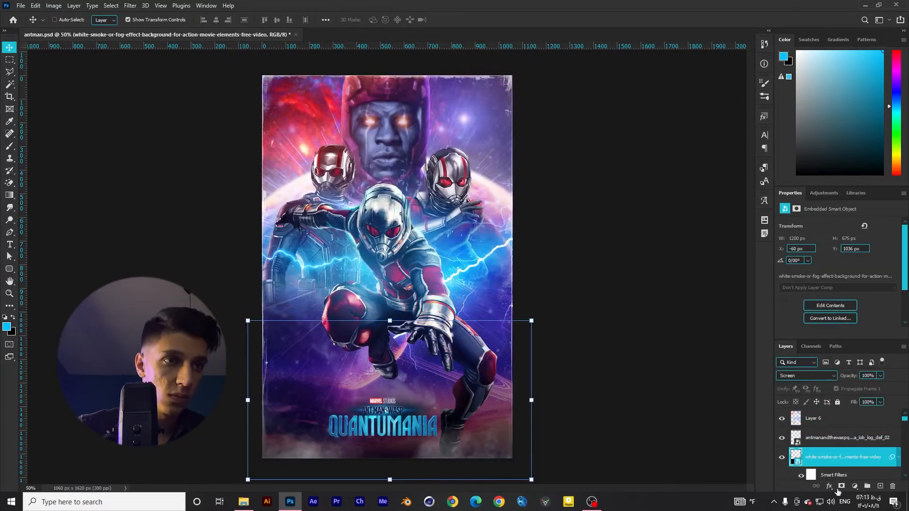
{"action": "left_click", "coordinate": [841, 487]}
{"action": "key", "text": "b"}
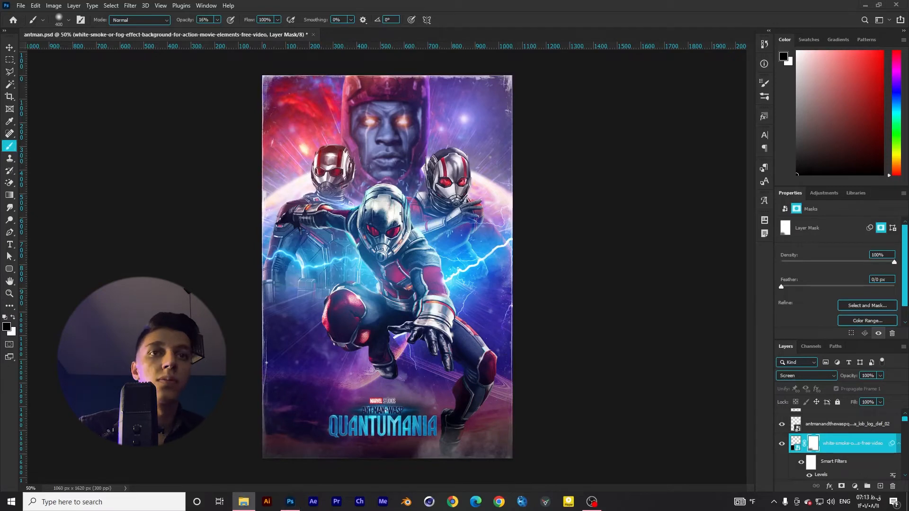
Step: Place the Embers image above the smoke layer, move it to the poster's bottom and set it to Screen
{"action": "left_click_drag", "start_coordinate": [515, 451], "coordinate": [516, 426]}
{"action": "key", "text": "Return"}
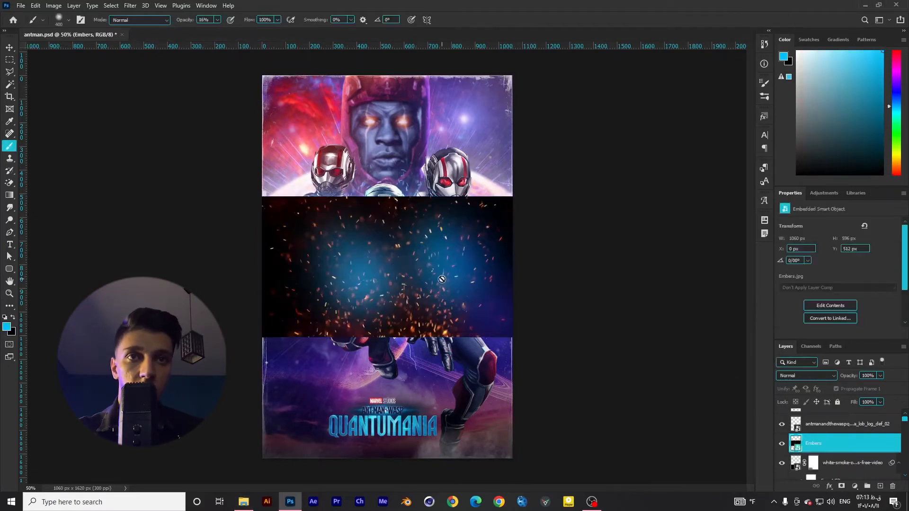
{"action": "left_click", "coordinate": [9, 47]}
{"action": "left_click_drag", "start_coordinate": [409, 287], "coordinate": [418, 415]}
{"action": "left_click", "coordinate": [806, 376]}
{"action": "left_click", "coordinate": [805, 337]}
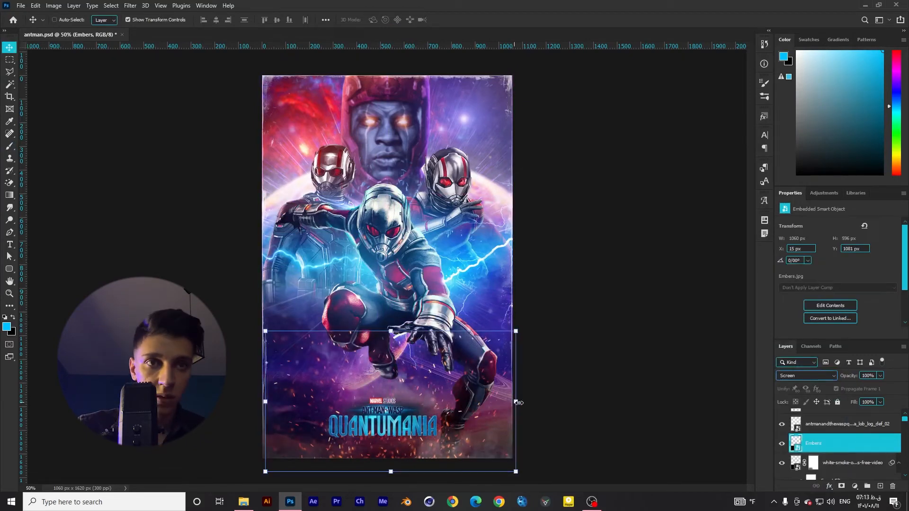
Step: Enlarge the embers to 1190 × 670 px and shift them slightly upward over the poster's bottom
{"action": "left_click_drag", "start_coordinate": [522, 401], "coordinate": [531, 401]}
{"action": "key", "text": "Return"}
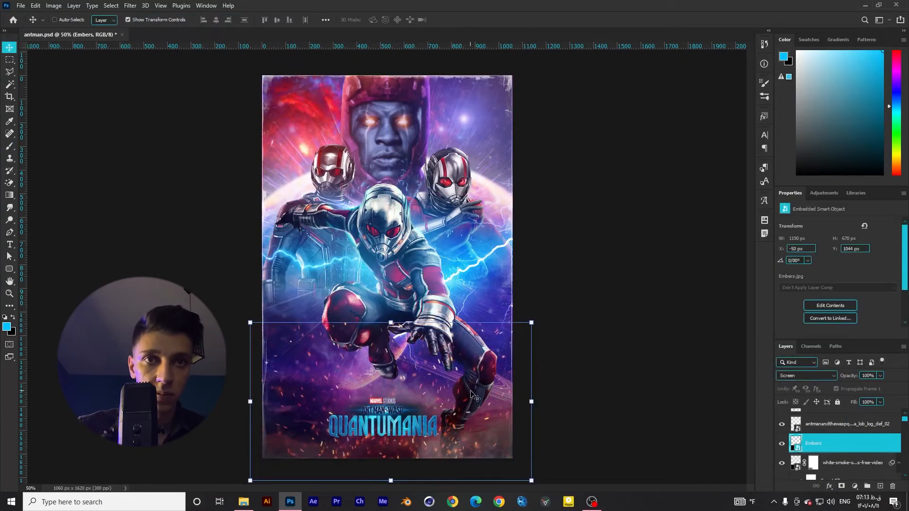
{"action": "left_click_drag", "start_coordinate": [469, 392], "coordinate": [470, 384]}
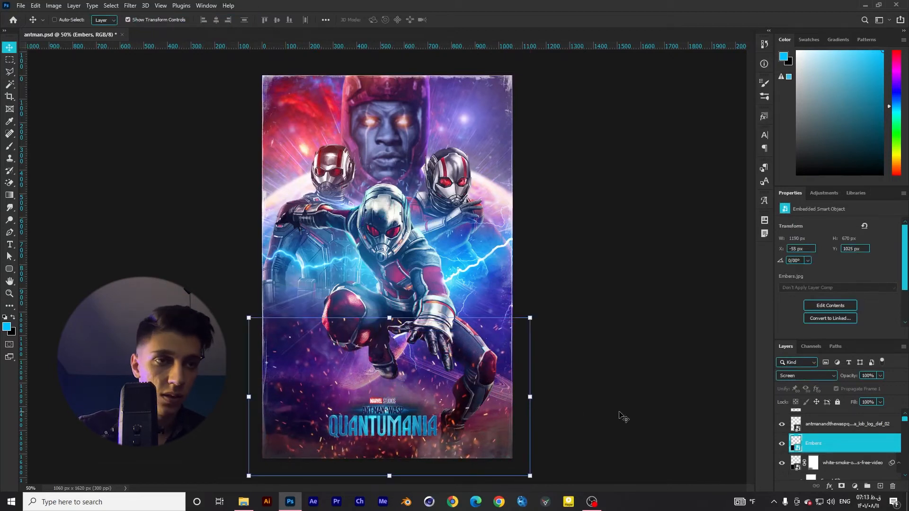
Step: Apply a Levels adjustment to the Embers layer
{"action": "key", "text": "ctrl+l"}
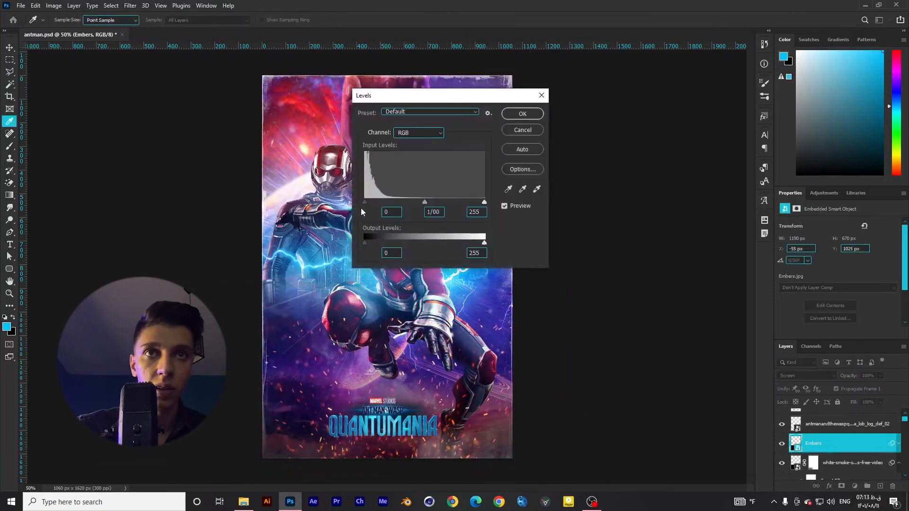
{"action": "key", "text": "Return"}
{"action": "key", "text": "z"}
{"action": "key", "text": "ctrl+minus"}
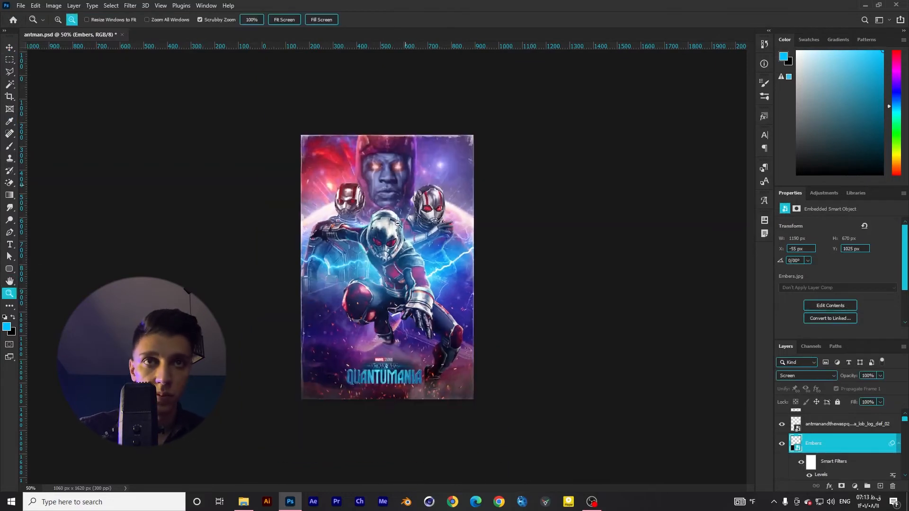
Step: Place the maxresdefault particle image from the file browser, rotate it 90°, enlarge it to 1210 × 2152 px and set it to Screen
{"action": "key", "text": "alt+Tab"}
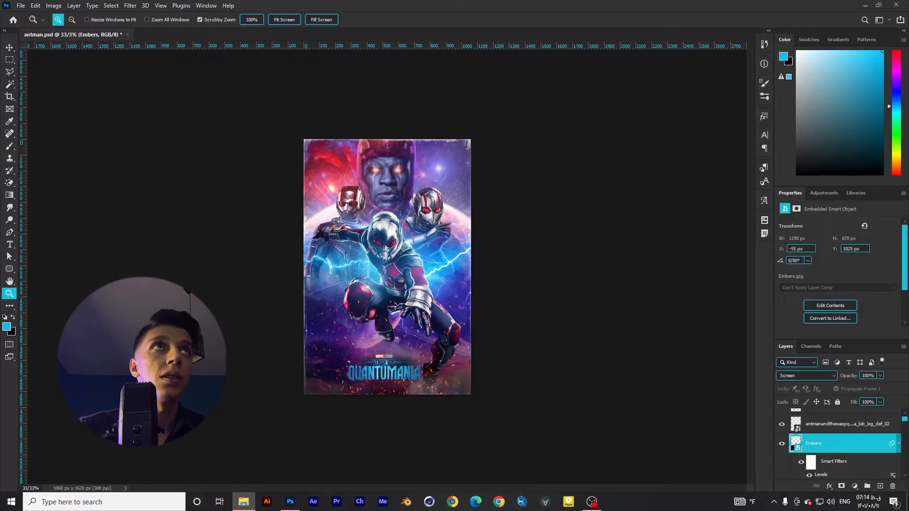
{"action": "left_click_drag", "start_coordinate": [908, 353], "coordinate": [506, 353]}
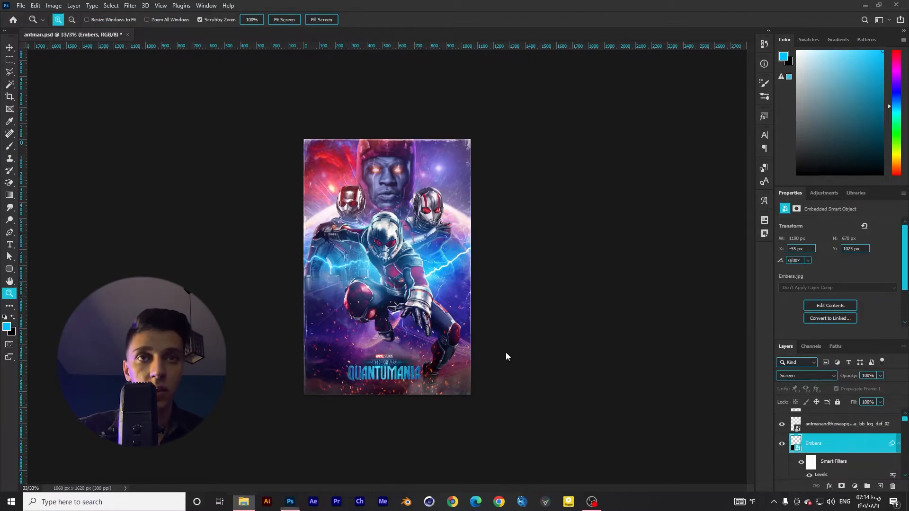
{"action": "left_click_drag", "start_coordinate": [509, 253], "coordinate": [426, 376]}
{"action": "left_click_drag", "start_coordinate": [431, 266], "coordinate": [483, 265]}
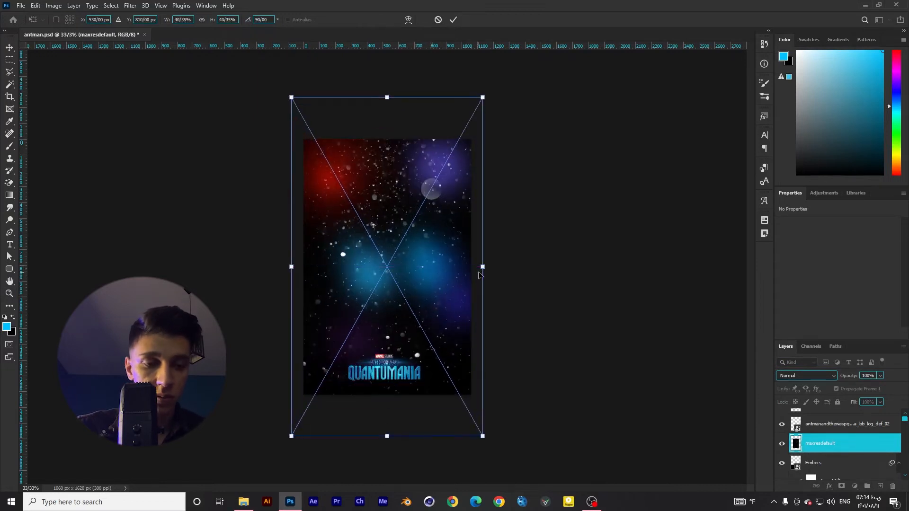
{"action": "key", "text": "Return"}
{"action": "key", "text": "z"}
{"action": "left_click", "coordinate": [811, 375]}
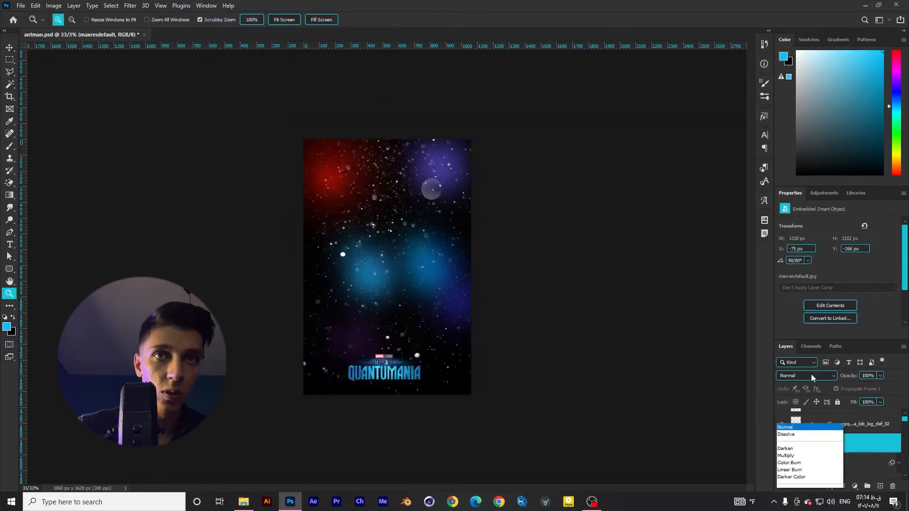
{"action": "left_click", "coordinate": [785, 335]}
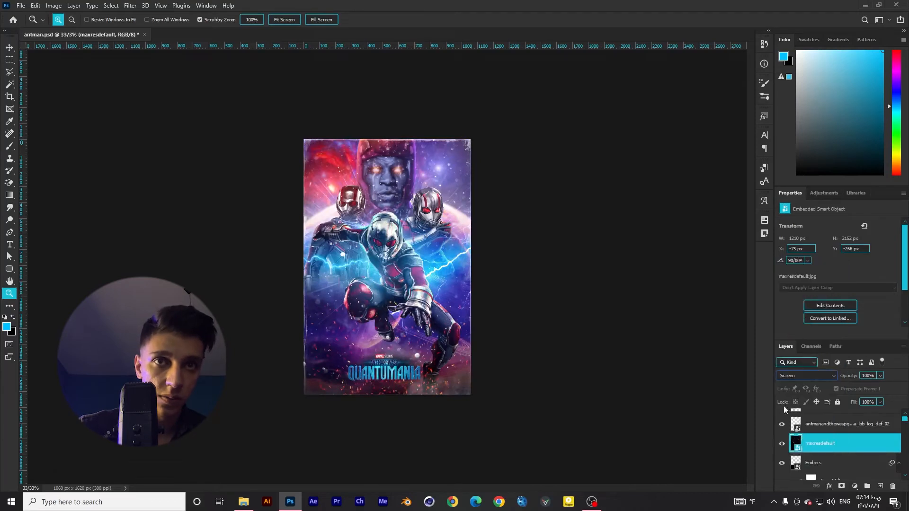
Step: Add a layer mask to the maxresdefault particle layer and invert the mask to black
{"action": "left_click", "coordinate": [841, 486]}
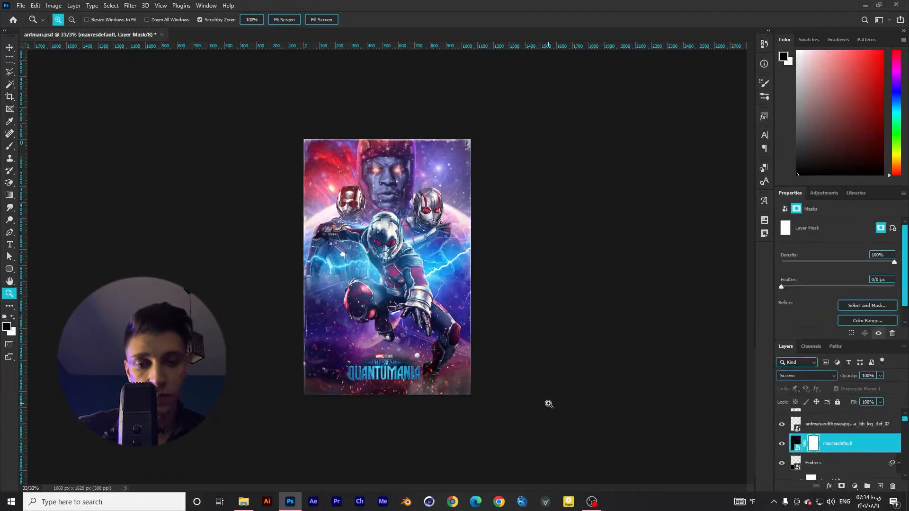
{"action": "key", "text": "ctrl+i"}
{"action": "key", "text": "ctrl+plus"}
{"action": "key", "text": "g"}
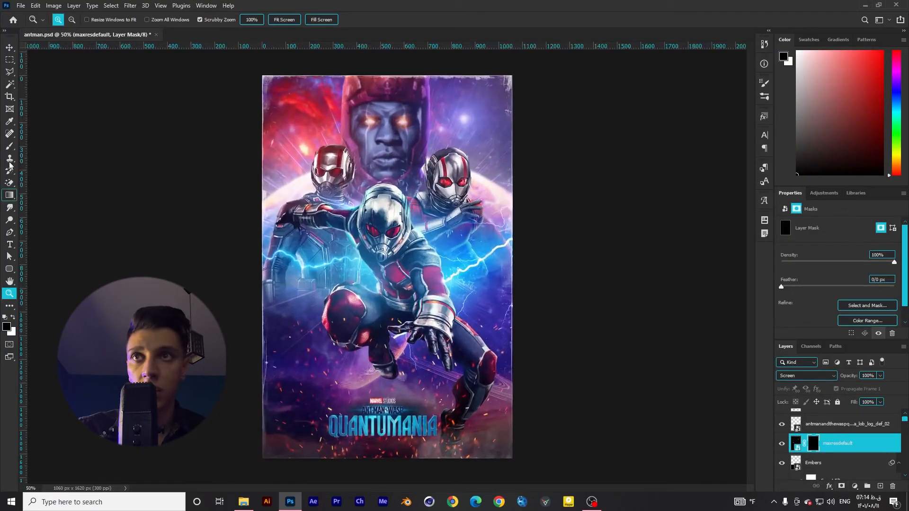
Step: Paint the maxresdefault layer's mask in white with a 16% opacity brush, revealing particles around the front figure's knee and hand
{"action": "left_click", "coordinate": [10, 146]}
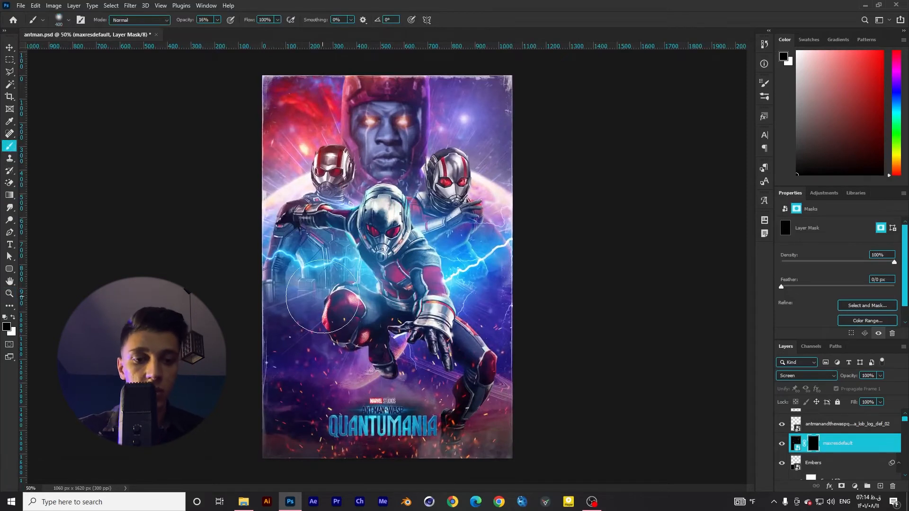
{"action": "left_click", "coordinate": [14, 317]}
{"action": "key", "text": "bracketleft"}
{"action": "mouse_move", "coordinate": [295, 338]}
{"action": "left_mouse_down"}
{"action": "mouse_move", "coordinate": [330, 364]}
{"action": "mouse_move", "coordinate": [297, 318]}
{"action": "mouse_move", "coordinate": [310, 324]}
{"action": "mouse_move", "coordinate": [311, 302]}
{"action": "mouse_move", "coordinate": [297, 291]}
{"action": "mouse_move", "coordinate": [332, 295]}
{"action": "mouse_move", "coordinate": [321, 282]}
{"action": "mouse_move", "coordinate": [298, 279]}
{"action": "mouse_move", "coordinate": [322, 287]}
{"action": "left_mouse_up"}
{"action": "key", "text": "bracketleft"}
{"action": "left_click", "coordinate": [468, 300]}
Step: Reveal more particles over the rear figures and the large face by painting the mask with brush opacity ending at 29%
{"action": "left_click", "coordinate": [217, 19]}
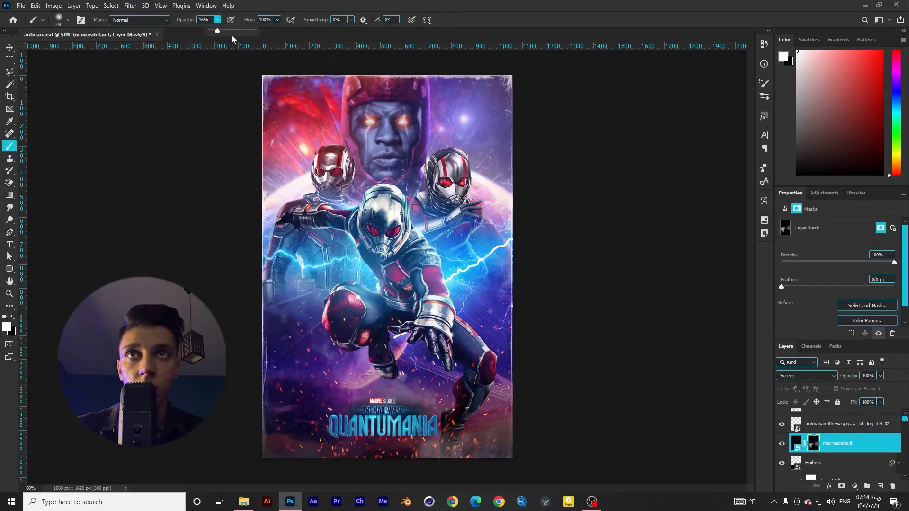
{"action": "left_click", "coordinate": [236, 31]}
{"action": "key", "text": "bracketleft"}
{"action": "left_click_drag", "start_coordinate": [288, 246], "coordinate": [321, 247]}
{"action": "left_click", "coordinate": [217, 20]}
{"action": "left_click", "coordinate": [204, 31]}
{"action": "mouse_move", "coordinate": [378, 142]}
{"action": "left_mouse_down"}
{"action": "mouse_move", "coordinate": [425, 141]}
{"action": "mouse_move", "coordinate": [416, 169]}
{"action": "mouse_move", "coordinate": [341, 199]}
{"action": "mouse_move", "coordinate": [477, 253]}
{"action": "left_mouse_up"}
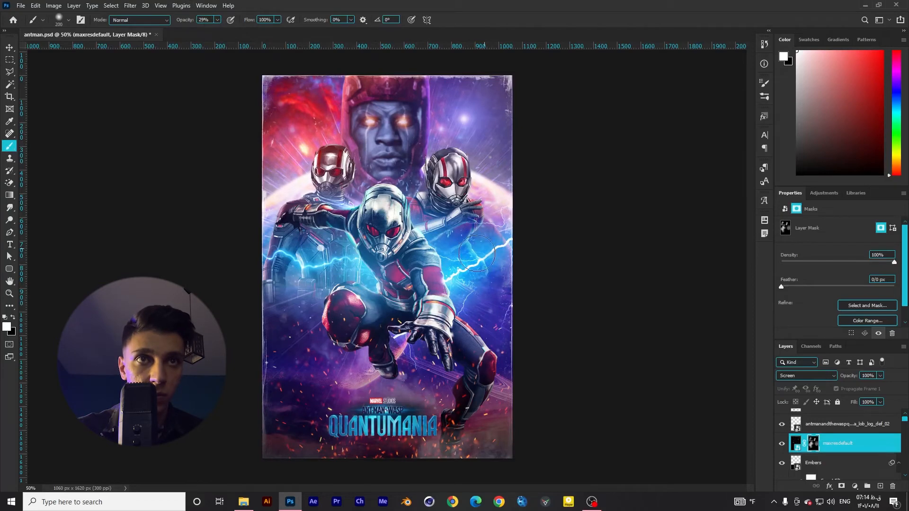
Step: Try the Screen blend mode on the title logo layer and return it to Normal
{"action": "left_click", "coordinate": [800, 427]}
{"action": "left_click", "coordinate": [807, 376]}
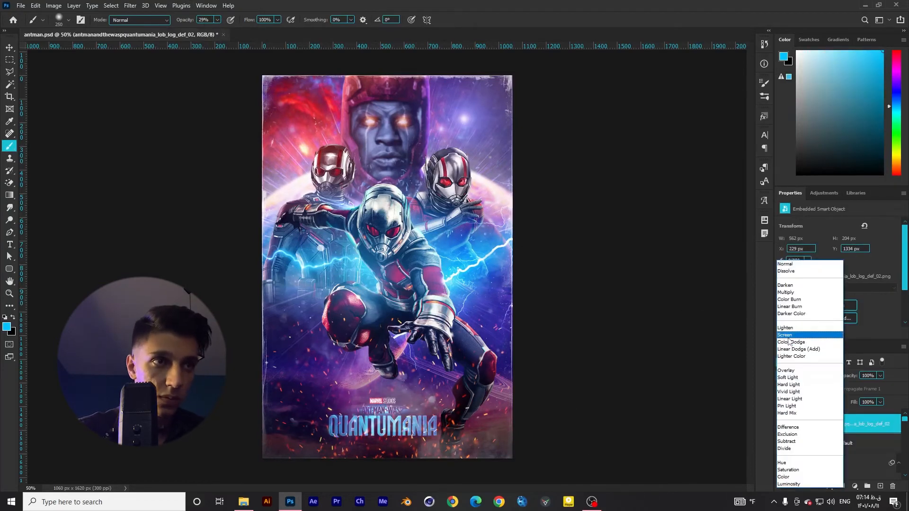
{"action": "left_click", "coordinate": [789, 338]}
{"action": "left_click", "coordinate": [807, 376]}
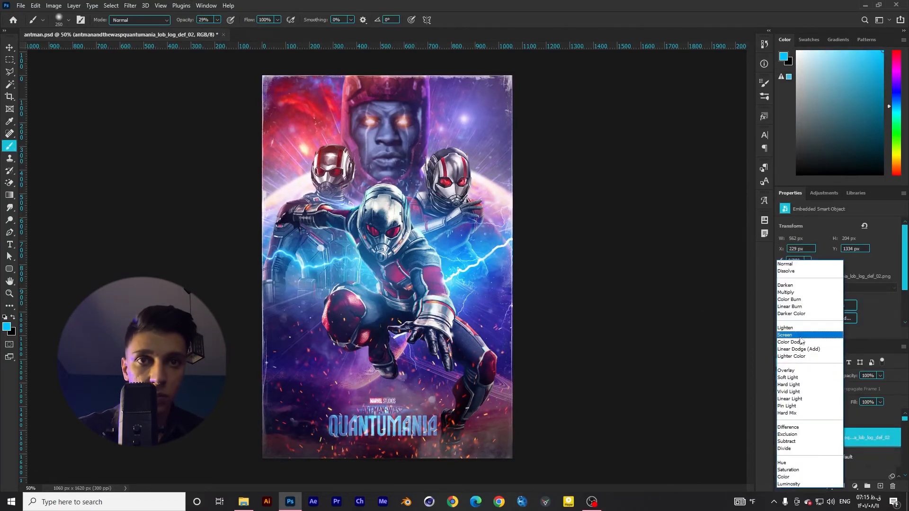
{"action": "left_click", "coordinate": [785, 263]}
Step: Adjust the Blend If sliders in the title logo layer's blending options
{"action": "double_click", "coordinate": [885, 438]}
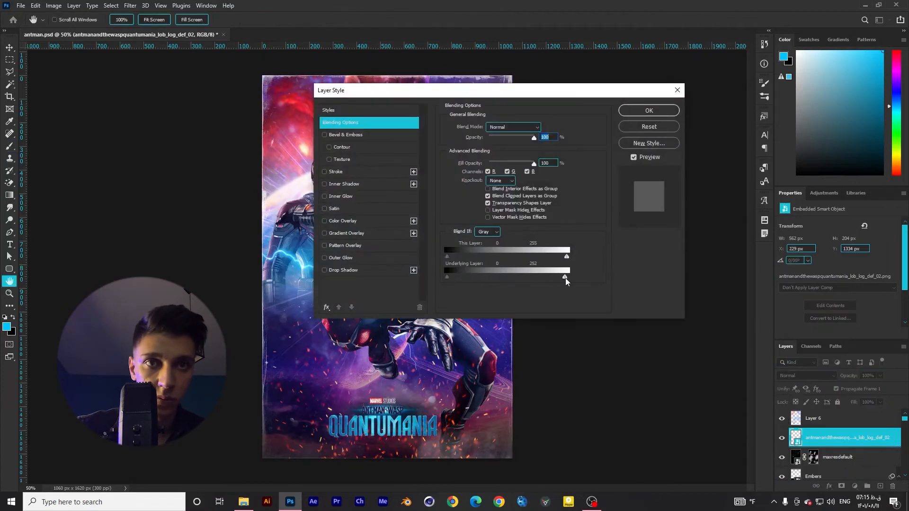
{"action": "left_click_drag", "start_coordinate": [447, 256], "coordinate": [479, 261]}
{"action": "left_click", "coordinate": [649, 110]}
{"action": "left_click", "coordinate": [445, 317], "text": "alt"}
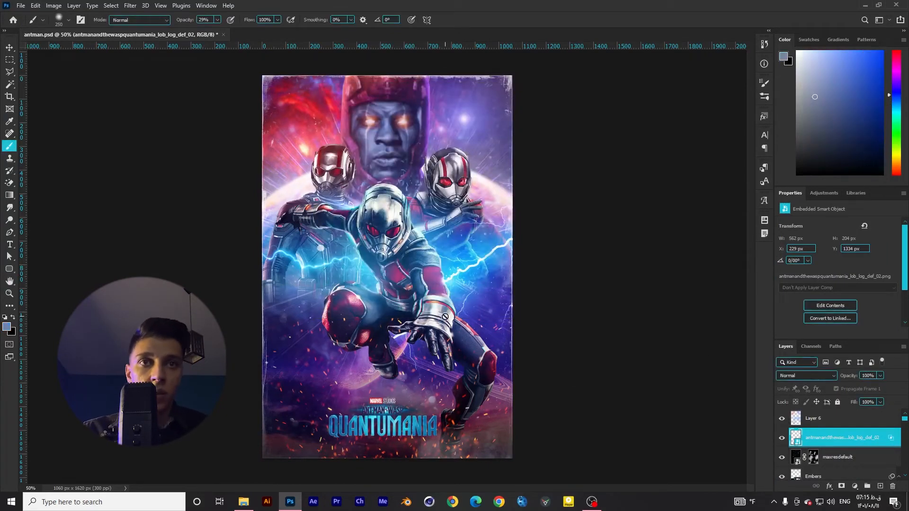
Step: Stamp all visible layers into a new layer above Layer 6 and duplicate it
{"action": "left_click", "coordinate": [9, 60]}
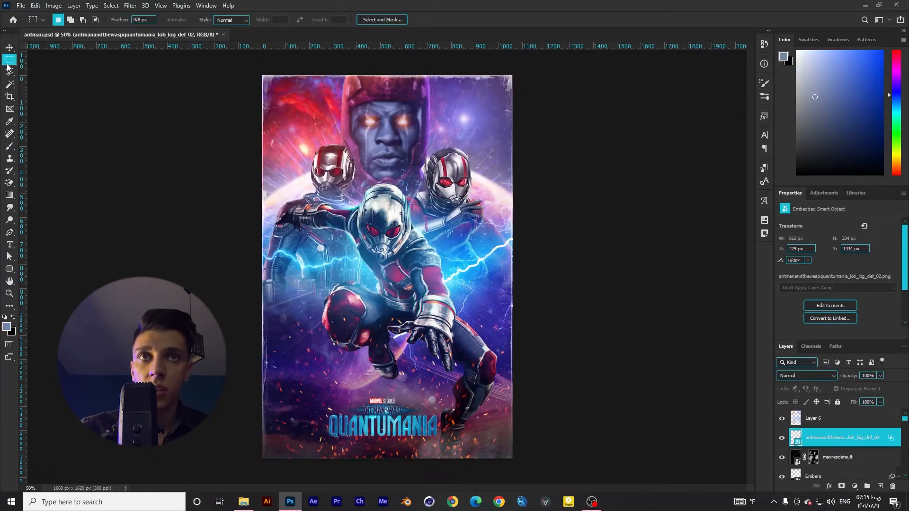
{"action": "left_click", "coordinate": [865, 424]}
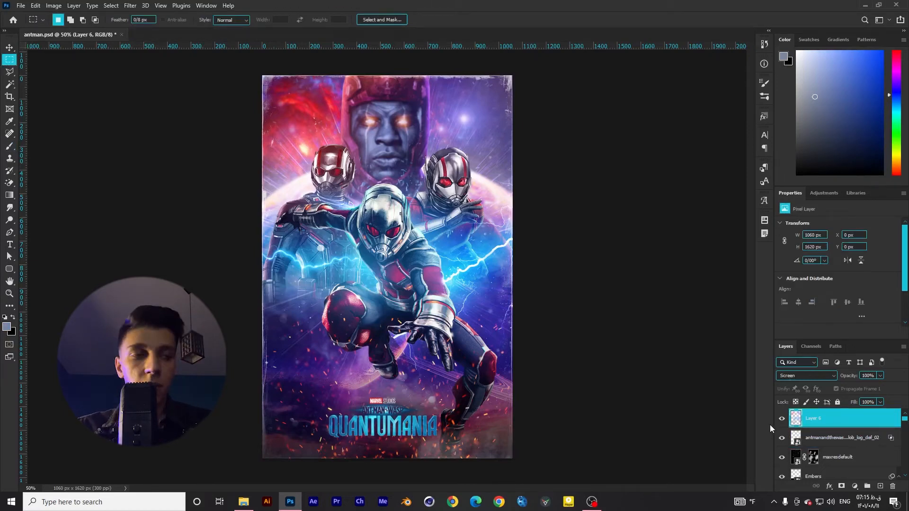
{"action": "key", "text": "ctrl+shift+alt+e"}
{"action": "key", "text": "ctrl+j"}
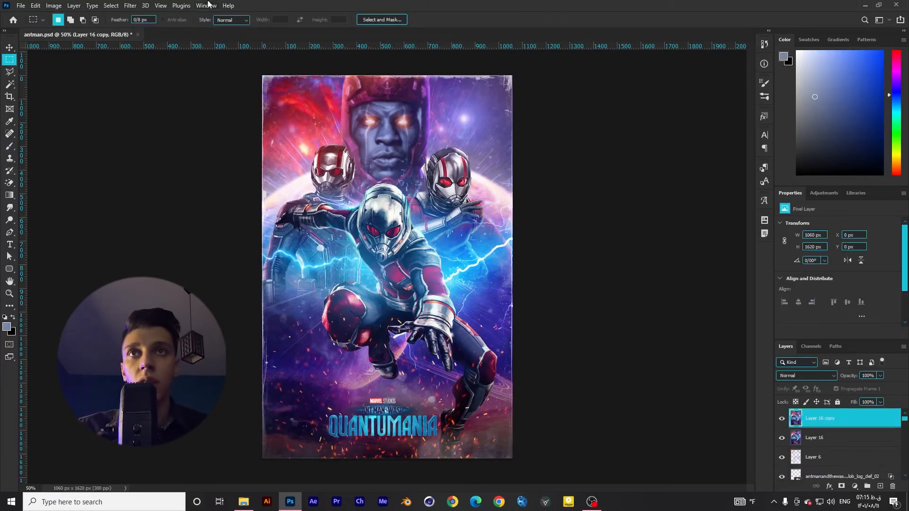
Step: Start a Field Blur on the duplicated stamped layer and add pins on both rear helmets and the large face
{"action": "left_click", "coordinate": [135, 5]}
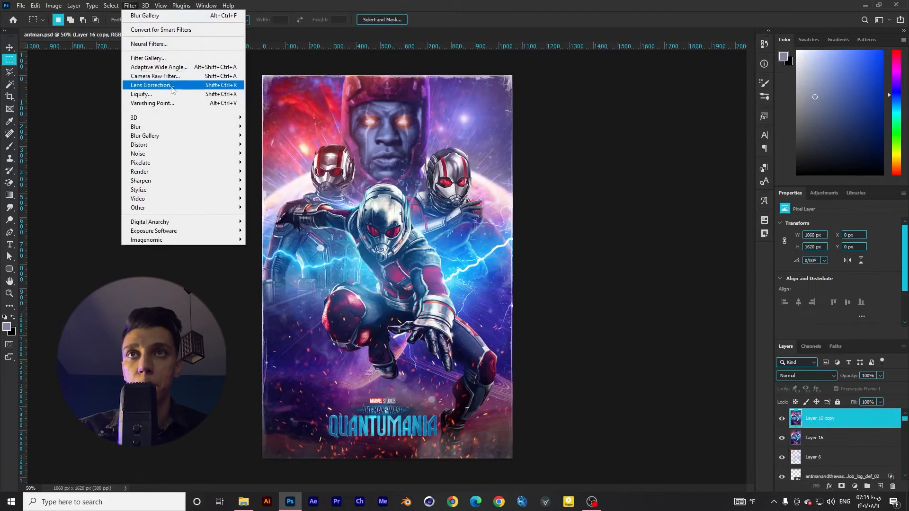
{"action": "mouse_move", "coordinate": [192, 136]}
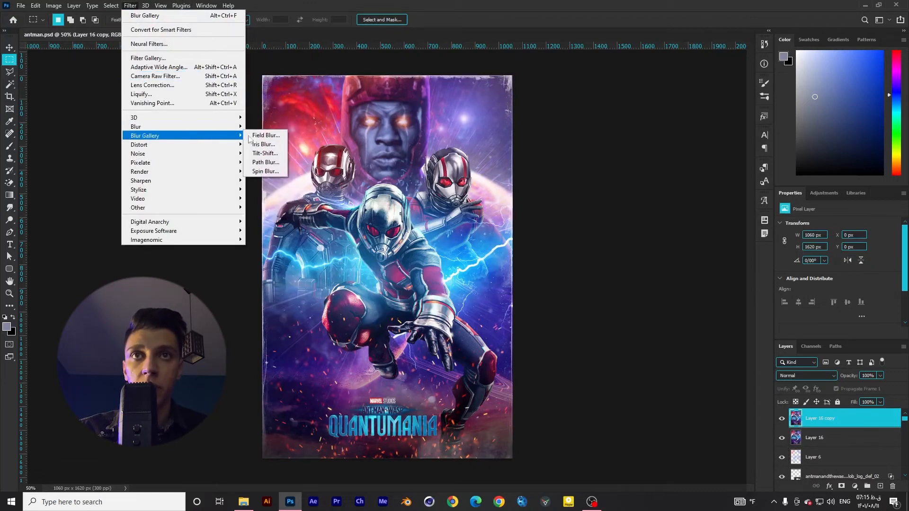
{"action": "left_click", "coordinate": [268, 136]}
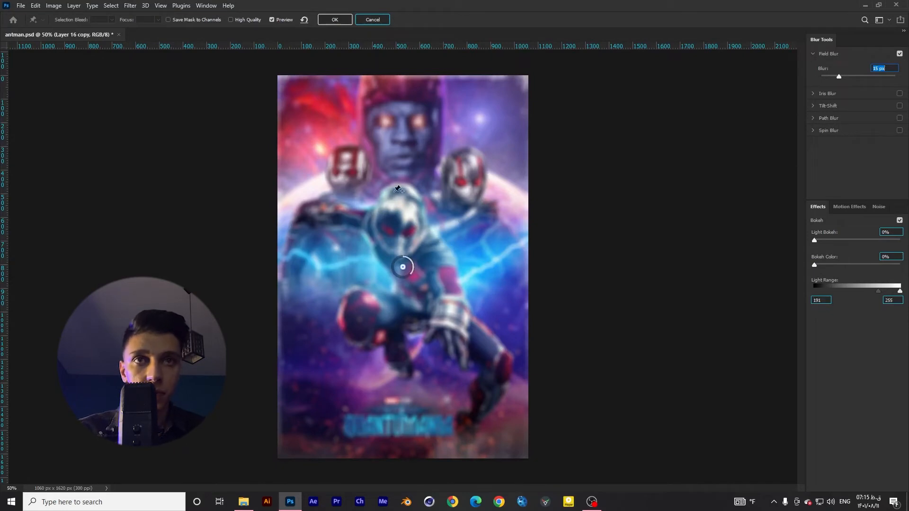
{"action": "left_click", "coordinate": [344, 172]}
{"action": "left_click", "coordinate": [472, 179]}
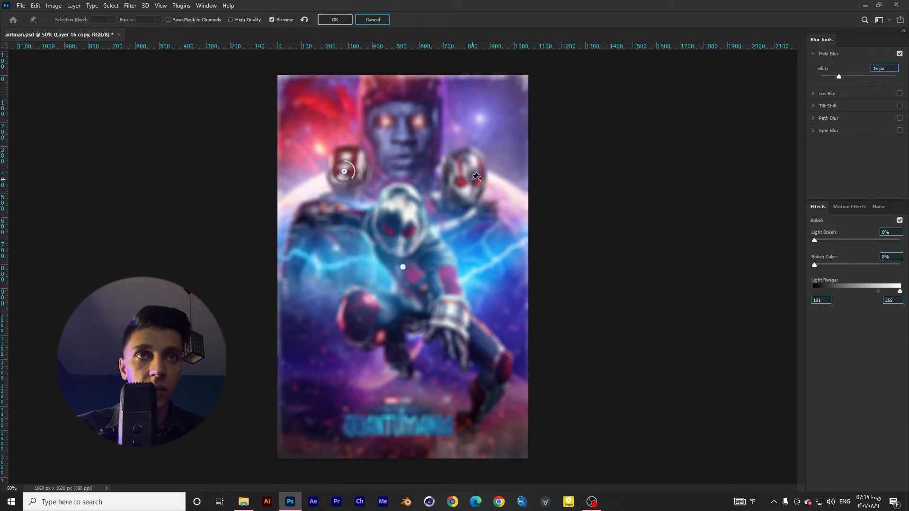
{"action": "left_click", "coordinate": [404, 138]}
{"action": "left_click_drag", "start_coordinate": [404, 137], "coordinate": [395, 139]}
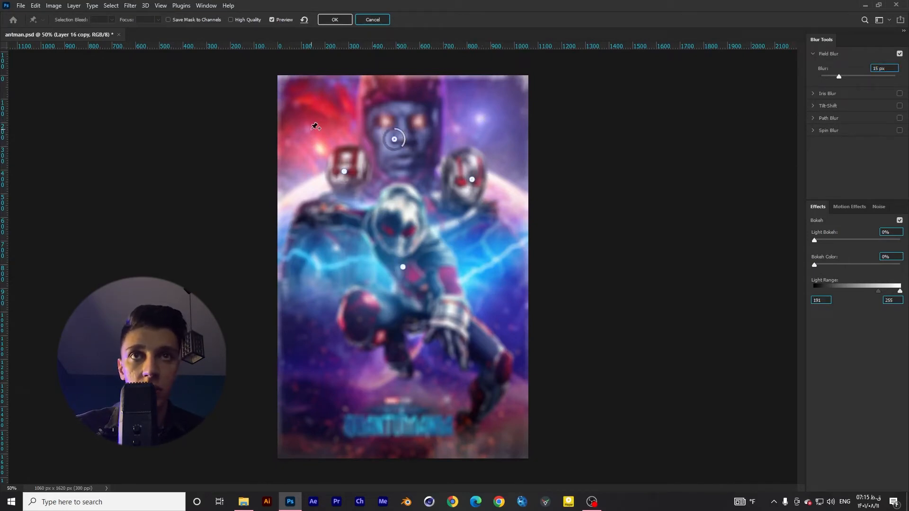
Step: Add Field Blur pins on both upper background corners, the title, the right lightning, the front hand and the area beside the knee
{"action": "left_click", "coordinate": [311, 129]}
{"action": "left_click", "coordinate": [478, 130]}
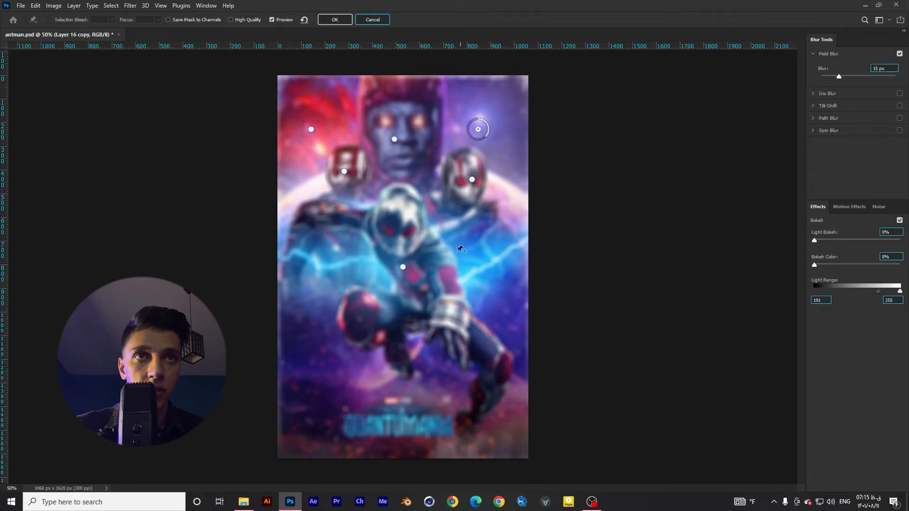
{"action": "left_click", "coordinate": [408, 426]}
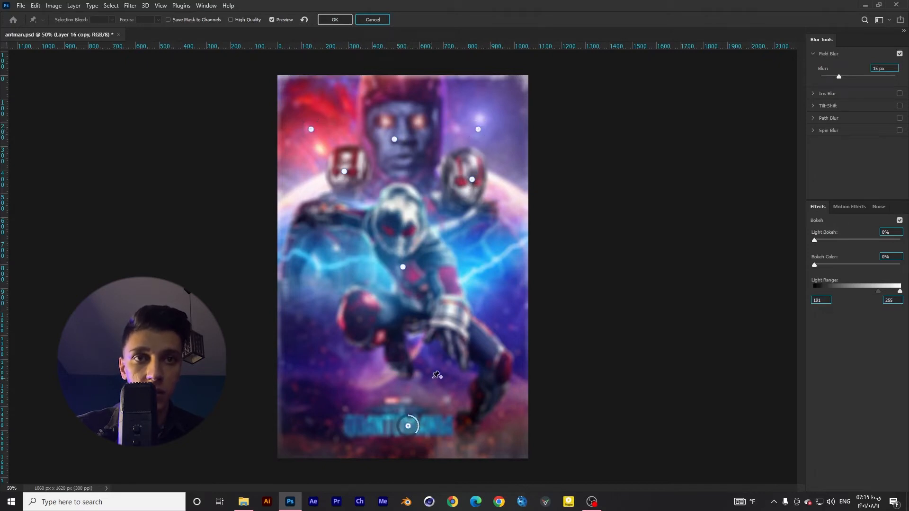
{"action": "left_click", "coordinate": [472, 286]}
{"action": "left_click", "coordinate": [435, 353]}
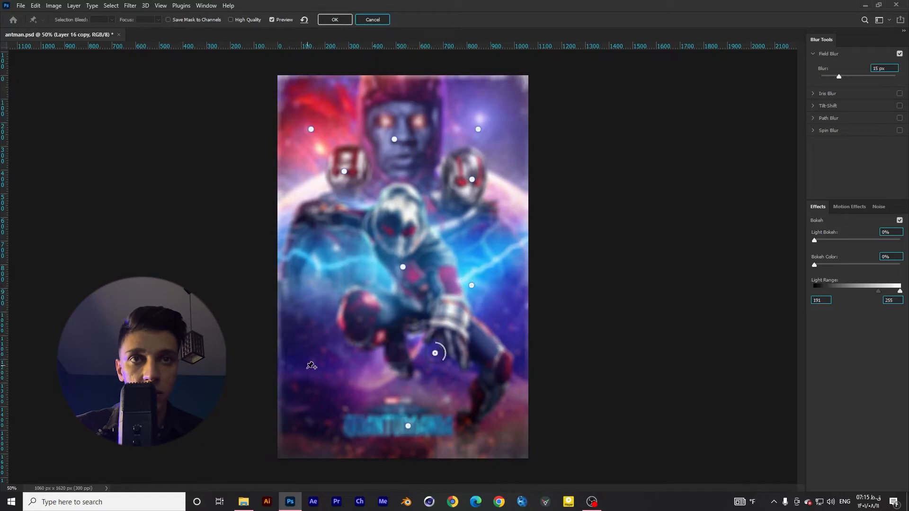
{"action": "left_click", "coordinate": [330, 343]}
Step: Move the central pin onto the front helmet and reduce its blur, set the right helmet to 1 px, and sharpen the large face
{"action": "left_click", "coordinate": [402, 268]}
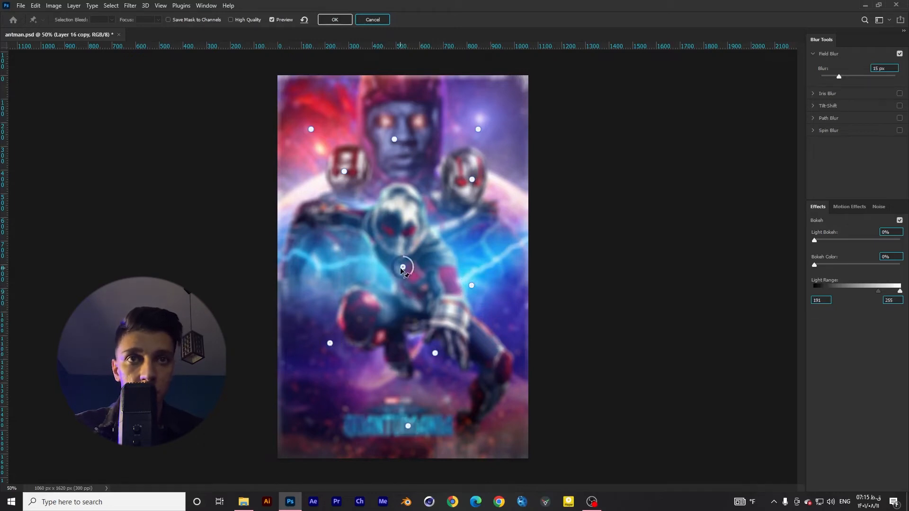
{"action": "left_click_drag", "start_coordinate": [411, 274], "coordinate": [402, 240]}
{"action": "left_click", "coordinate": [473, 181]}
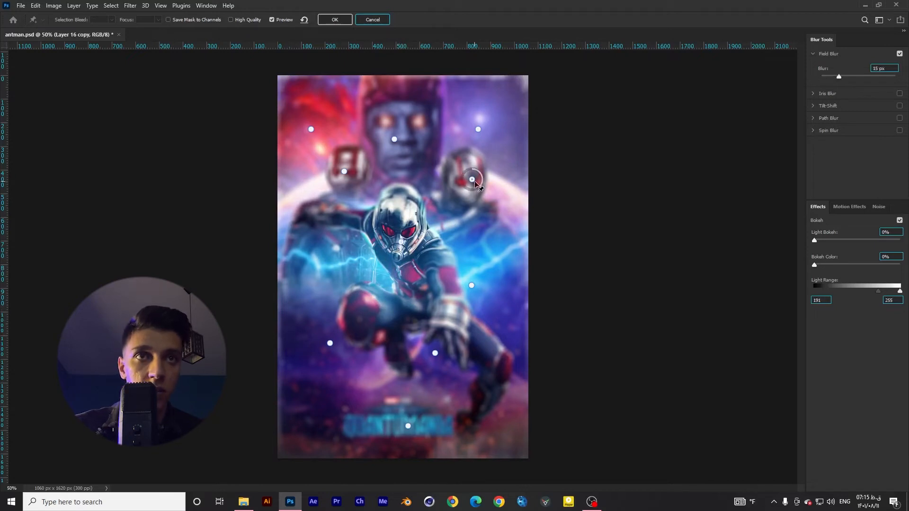
{"action": "left_click_drag", "start_coordinate": [480, 185], "coordinate": [473, 162]}
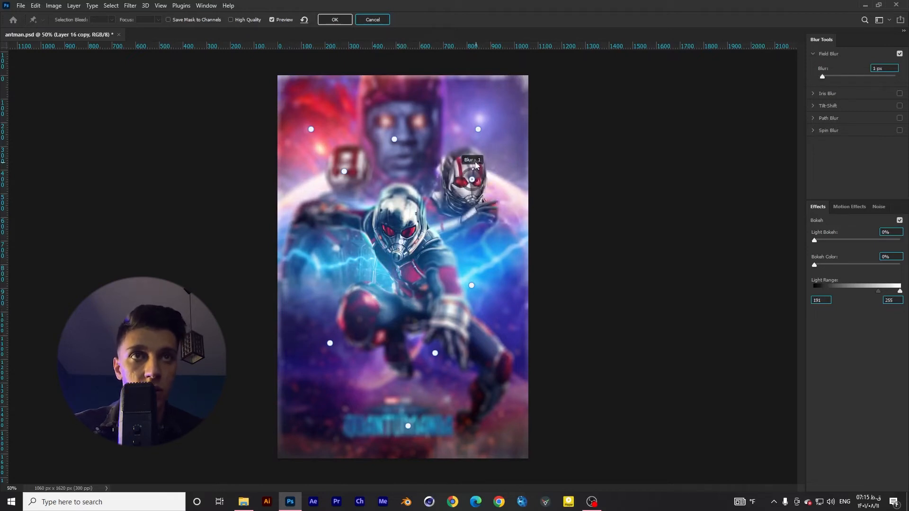
{"action": "left_click", "coordinate": [397, 140]}
{"action": "left_click_drag", "start_coordinate": [398, 137], "coordinate": [401, 128]}
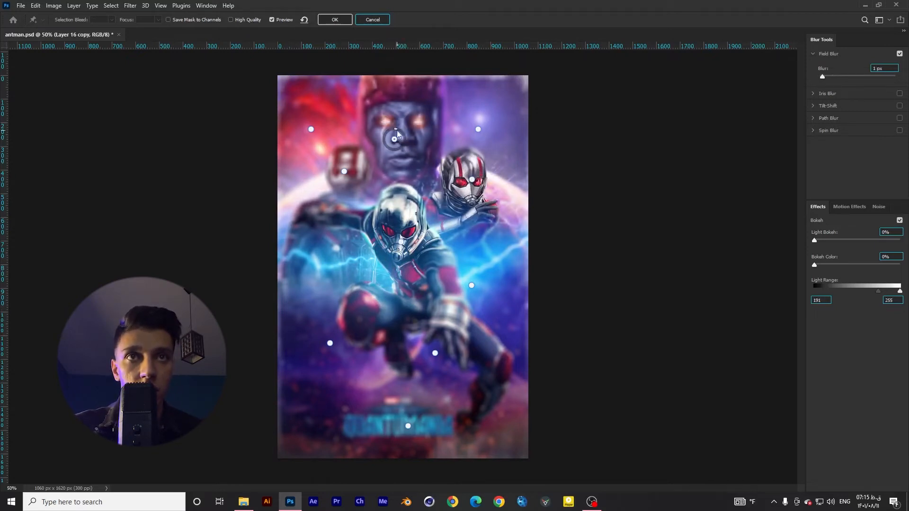
Step: Reduce the blur at the left helmet, both upper background pins and the right lightning pin
{"action": "left_click", "coordinate": [344, 171]}
{"action": "left_click_drag", "start_coordinate": [353, 177], "coordinate": [314, 117]}
{"action": "left_click", "coordinate": [311, 129]}
{"action": "left_click", "coordinate": [478, 129]}
{"action": "left_click_drag", "start_coordinate": [486, 136], "coordinate": [481, 118]}
{"action": "left_click_drag", "start_coordinate": [471, 286], "coordinate": [469, 277]}
{"action": "left_click_drag", "start_coordinate": [477, 283], "coordinate": [470, 266]}
Step: Move the lower-left pin onto the front knee at 5 px blur and add a low-blur pin in the poster's lower-left background
{"action": "left_click_drag", "start_coordinate": [330, 343], "coordinate": [338, 338]}
{"action": "left_click", "coordinate": [309, 392]}
{"action": "left_click_drag", "start_coordinate": [317, 399], "coordinate": [311, 381]}
{"action": "left_click_drag", "start_coordinate": [340, 341], "coordinate": [351, 338]}
{"action": "left_click_drag", "start_coordinate": [357, 340], "coordinate": [353, 324]}
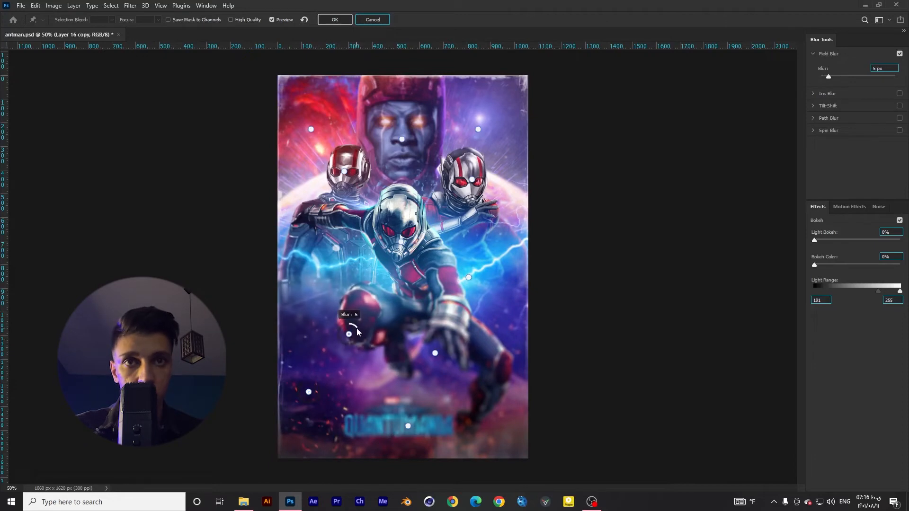
Step: Set the title pin's blur to 1 px and move the pin just above the QUANTUMANIA lettering
{"action": "left_click", "coordinate": [408, 426]}
{"action": "left_click_drag", "start_coordinate": [416, 432], "coordinate": [410, 414]}
{"action": "left_click_drag", "start_coordinate": [408, 427], "coordinate": [406, 408]}
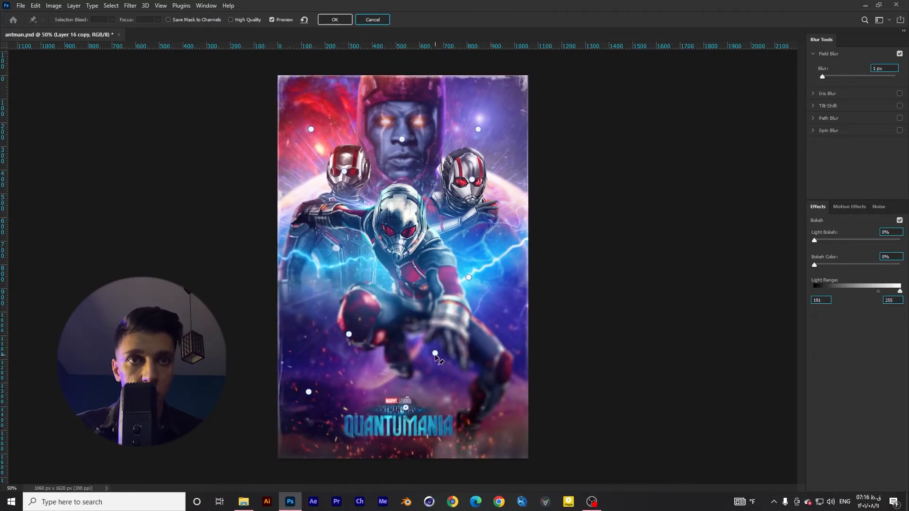
Step: Add blur pins on the front figure's foot and thigh, reduce their blur, and reposition the hand and knee pins
{"action": "left_click_drag", "start_coordinate": [435, 354], "coordinate": [448, 346]}
{"action": "left_click", "coordinate": [474, 422]}
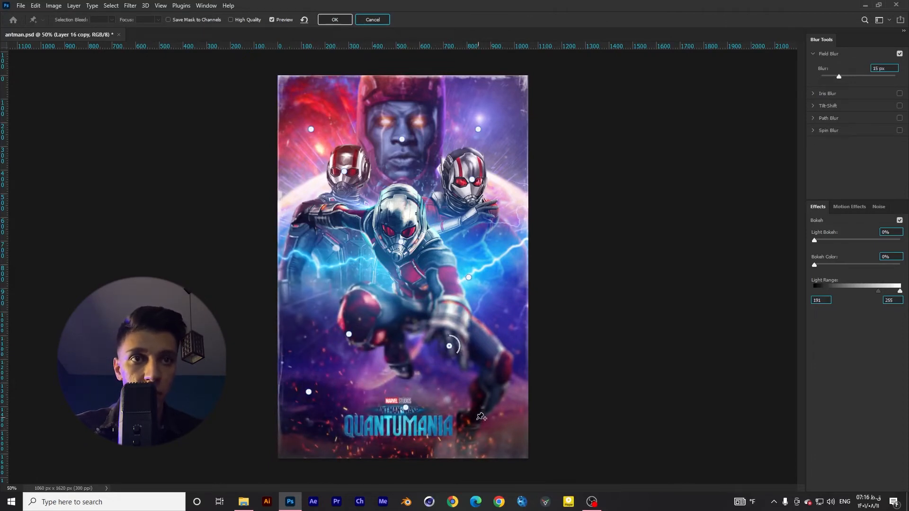
{"action": "left_click_drag", "start_coordinate": [484, 419], "coordinate": [481, 408]}
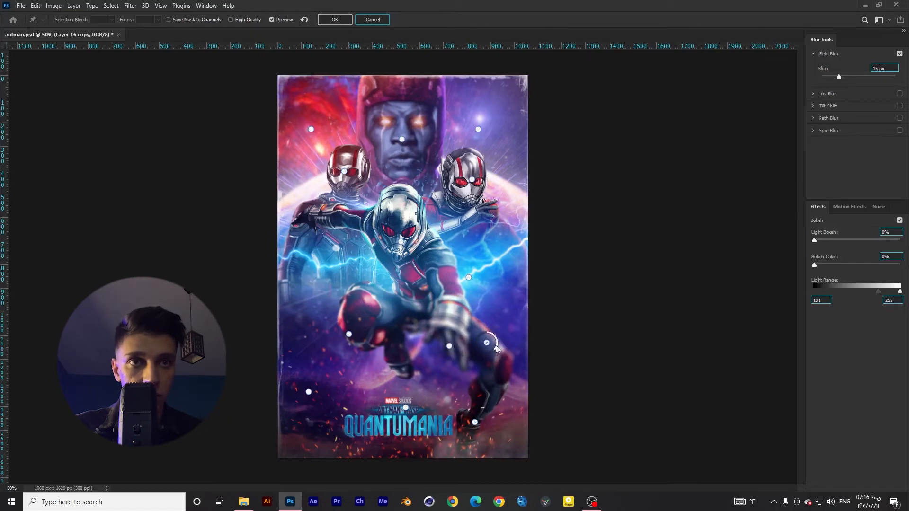
{"action": "left_click_drag", "start_coordinate": [497, 352], "coordinate": [454, 359]}
{"action": "left_click_drag", "start_coordinate": [349, 337], "coordinate": [350, 319]}
Step: Add a 4 px blur pin beside the front figure's chest and apply the Field Blur
{"action": "left_click", "coordinate": [380, 278]}
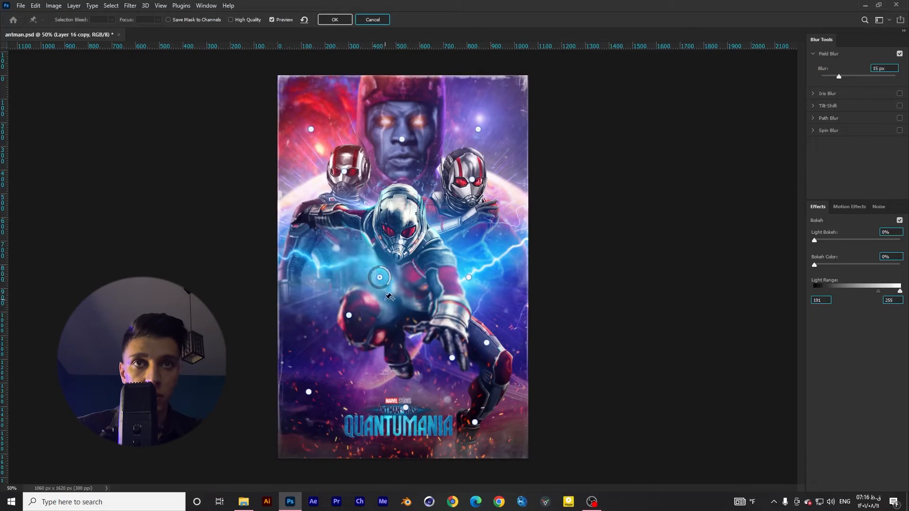
{"action": "left_click_drag", "start_coordinate": [391, 274], "coordinate": [390, 266]}
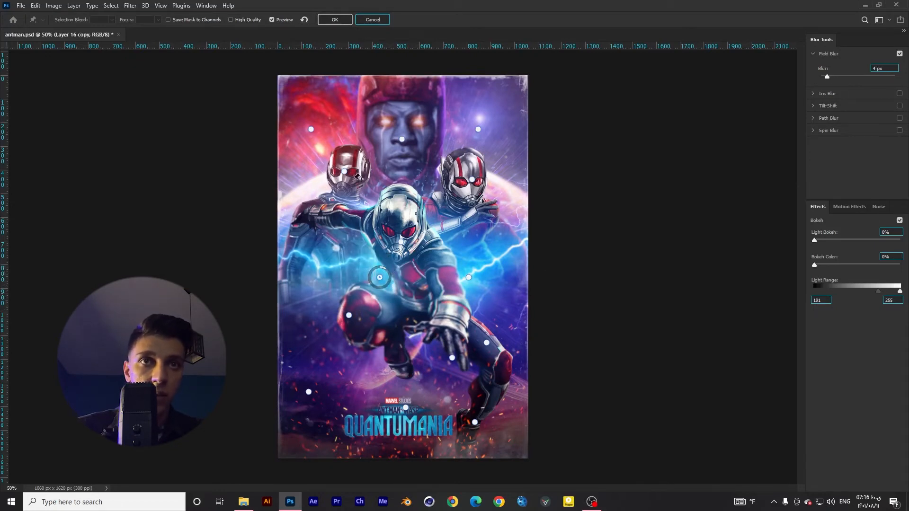
{"action": "left_click", "coordinate": [335, 19]}
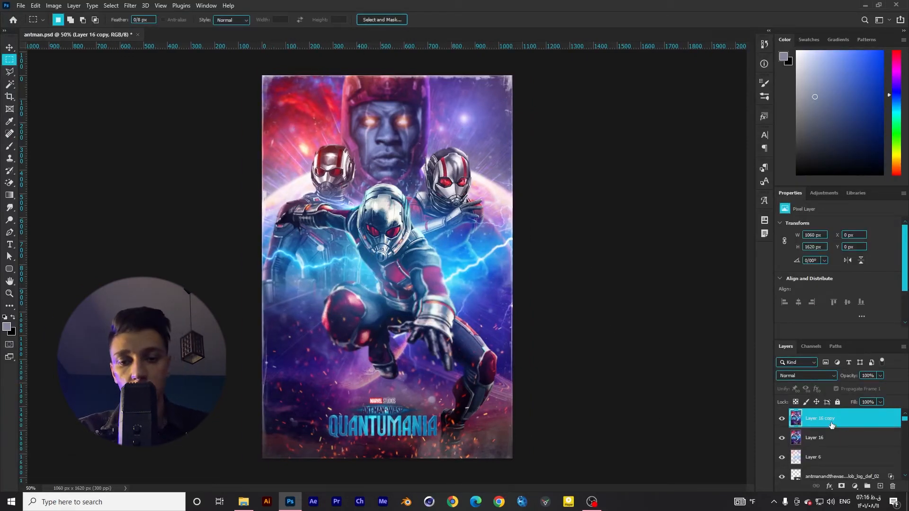
Step: Duplicate the blurred layer and open the Camera Raw Filter on the copy
{"action": "key", "text": "ctrl+j"}
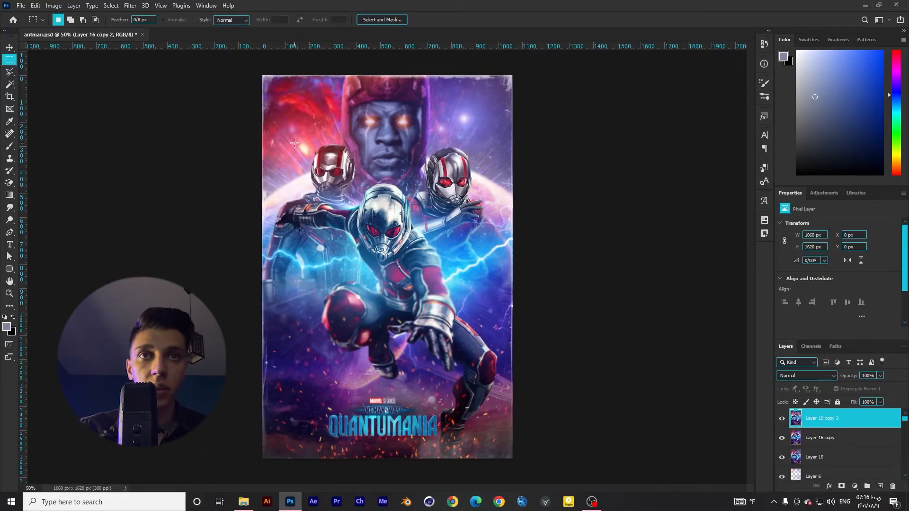
{"action": "left_click", "coordinate": [130, 5]}
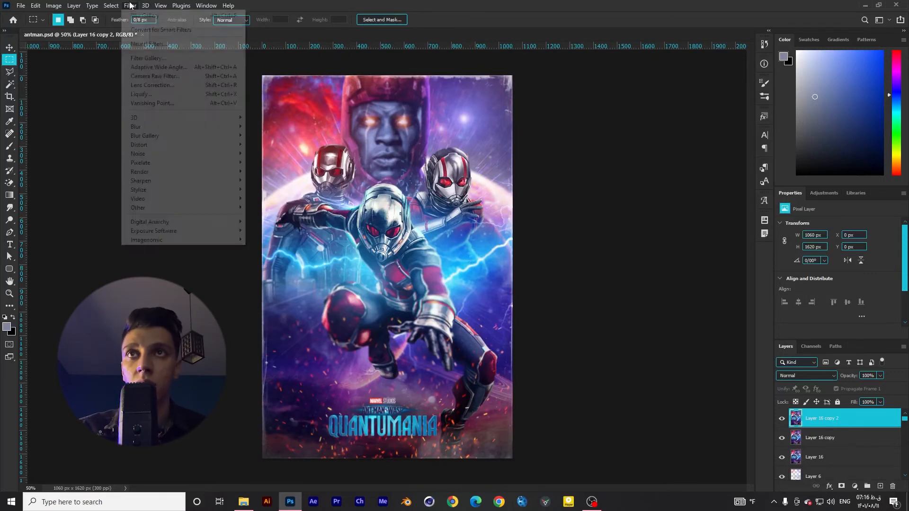
{"action": "left_click", "coordinate": [171, 76]}
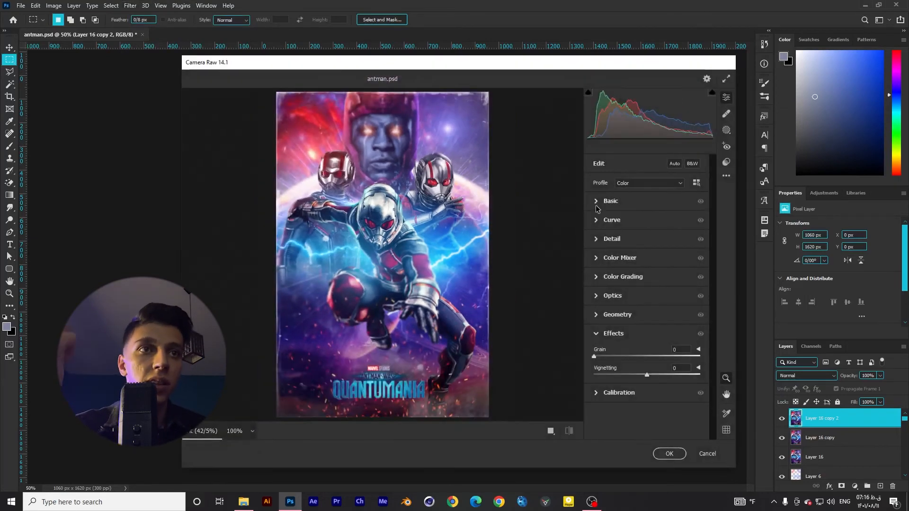
Step: Set Contrast +24, Highlights +15, Shadows -11, Whites +42, Blacks -10, Texture +36, Clarity +29, Dehaze +13 and Vibrance -21 in the Basic adjustments
{"action": "left_click", "coordinate": [598, 204]}
{"action": "left_click_drag", "start_coordinate": [659, 271], "coordinate": [662, 363]}
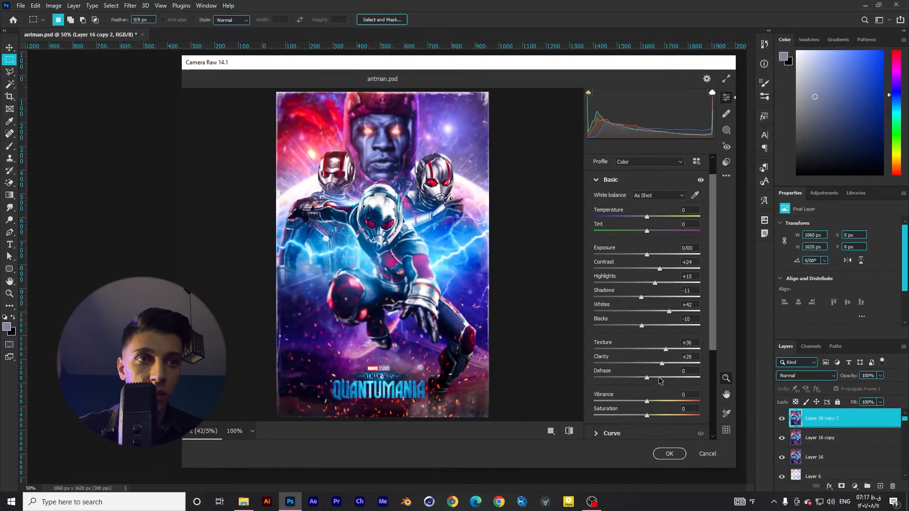
{"action": "left_click", "coordinate": [659, 379]}
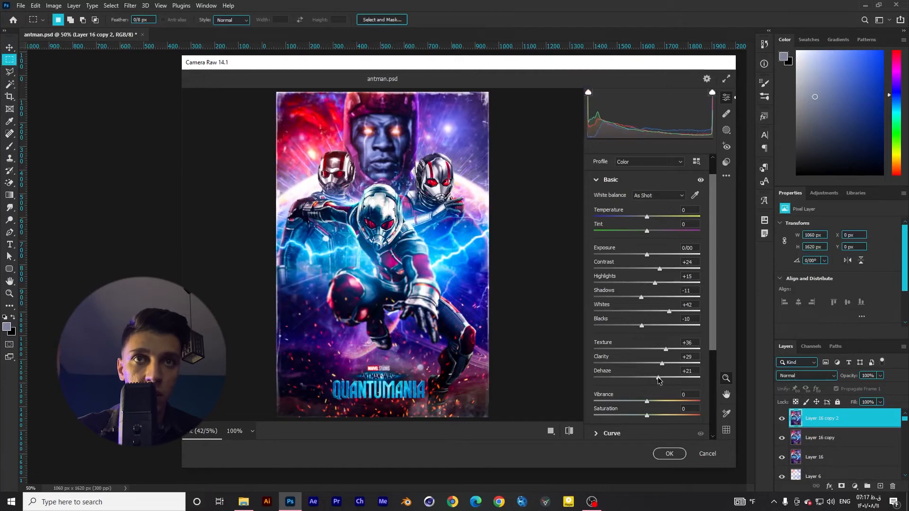
{"action": "left_click_drag", "start_coordinate": [659, 379], "coordinate": [639, 404]}
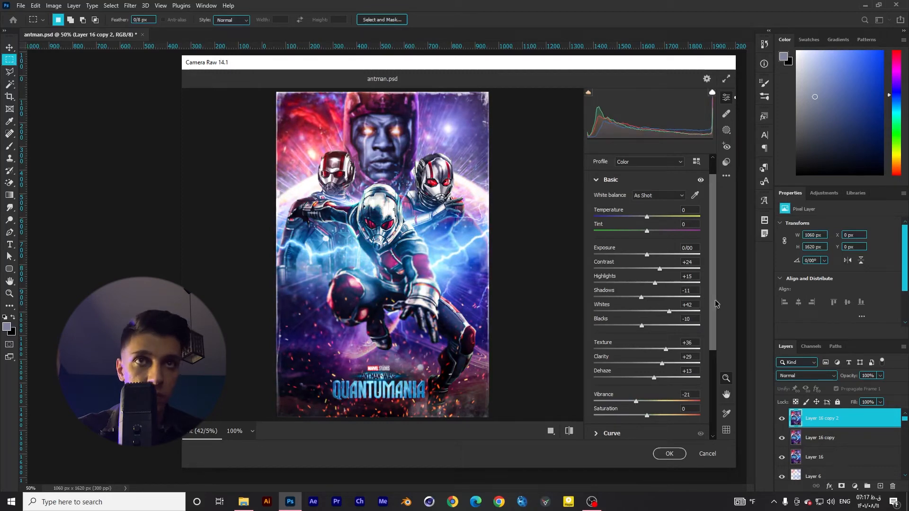
Step: In the Color Mixer, set saturation to Reds +8, Oranges -1, Yellows +5, Aquas -20 and Blues +30, and lower Purples slightly
{"action": "scroll", "coordinate": [716, 304], "scroll_direction": "down", "scroll_amount": 5}
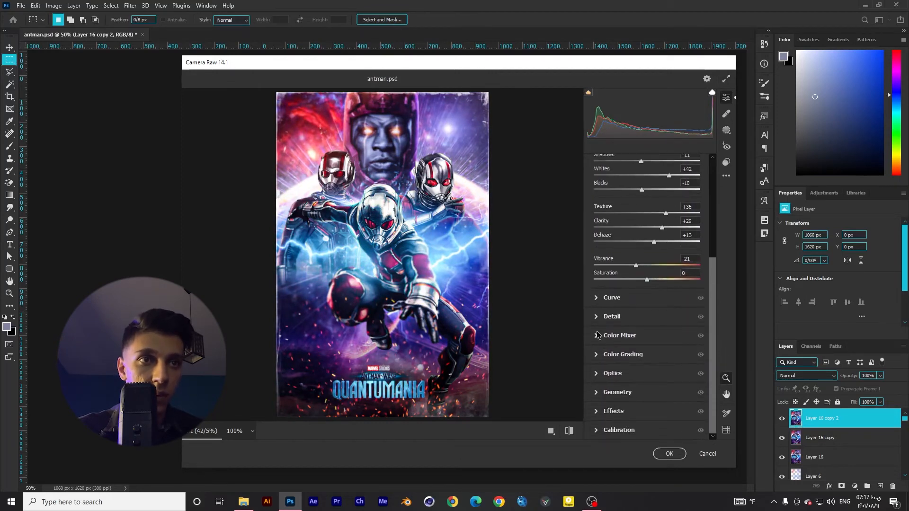
{"action": "left_click", "coordinate": [596, 336]}
{"action": "left_click_drag", "start_coordinate": [646, 313], "coordinate": [664, 392]}
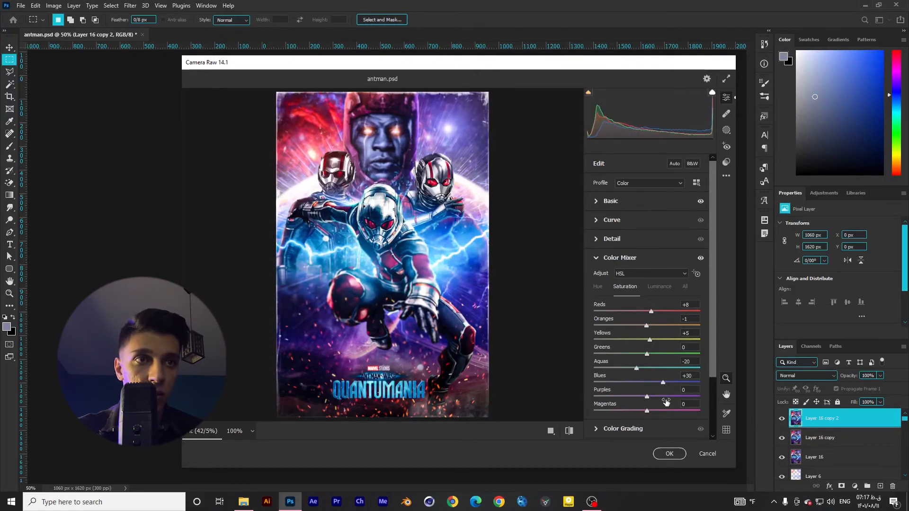
{"action": "left_click", "coordinate": [647, 392]}
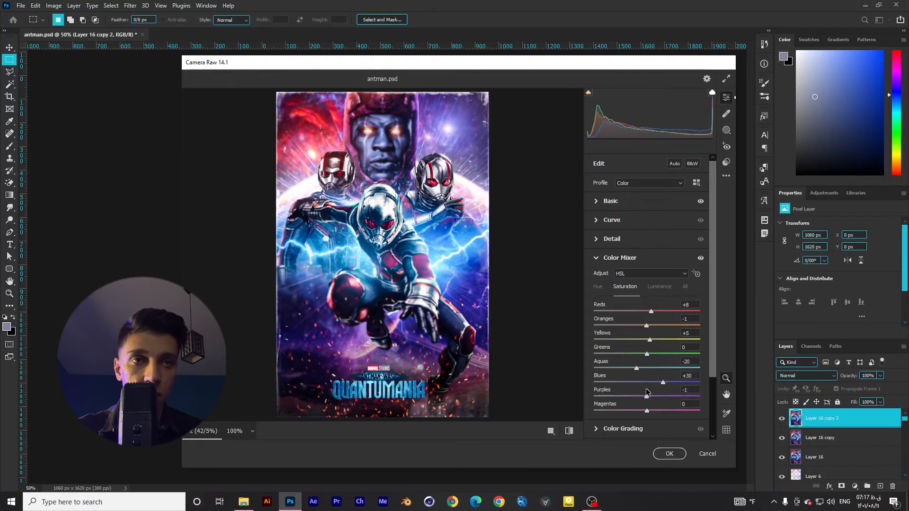
{"action": "mouse_move", "coordinate": [646, 410]}
{"action": "left_mouse_down"}
{"action": "mouse_move", "coordinate": [665, 411]}
{"action": "mouse_move", "coordinate": [653, 414]}
{"action": "mouse_move", "coordinate": [659, 397]}
{"action": "mouse_move", "coordinate": [612, 396]}
{"action": "mouse_move", "coordinate": [662, 395]}
{"action": "mouse_move", "coordinate": [639, 397]}
{"action": "left_mouse_up"}
Step: Set the Color Mixer hues to Reds -18, Oranges +29, Blues -21, Purples -8 and Magentas +1, and fine-tune the luminance
{"action": "left_click", "coordinate": [599, 288]}
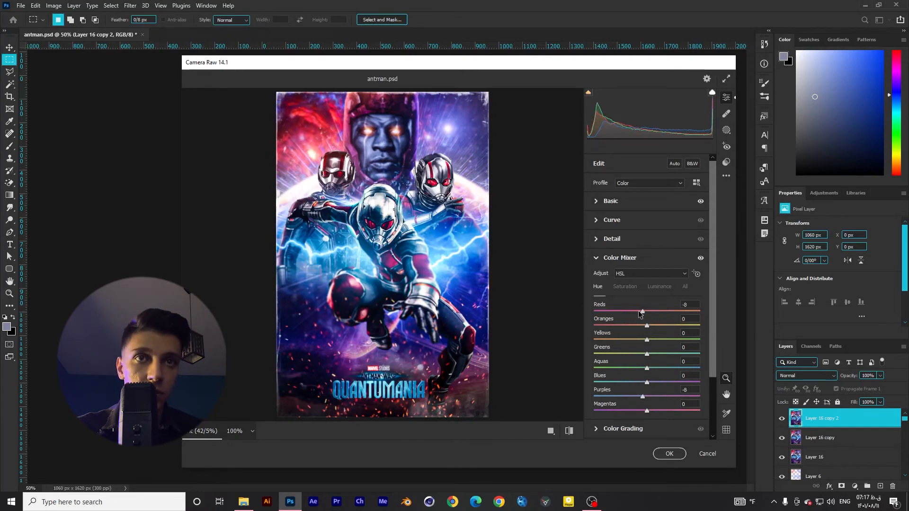
{"action": "left_click_drag", "start_coordinate": [647, 311], "coordinate": [662, 325]}
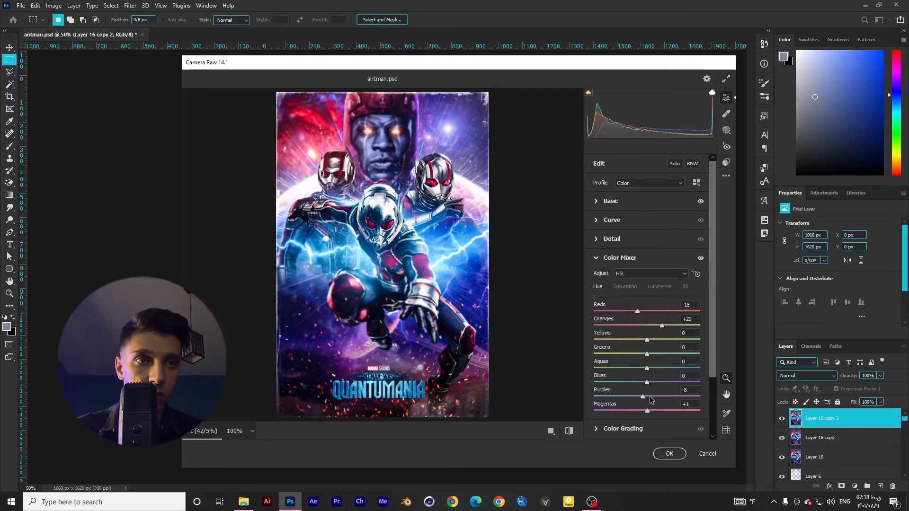
{"action": "mouse_move", "coordinate": [649, 384]}
{"action": "left_mouse_down"}
{"action": "mouse_move", "coordinate": [615, 384]}
{"action": "mouse_move", "coordinate": [637, 384]}
{"action": "left_mouse_up"}
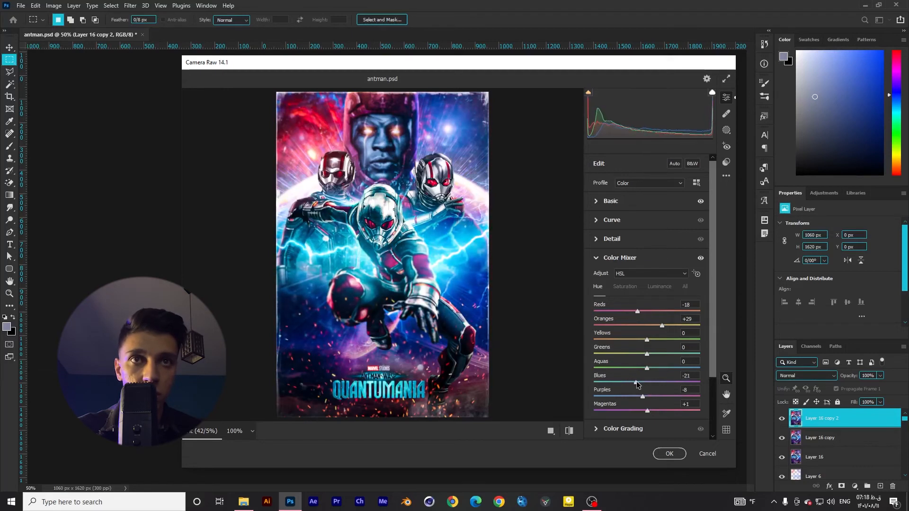
{"action": "left_click", "coordinate": [659, 290]}
{"action": "mouse_move", "coordinate": [647, 311]}
{"action": "left_mouse_down"}
{"action": "mouse_move", "coordinate": [632, 314]}
{"action": "mouse_move", "coordinate": [641, 316]}
{"action": "left_mouse_up"}
Step: Color grade the shadows magenta at hue 293, saturation 17, the highlights green at hue 97, saturation 39, and the midtones slightly blue
{"action": "left_click", "coordinate": [624, 429]}
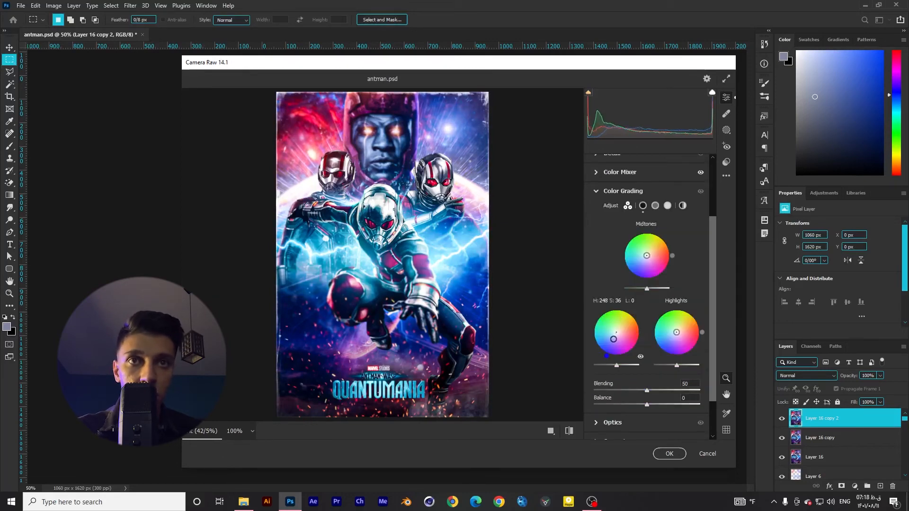
{"action": "mouse_move", "coordinate": [616, 333]}
{"action": "left_mouse_down"}
{"action": "mouse_move", "coordinate": [628, 325]}
{"action": "mouse_move", "coordinate": [617, 336]}
{"action": "left_mouse_up"}
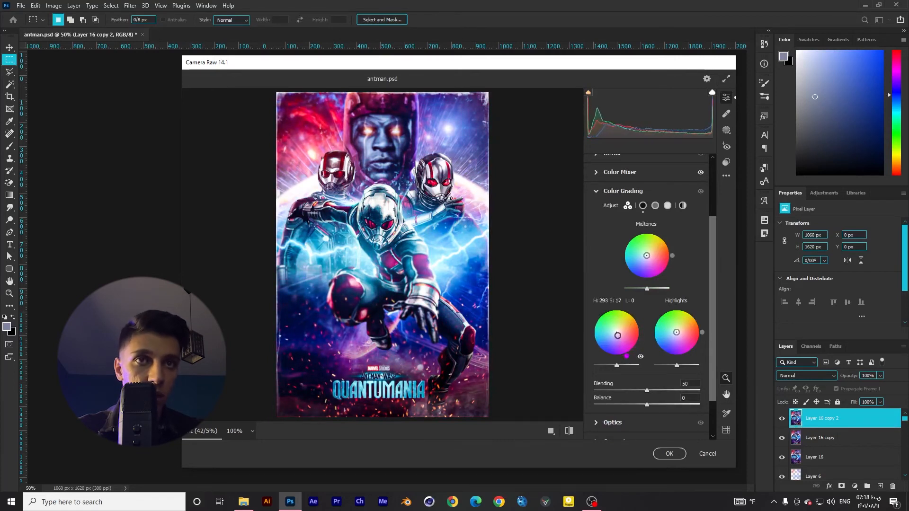
{"action": "left_click_drag", "start_coordinate": [676, 333], "coordinate": [675, 324]}
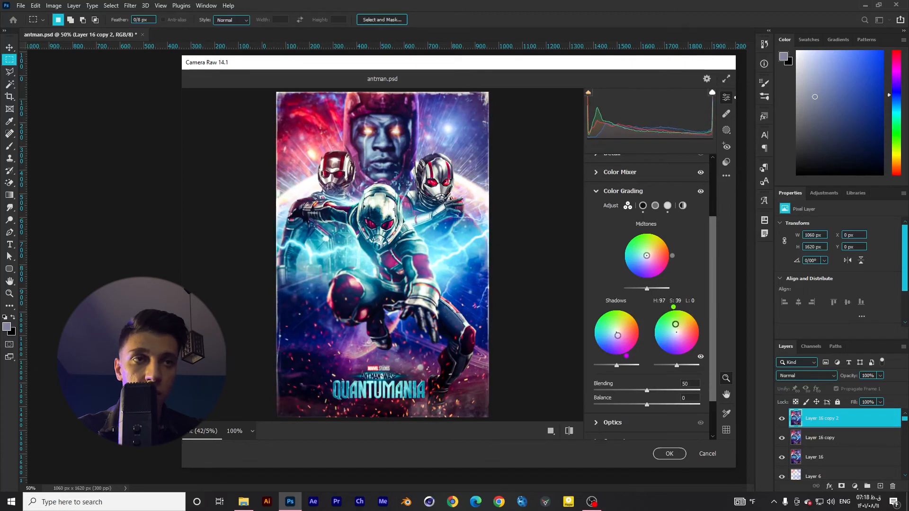
{"action": "left_click_drag", "start_coordinate": [646, 256], "coordinate": [643, 256]}
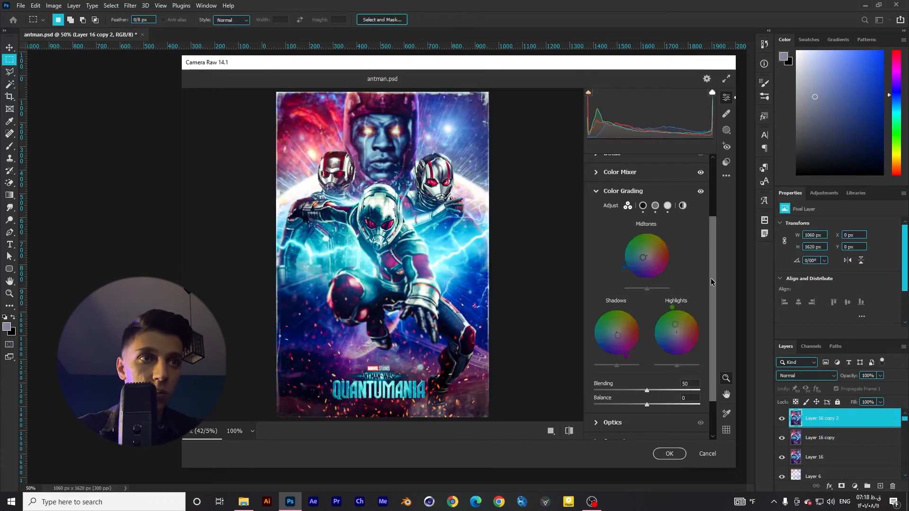
Step: In the Effects settings, add Grain at 31 and adjust the vignetting slightly
{"action": "scroll", "coordinate": [653, 332], "scroll_direction": "down", "scroll_amount": 2}
{"action": "left_click", "coordinate": [597, 411]}
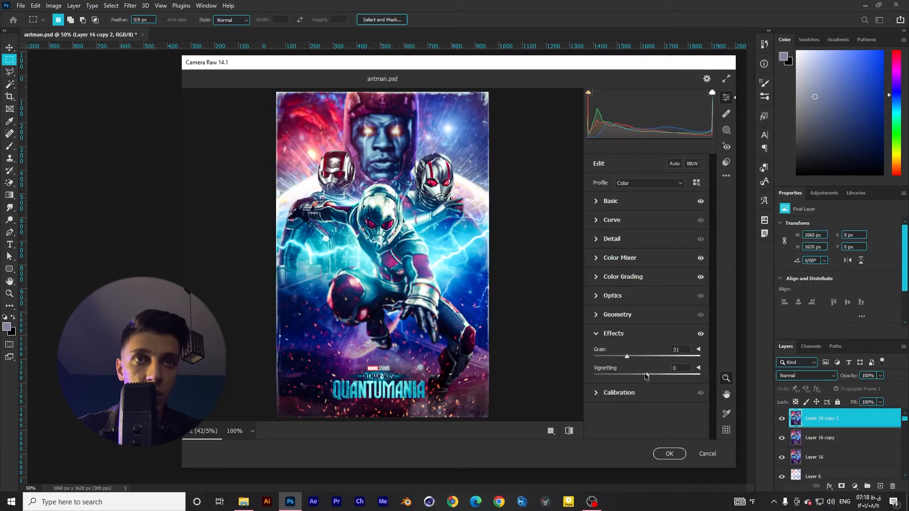
{"action": "mouse_move", "coordinate": [646, 376]}
{"action": "left_mouse_down"}
{"action": "mouse_move", "coordinate": [617, 375]}
{"action": "mouse_move", "coordinate": [672, 374]}
{"action": "mouse_move", "coordinate": [649, 374]}
{"action": "left_mouse_up"}
Step: Calibrate the primary hues to Red +3, Green +4 and Blue -4, and apply the Camera Raw Filter
{"action": "left_click", "coordinate": [597, 394]}
{"action": "mouse_move", "coordinate": [648, 331]}
{"action": "left_mouse_down"}
{"action": "mouse_move", "coordinate": [684, 334]}
{"action": "mouse_move", "coordinate": [648, 332]}
{"action": "left_mouse_up"}
{"action": "mouse_move", "coordinate": [647, 417]}
{"action": "left_mouse_down"}
{"action": "mouse_move", "coordinate": [665, 417]}
{"action": "mouse_move", "coordinate": [645, 416]}
{"action": "left_mouse_up"}
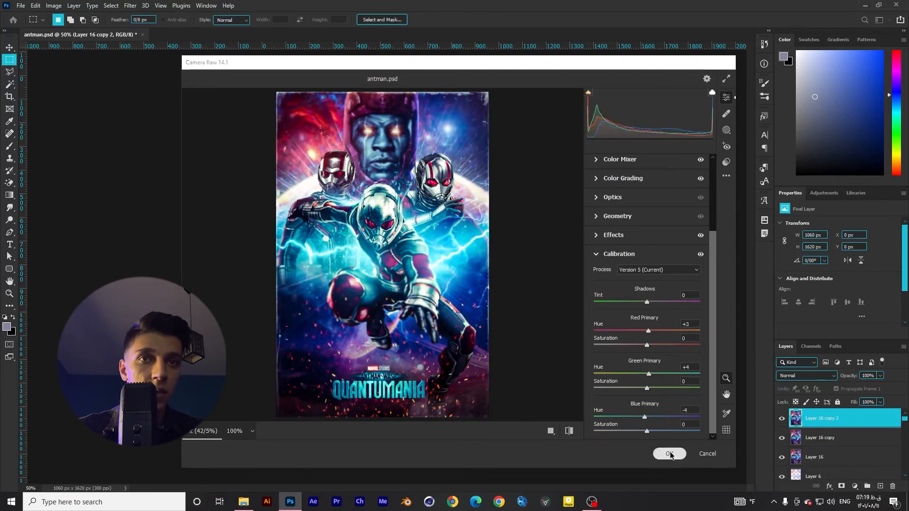
{"action": "left_click", "coordinate": [669, 454]}
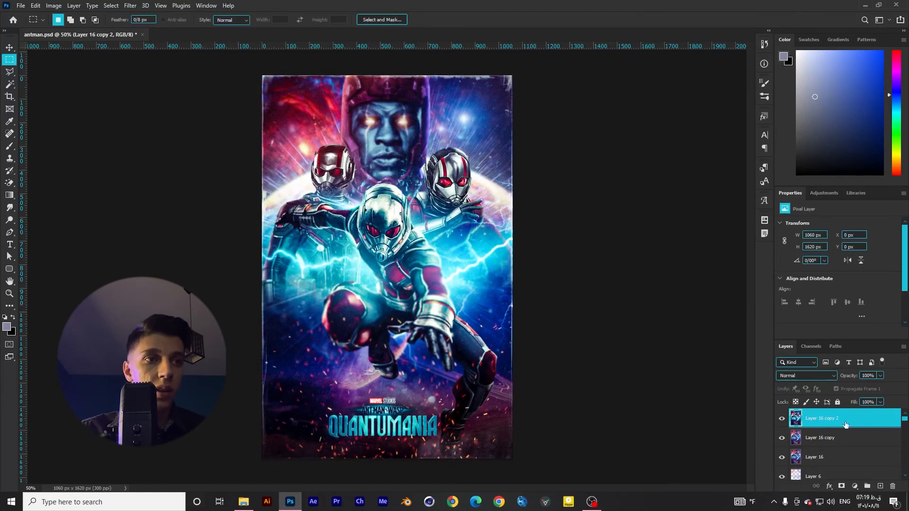
Step: Duplicate the graded layer, fill the copy with gray and set its blend mode to Overlay
{"action": "key", "text": "ctrl+j"}
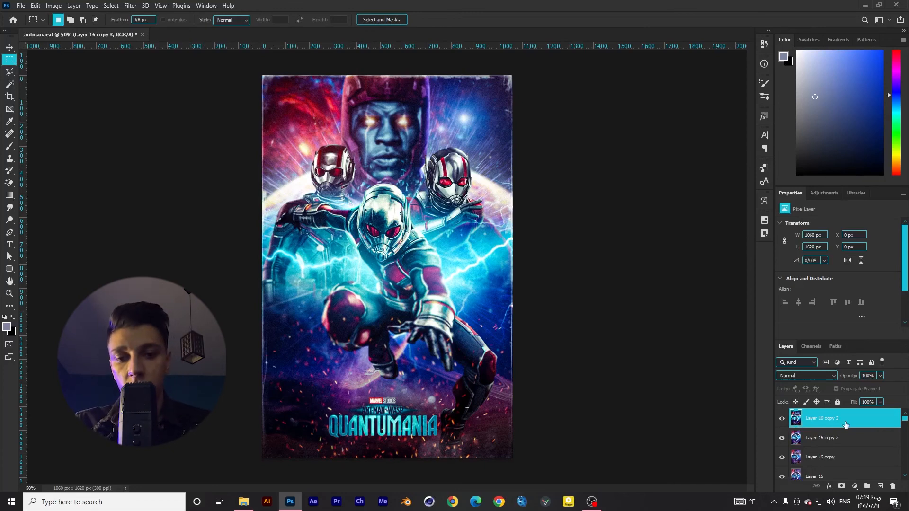
{"action": "key", "text": "shift+F5"}
{"action": "left_click", "coordinate": [403, 104]}
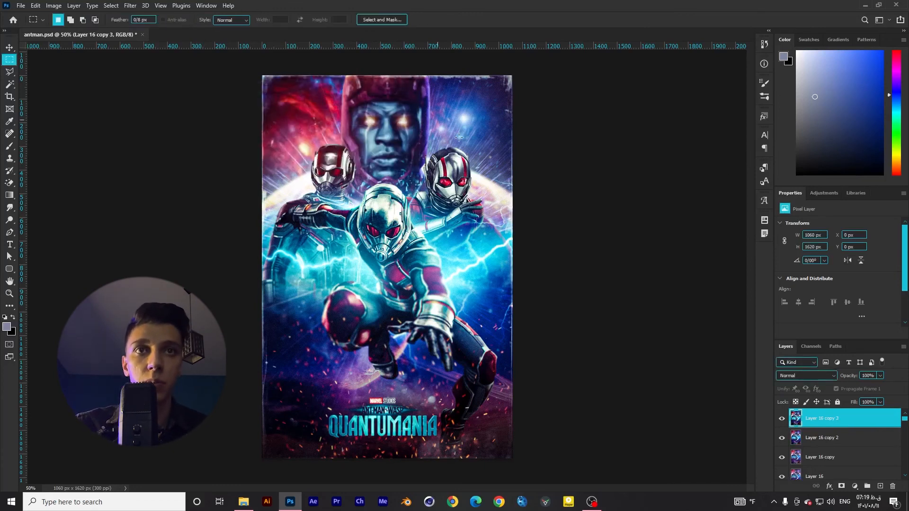
{"action": "left_click", "coordinate": [789, 376]}
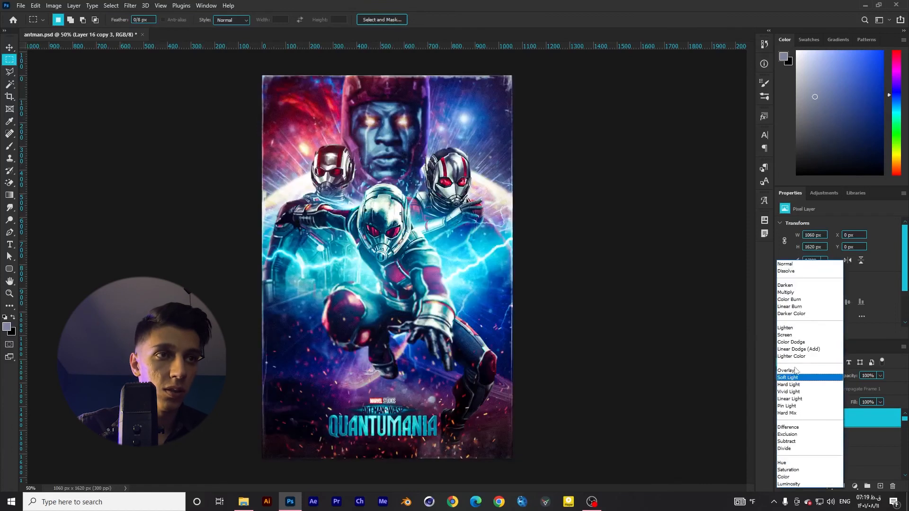
{"action": "left_click", "coordinate": [797, 372]}
Step: Dodge the highlights on the front figure's leg at 12% exposure, using a 20 px brush on the gray Overlay layer
{"action": "left_click", "coordinate": [10, 294]}
{"action": "left_click", "coordinate": [344, 420]}
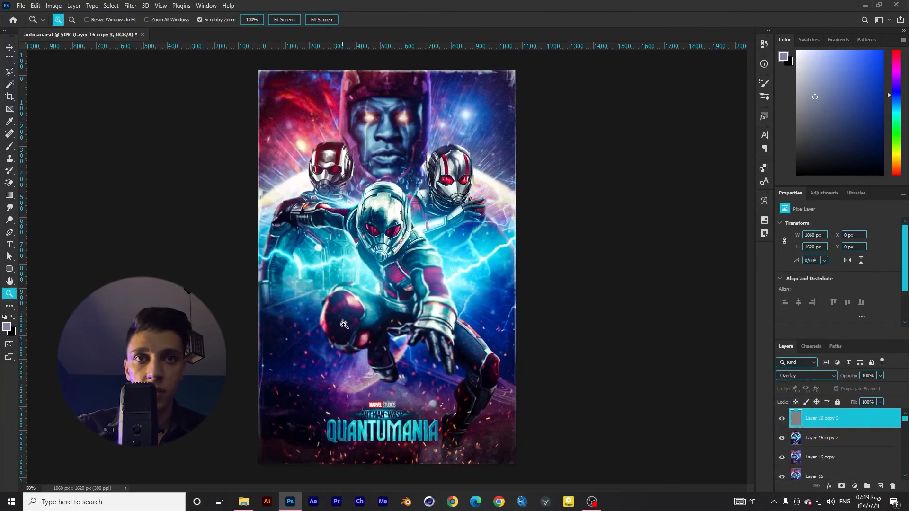
{"action": "left_click", "coordinate": [494, 428]}
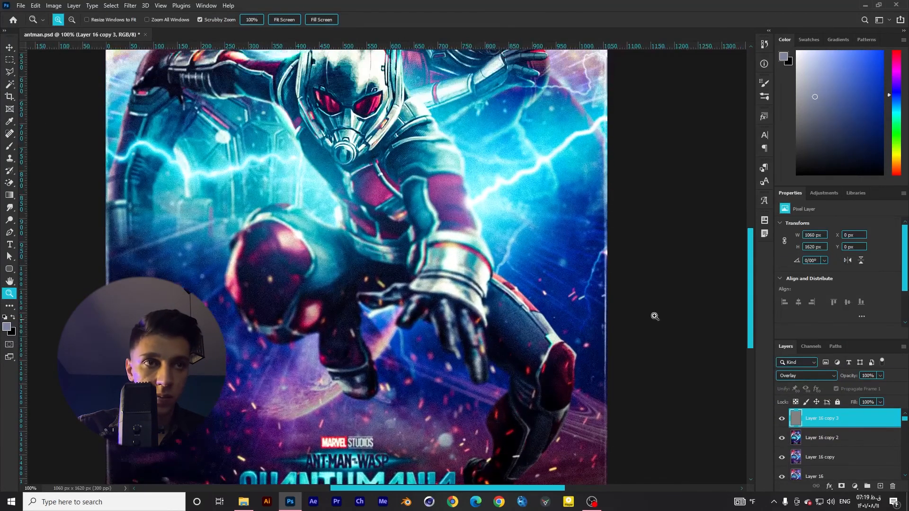
{"action": "left_click_drag", "start_coordinate": [751, 280], "coordinate": [754, 313]}
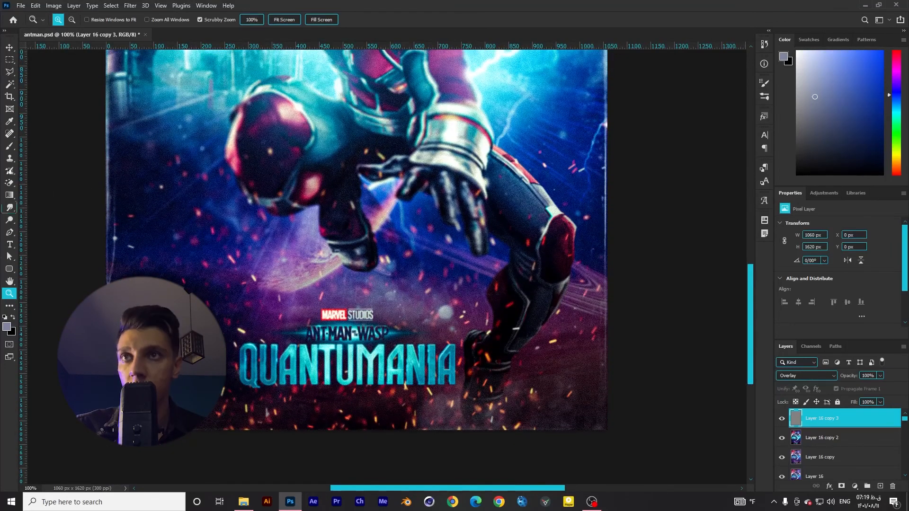
{"action": "left_click", "coordinate": [10, 219]}
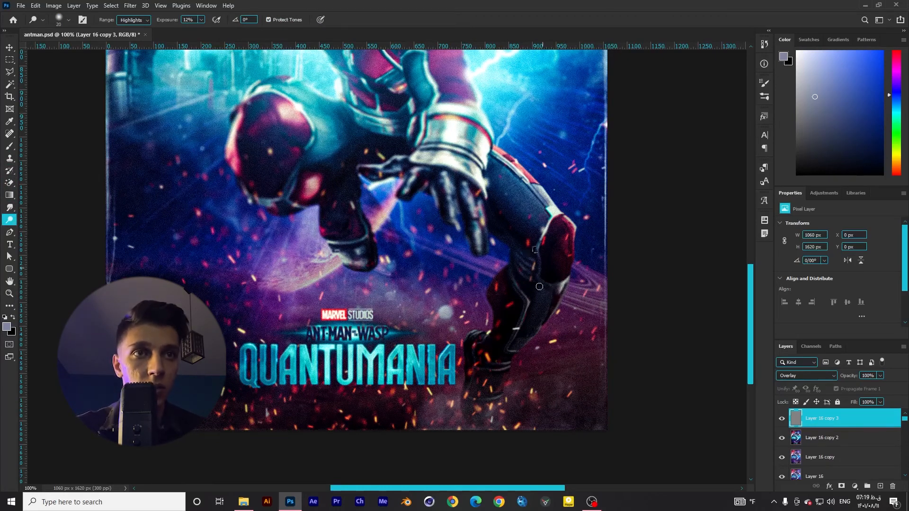
{"action": "left_click_drag", "start_coordinate": [558, 215], "coordinate": [537, 247]}
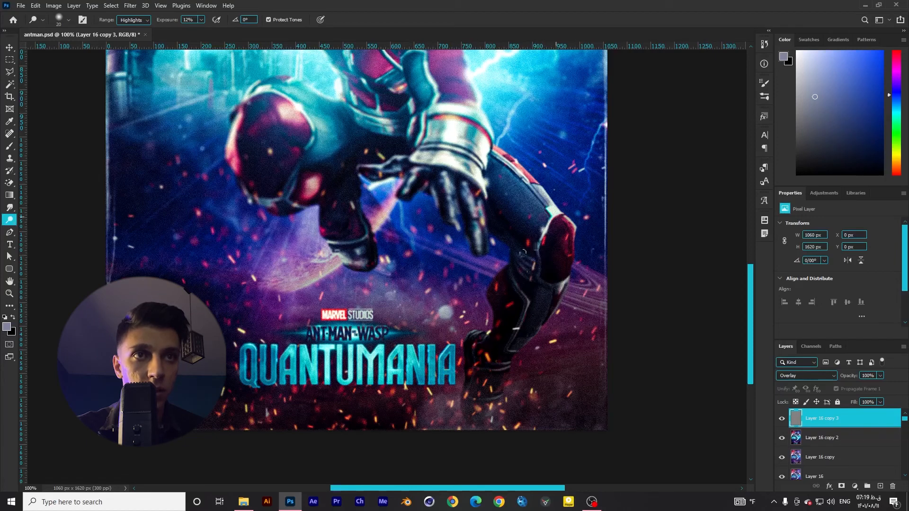
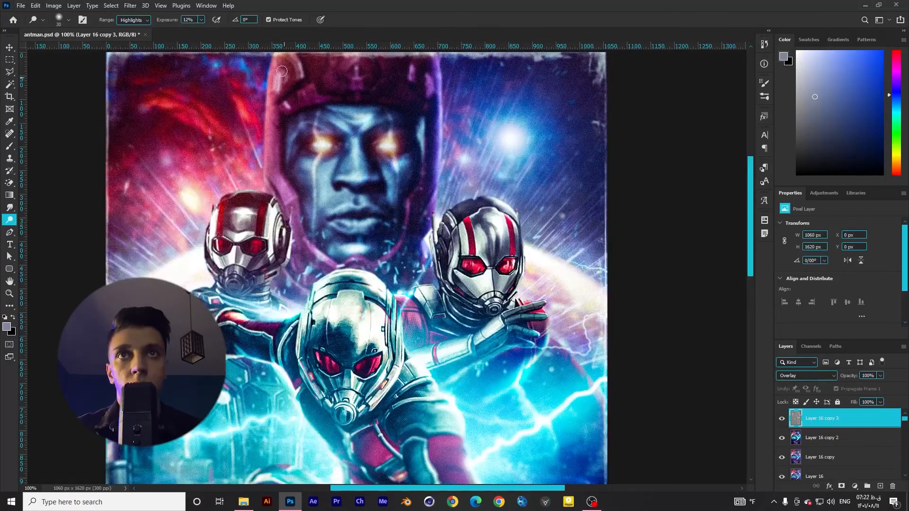
Step: Fit the poster to the view and compare it with and without the gray Overlay layer
{"action": "key", "text": "z"}
{"action": "left_click", "coordinate": [273, 22]}
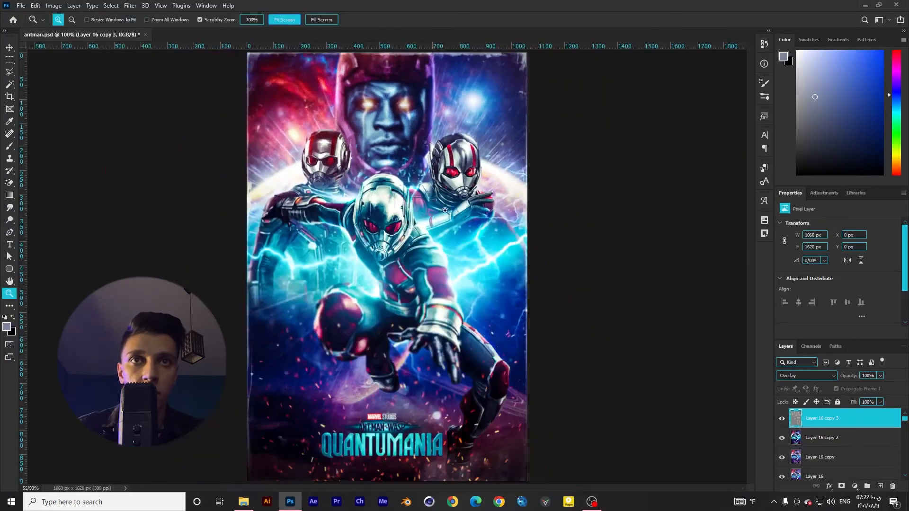
{"action": "left_click", "coordinate": [784, 419]}
{"action": "left_click", "coordinate": [782, 418]}
{"action": "left_click", "coordinate": [782, 419]}
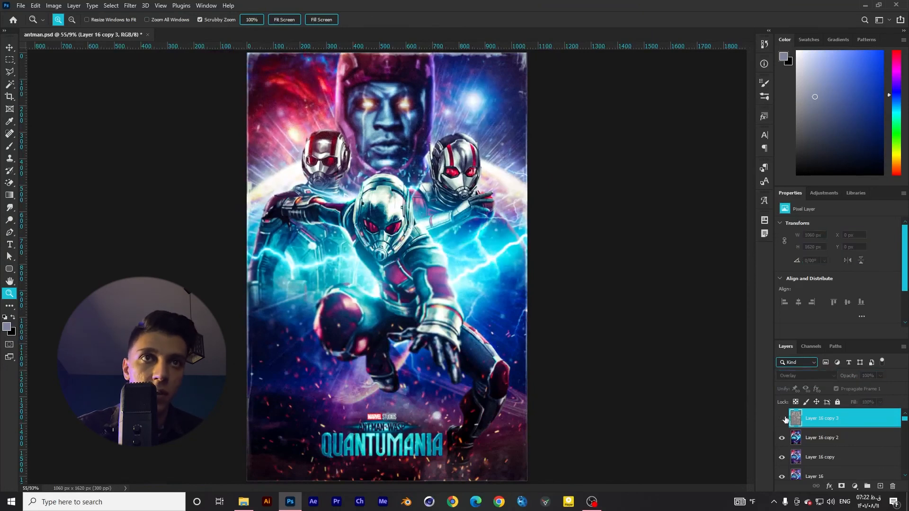
{"action": "left_click", "coordinate": [783, 419]}
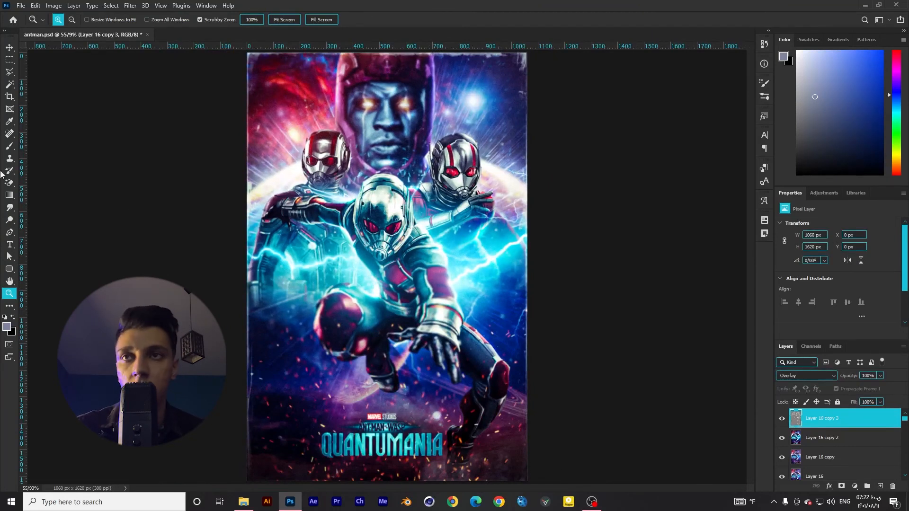
Step: Burn the shadows at 16% exposure in the poster's upper background, enlarging the brush to 150 px
{"action": "left_click", "coordinate": [10, 221]}
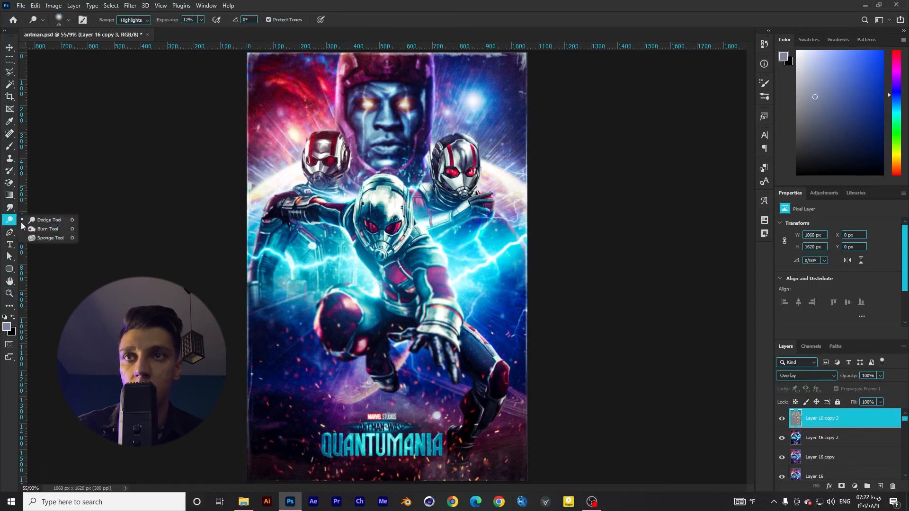
{"action": "left_click", "coordinate": [48, 231]}
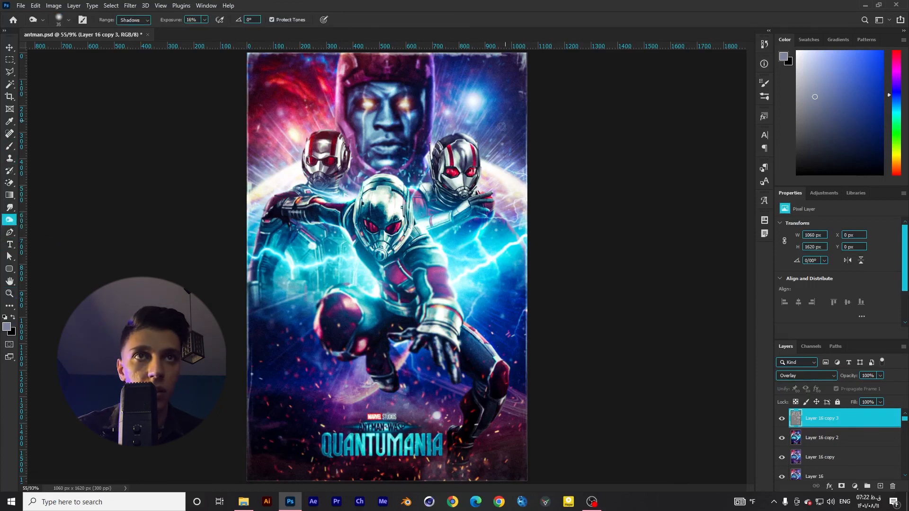
{"action": "key", "text": "bracketright"}
{"action": "key", "text": "bracketright"}
{"action": "key", "text": "bracketright"}
{"action": "key", "text": "bracketright"}
{"action": "key", "text": "bracketright"}
{"action": "key", "text": "bracketright"}
{"action": "key", "text": "bracketright"}
{"action": "key", "text": "bracketright"}
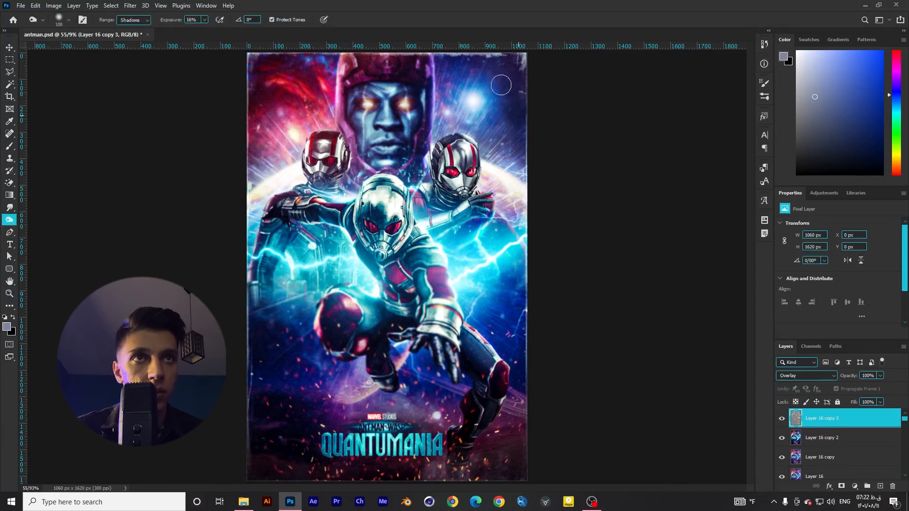
{"action": "key", "text": "bracketright"}
{"action": "key", "text": "bracketright"}
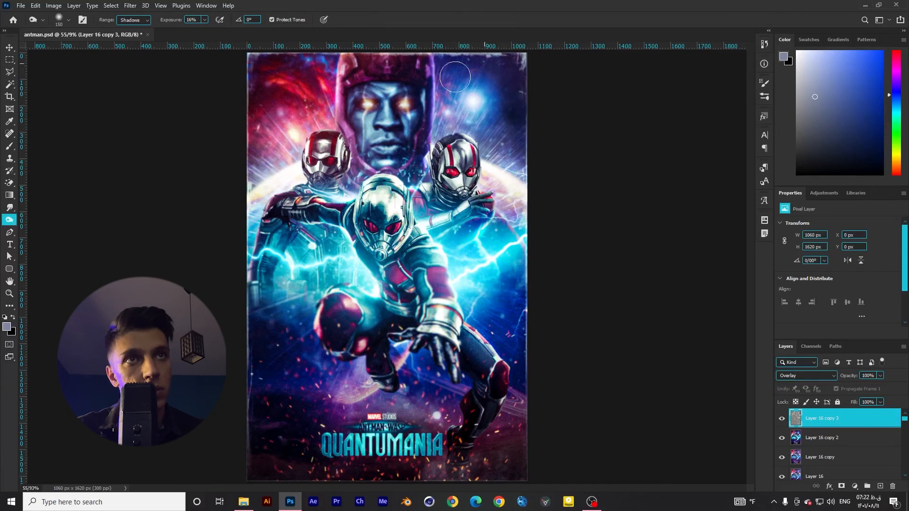
Step: Burn the shadows on the large background face with the brush reduced to about 45 px
{"action": "key", "text": "bracketleft"}
{"action": "key", "text": "bracketleft"}
{"action": "key", "text": "bracketleft"}
{"action": "key", "text": "bracketleft"}
{"action": "key", "text": "bracketleft"}
{"action": "key", "text": "bracketleft"}
{"action": "key", "text": "bracketleft"}
{"action": "key", "text": "bracketleft"}
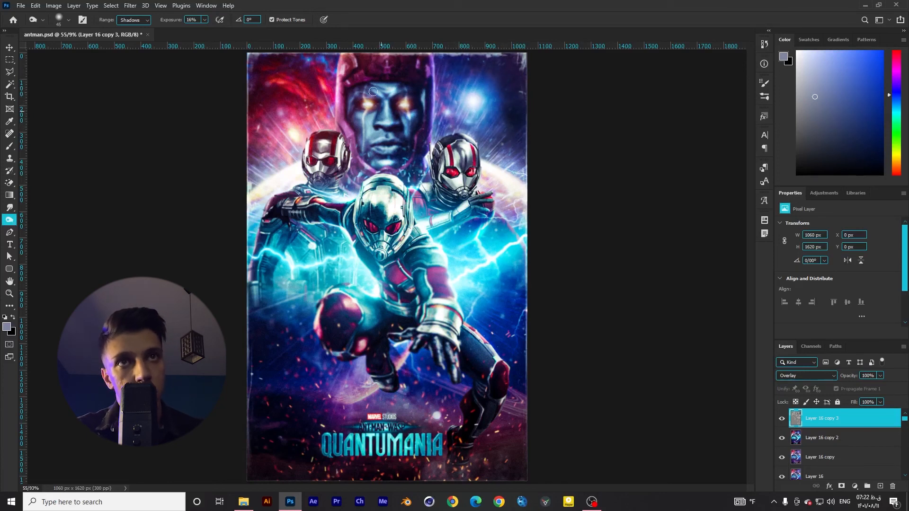
Step: Burn the shadows around the front figure's feet and the poster's lower area, enlarging the brush from 90 to 200 px
{"action": "key", "text": "bracketright"}
{"action": "key", "text": "bracketright"}
{"action": "key", "text": "bracketright"}
{"action": "key", "text": "bracketright"}
{"action": "key", "text": "bracketright"}
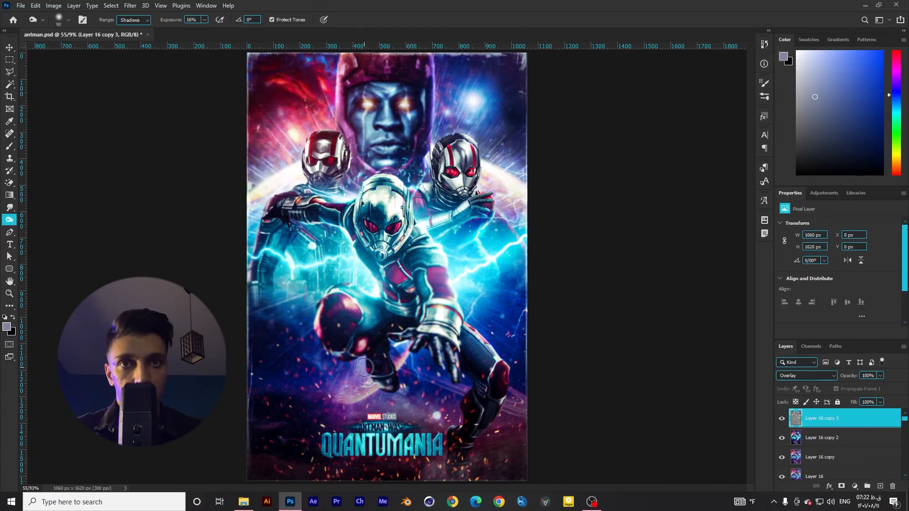
{"action": "key", "text": "bracketright"}
{"action": "key", "text": "bracketright"}
{"action": "key", "text": "bracketright"}
{"action": "key", "text": "bracketright"}
{"action": "key", "text": "bracketright"}
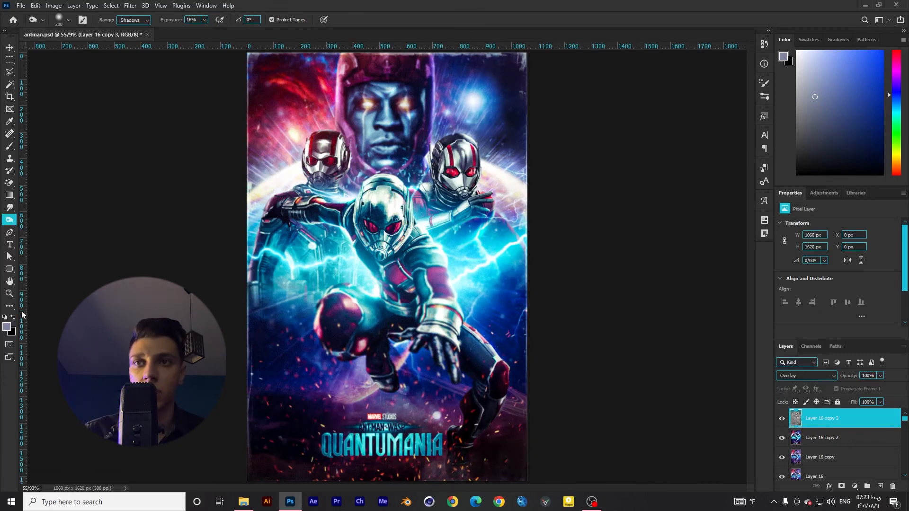
Step: Compare the poster with and without the dodge-and-burn layer, and lower that layer's fill to 76%
{"action": "left_click", "coordinate": [13, 294]}
{"action": "left_click", "coordinate": [436, 347], "text": "alt"}
{"action": "left_click", "coordinate": [436, 346], "text": "alt"}
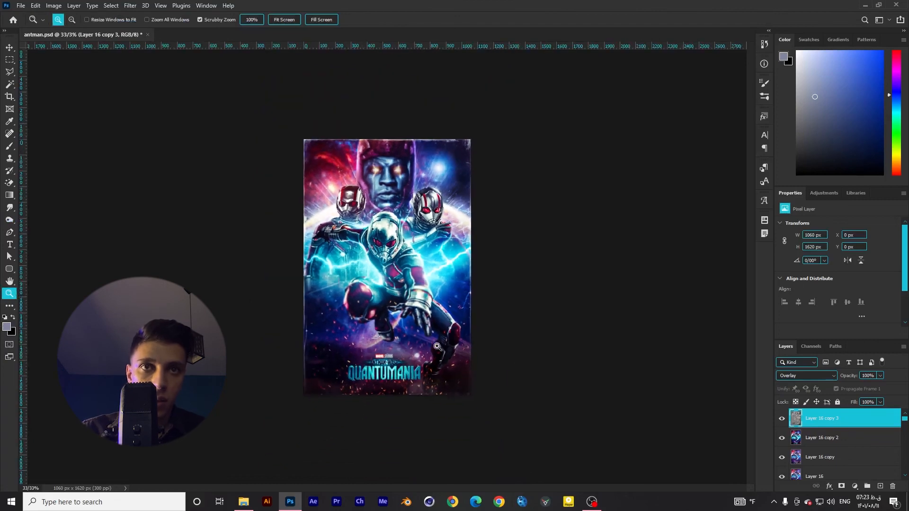
{"action": "left_click", "coordinate": [414, 328]}
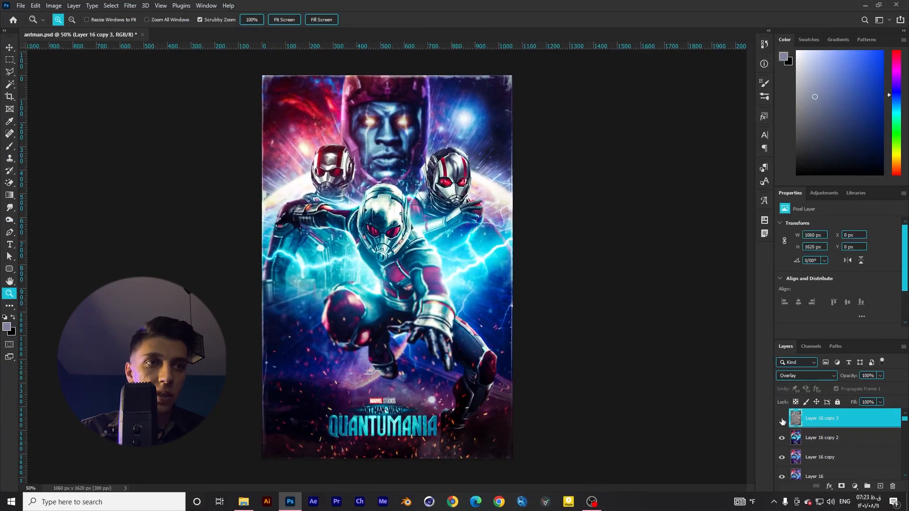
{"action": "left_click", "coordinate": [782, 421]}
{"action": "left_click", "coordinate": [782, 421]}
{"action": "left_click", "coordinate": [782, 421]}
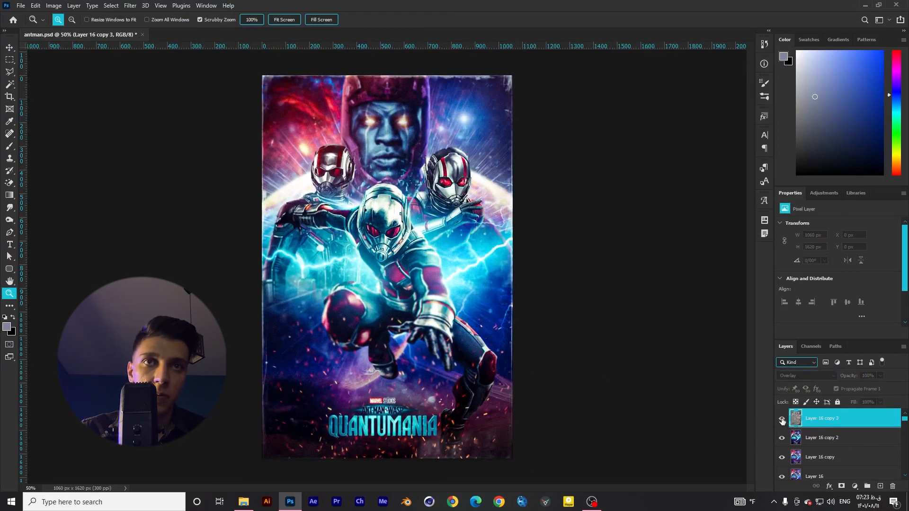
{"action": "left_click", "coordinate": [782, 421]}
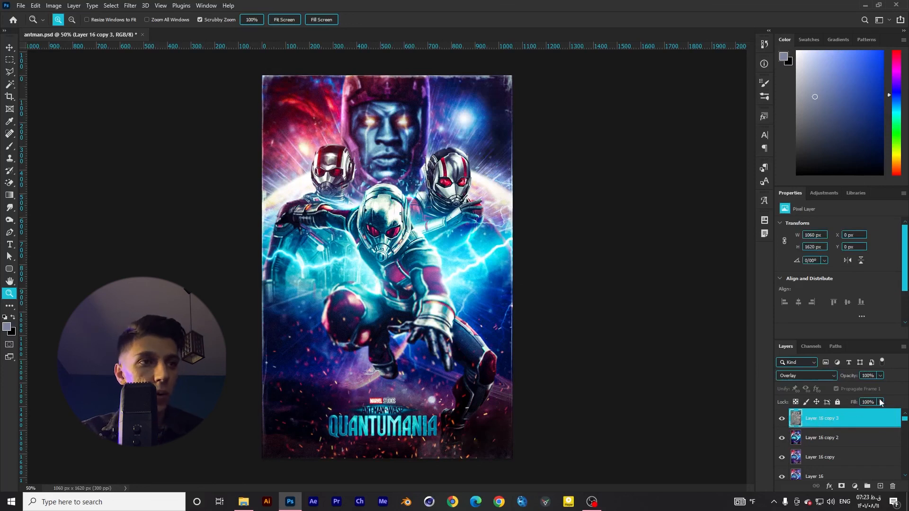
{"action": "left_click_drag", "start_coordinate": [881, 402], "coordinate": [871, 413]}
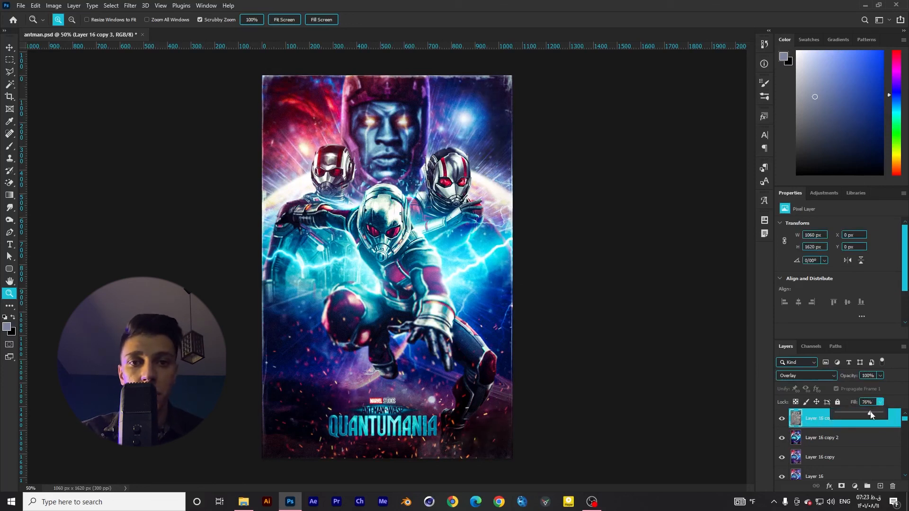